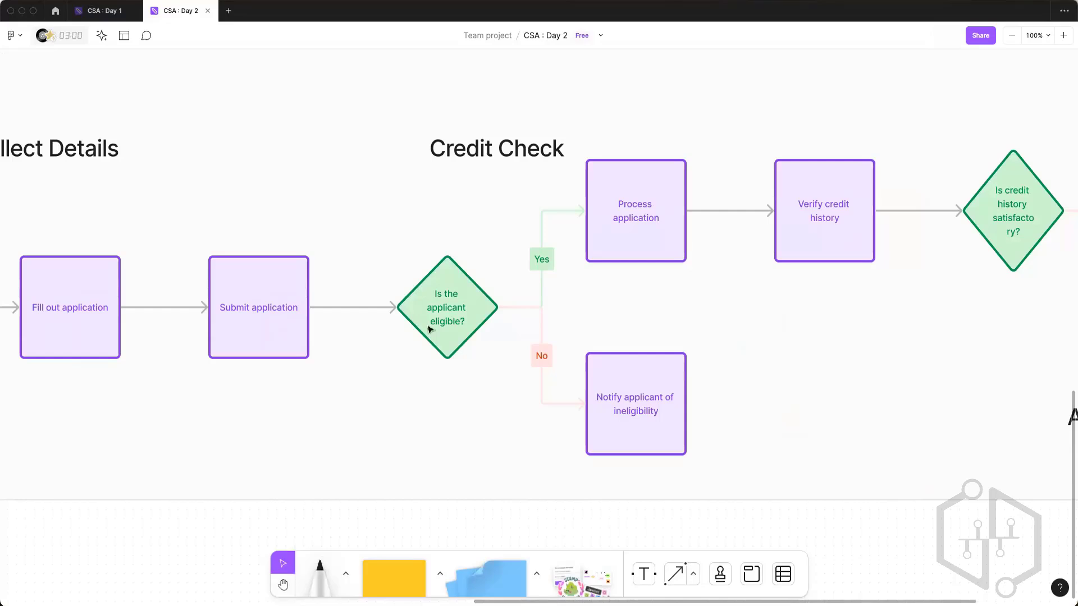
# Step: Examine the flow chart's Credit Check part, from the applicant eligibility decision through to the Approval outcomes
pyautogui.moveTo(382, 79); pyautogui.dragTo(894, 500)
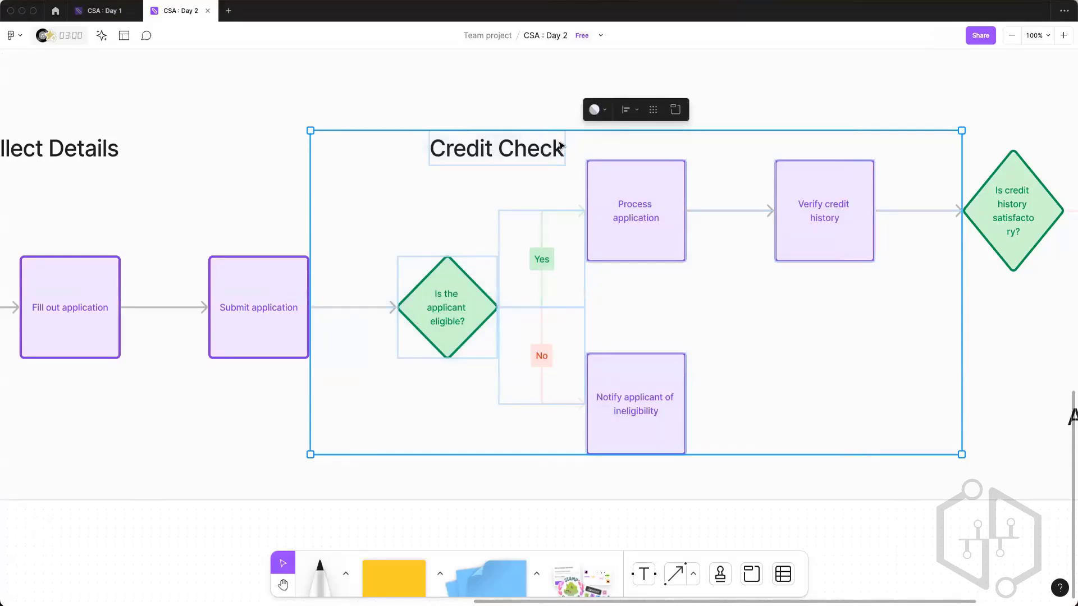
pyautogui.click(1050, 316)
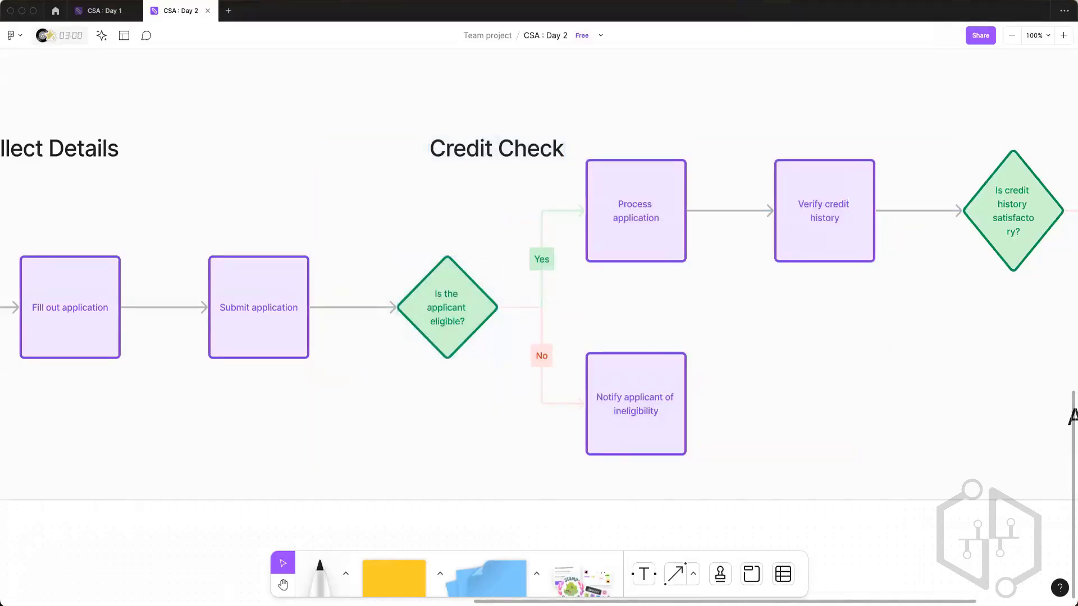
pyautogui.press('h')
pyautogui.moveTo(825, 381); pyautogui.dragTo(816, 385)
pyautogui.hscroll(5, 816, 386)
pyautogui.scroll(2, 816, 385)
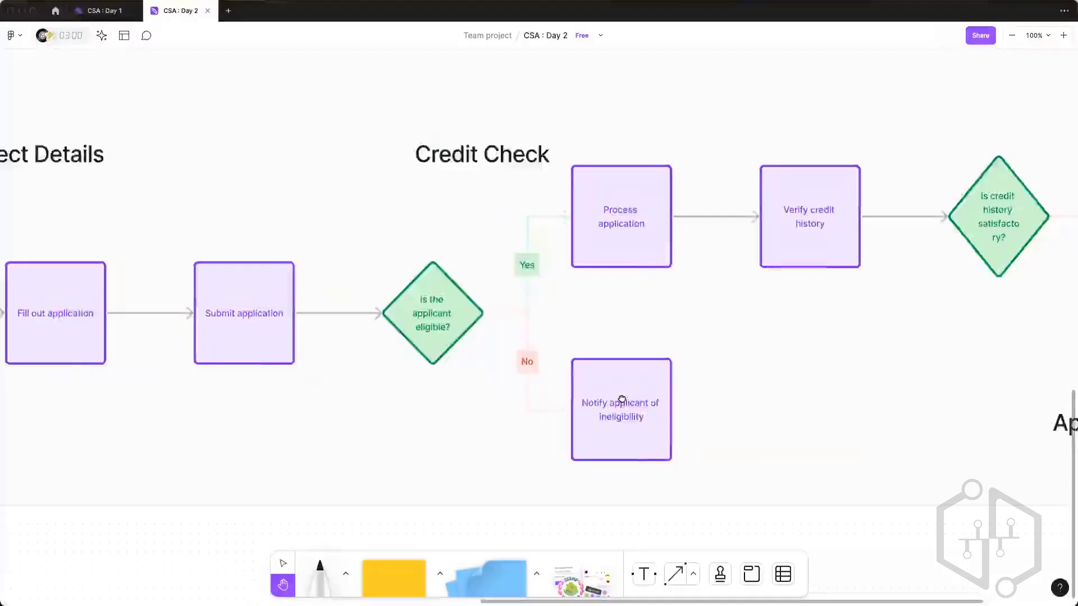
pyautogui.hscroll(6, 654, 418)
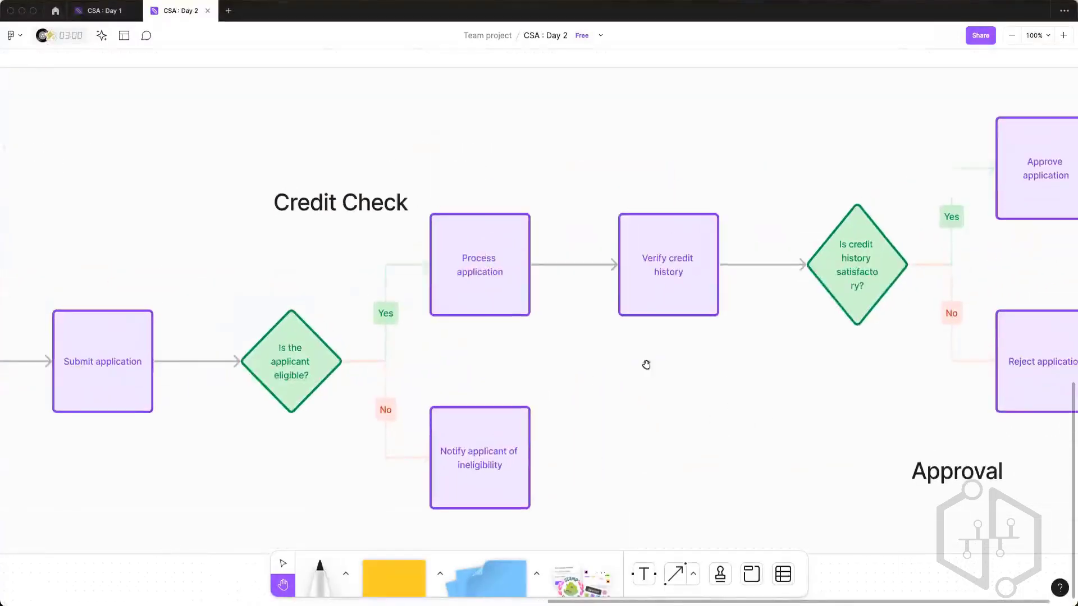
pyautogui.hscroll(4, 655, 417)
pyautogui.scroll(-2, 654, 417)
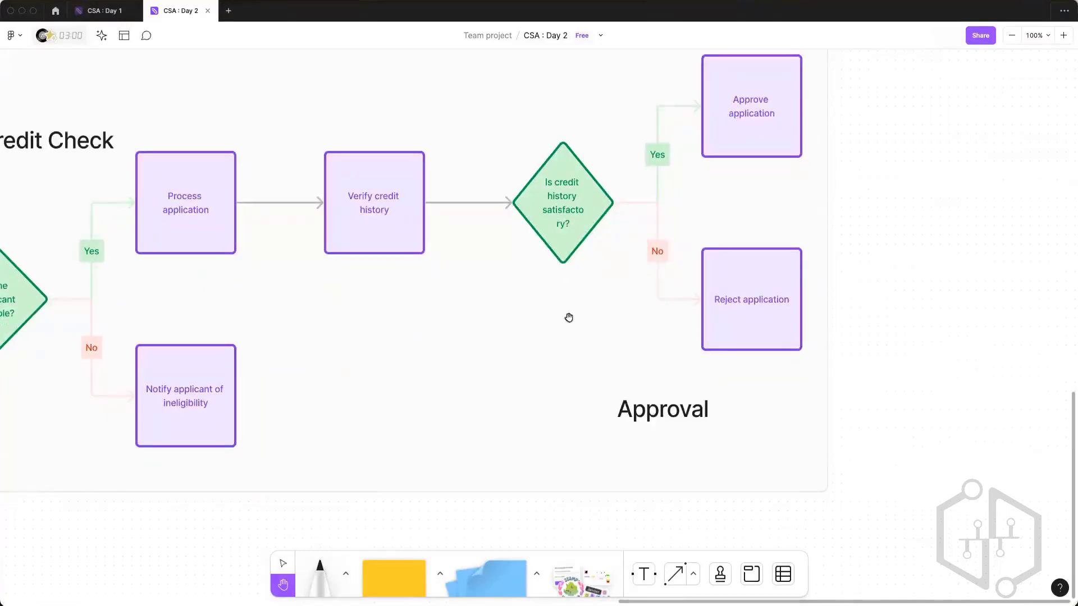
pyautogui.hscroll(2, 686, 153)
pyautogui.scroll(2, 686, 153)
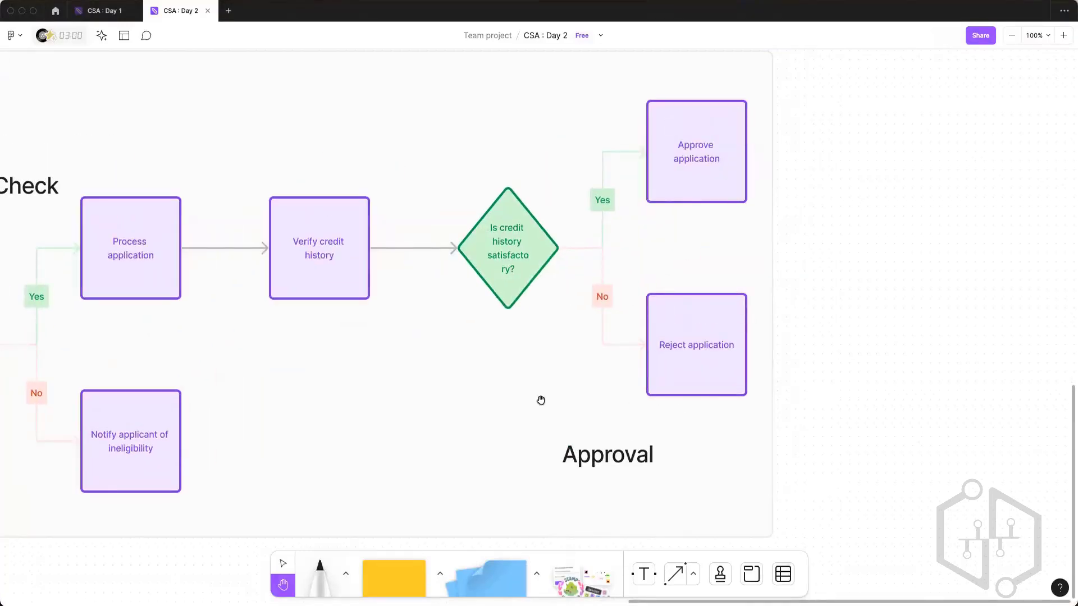
pyautogui.hscroll(-20, 831, 371)
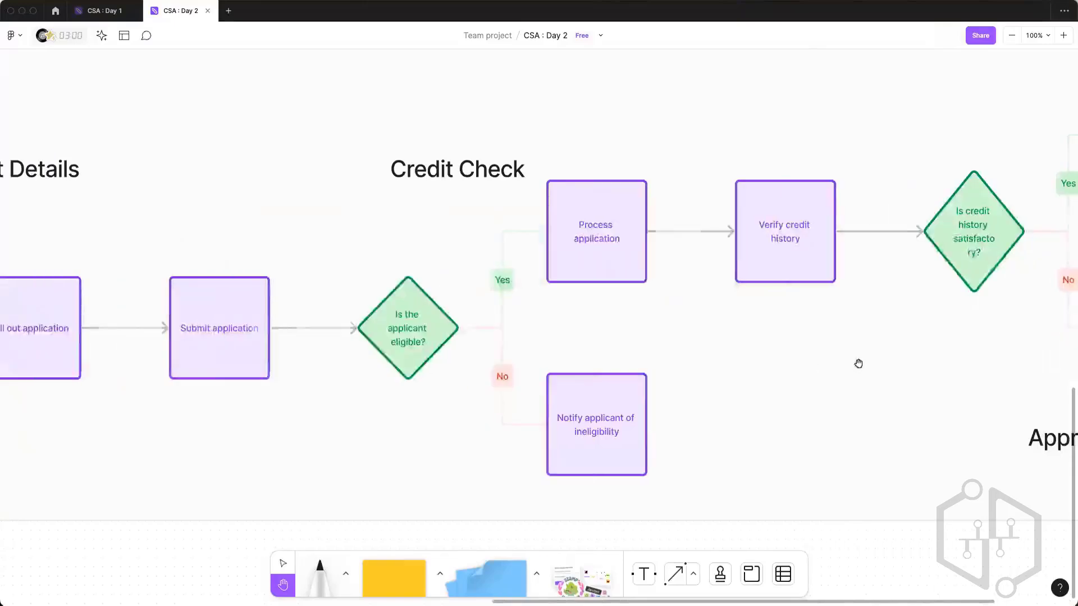
pyautogui.scroll(-1, 859, 363)
pyautogui.hscroll(3, 821, 393)
pyautogui.scroll(2, 820, 392)
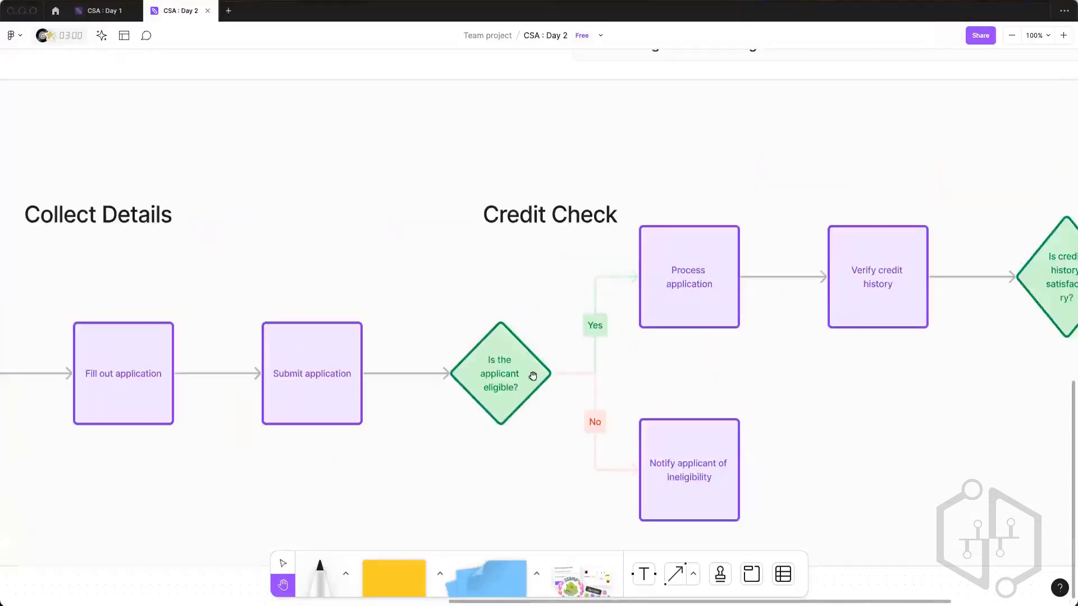
# Step: Review the loan flow chart from Collect Details through Credit Check to Approval to identify the stages and their steps
pyautogui.hscroll(-5, 315, 285)
pyautogui.scroll(-1, 453, 156)
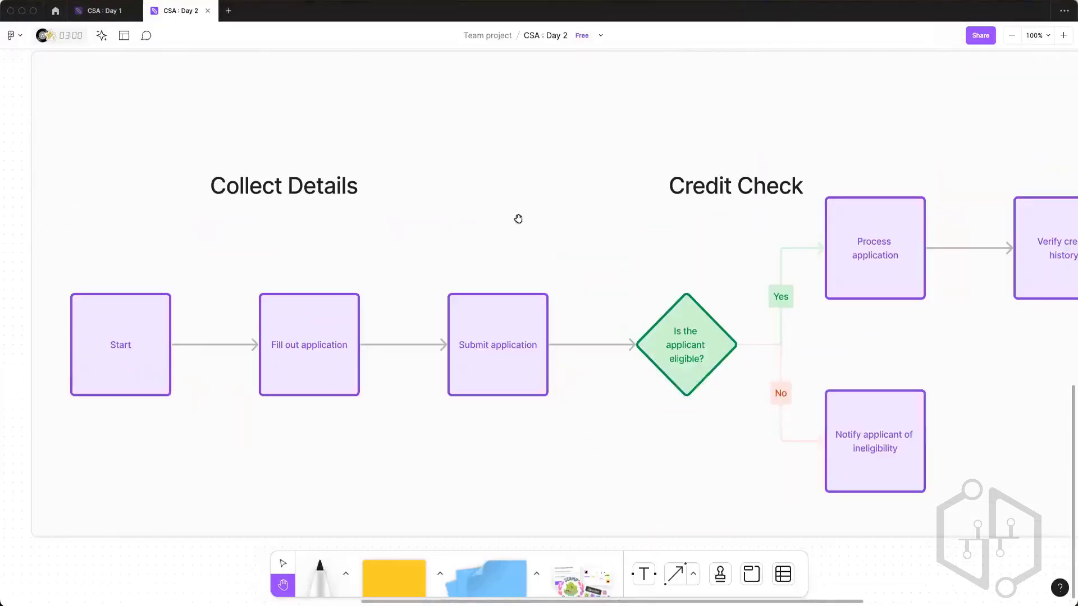
pyautogui.hscroll(6, 349, 187)
pyautogui.scroll(-1, 349, 187)
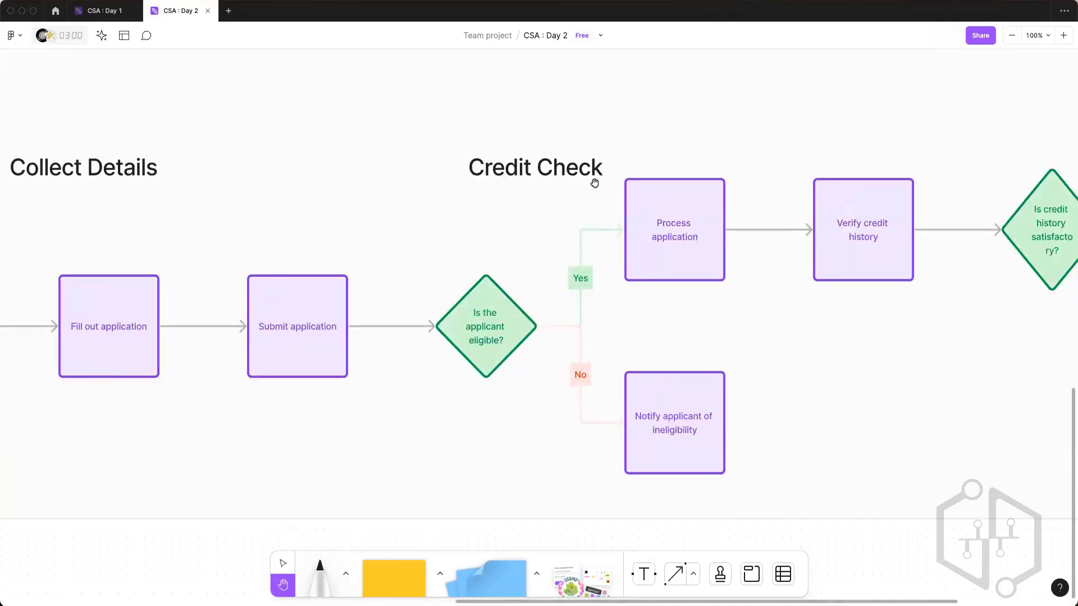
pyautogui.hscroll(3, 936, 366)
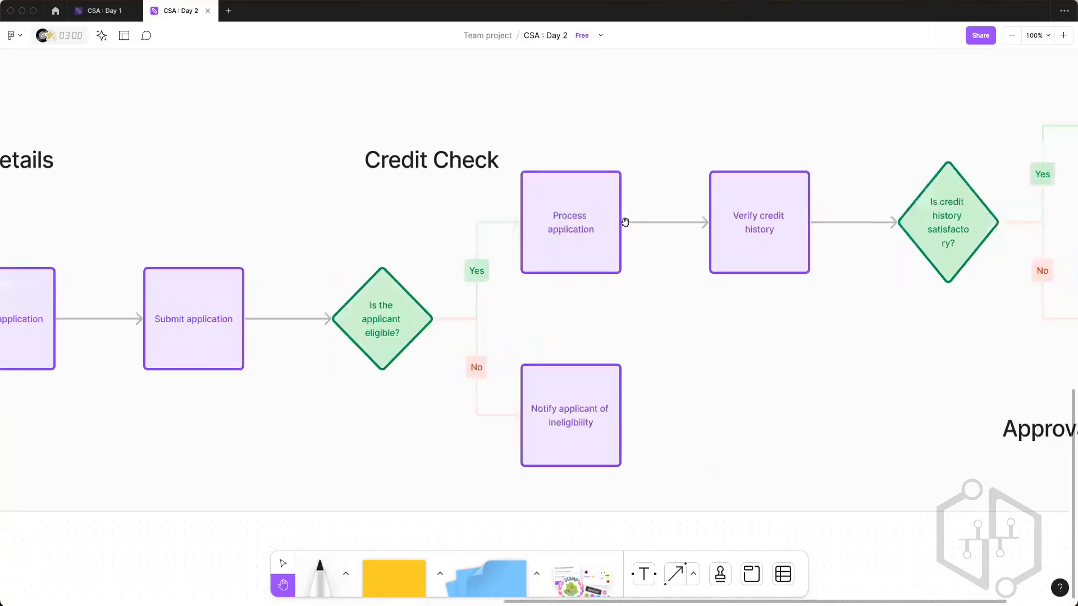
pyautogui.hscroll(6, 683, 357)
pyautogui.scroll(-1, 684, 358)
pyautogui.hscroll(5, 726, 344)
pyautogui.scroll(-2, 727, 344)
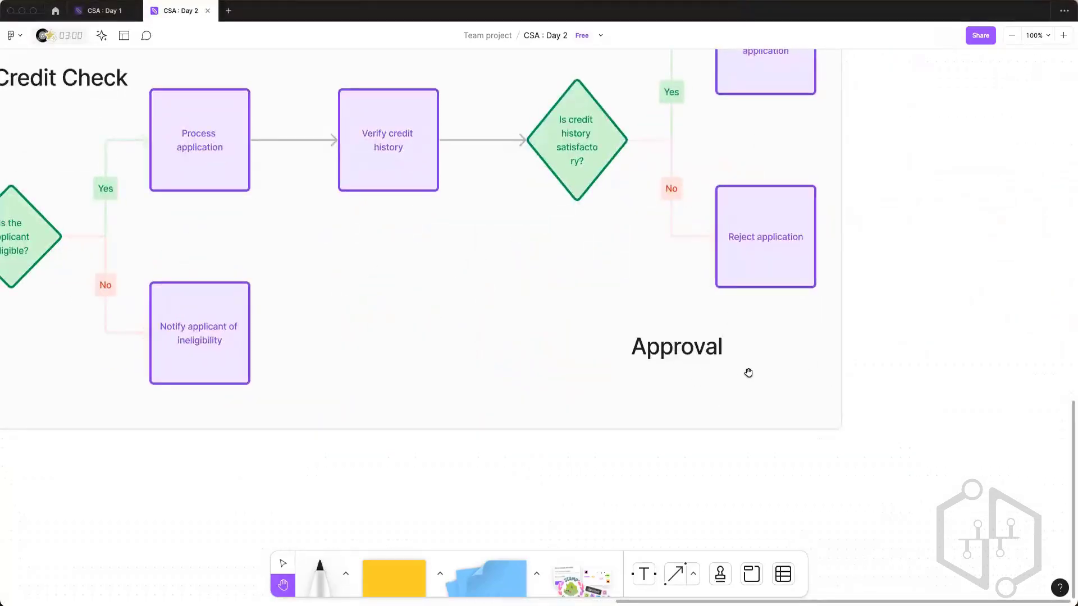
pyautogui.hscroll(-8, 775, 421)
pyautogui.scroll(3, 775, 421)
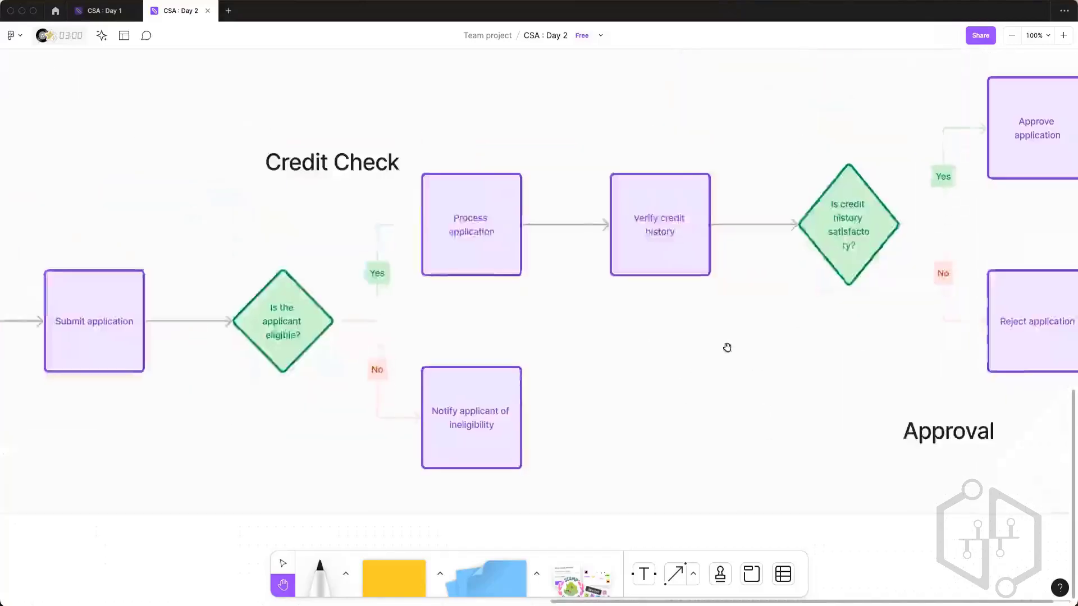
pyautogui.hscroll(-6, 768, 433)
pyautogui.scroll(1, 768, 433)
pyautogui.scroll(-1, 671, 402)
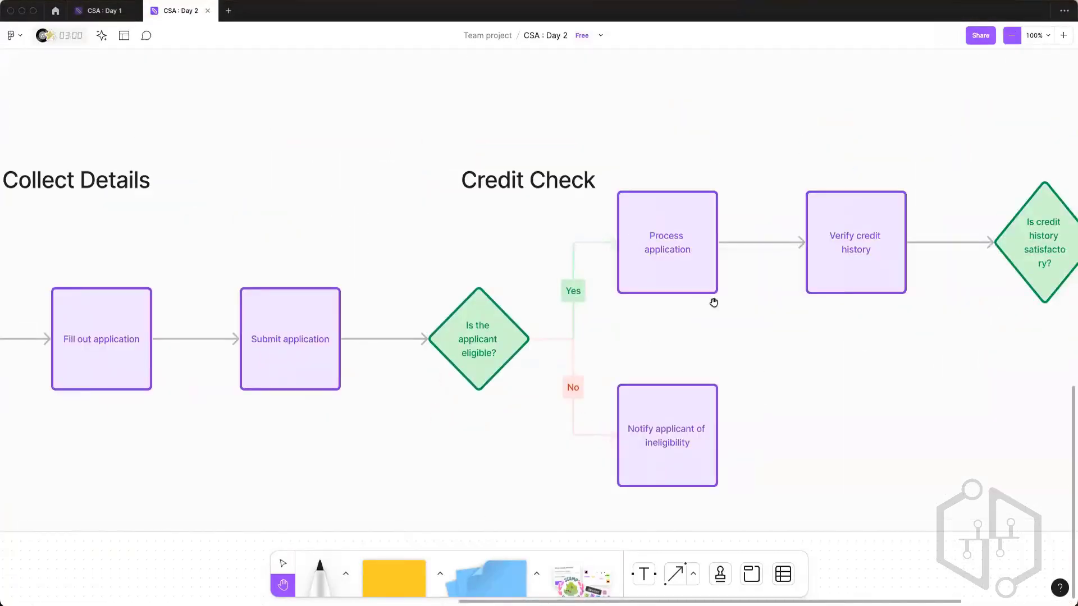
pyautogui.hotkey('ctrl', '-')
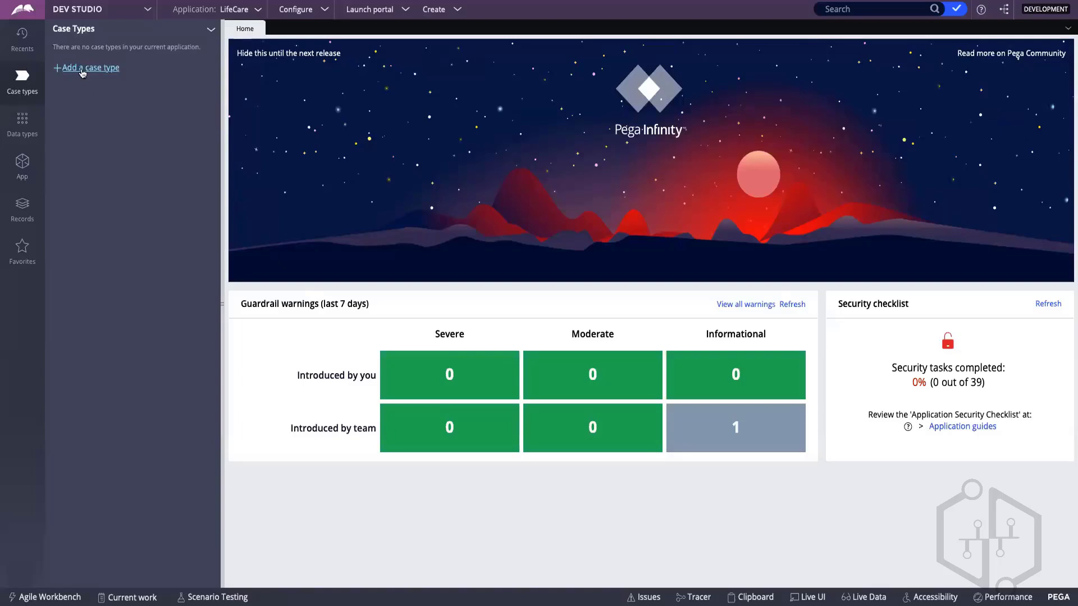
# Step: In Pega Dev Studio, add a case type named Insurance to the LifeCare application and open it
pyautogui.click(83, 67)
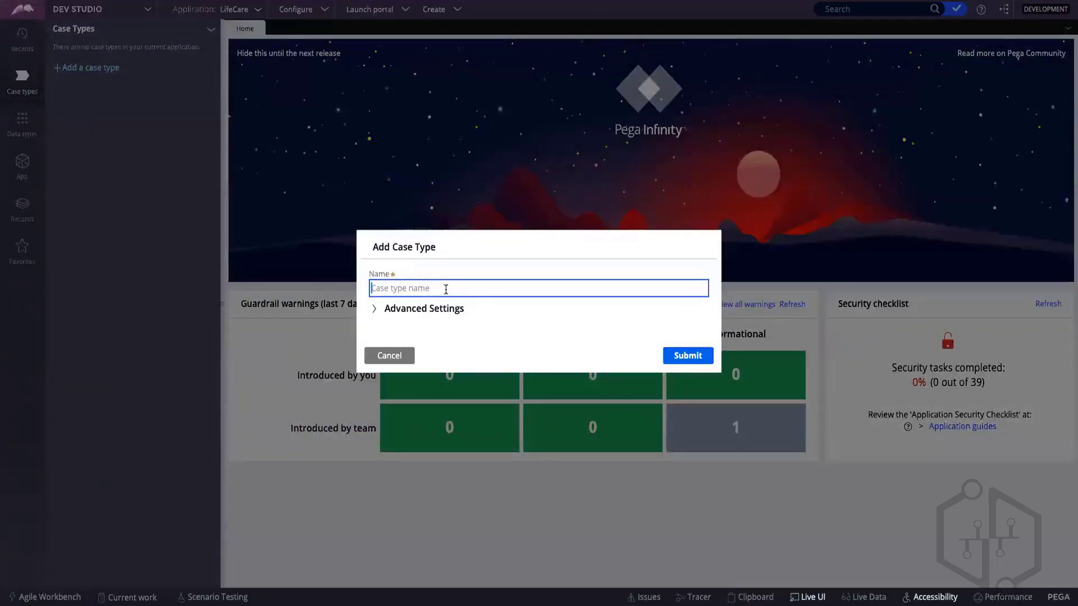
pyautogui.write('Insurance')
pyautogui.click(688, 356)
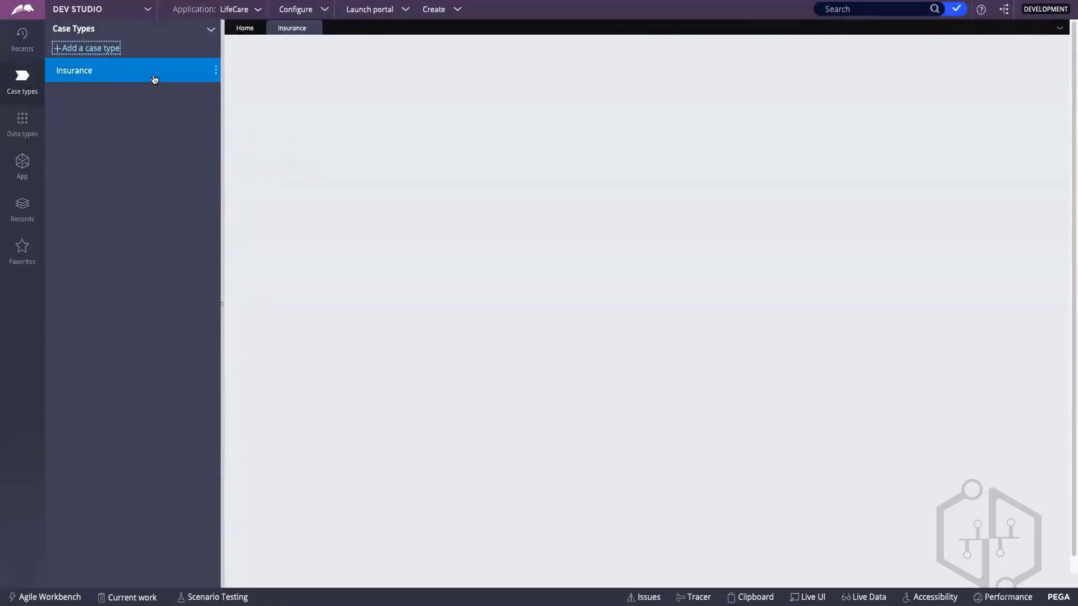
pyautogui.click(154, 79)
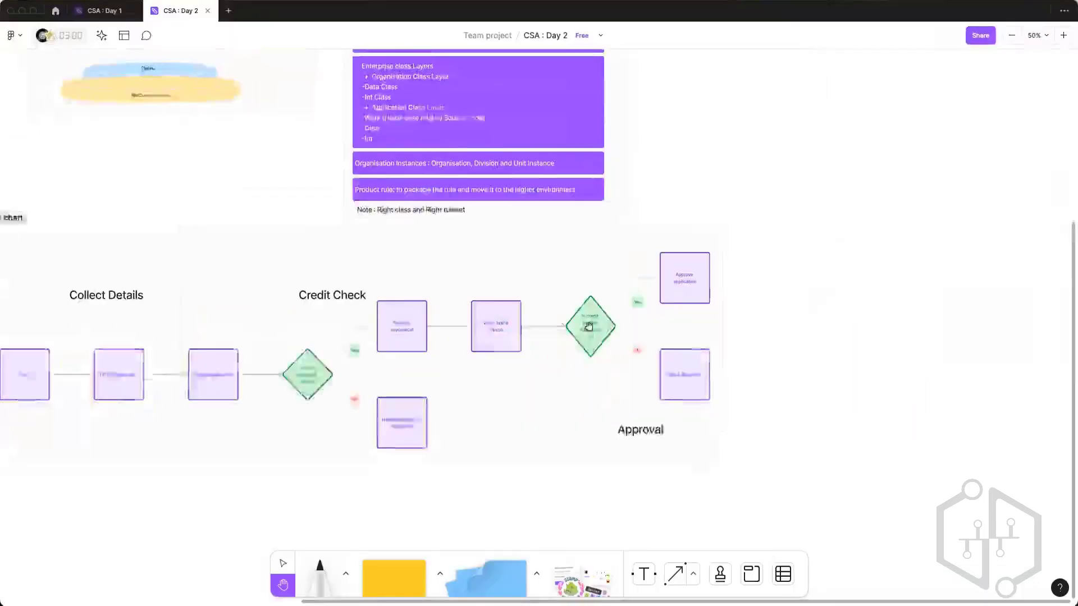
# Step: Switch to the FigJam board and review the Day 2 case management topics, note sections and flow chart
pyautogui.scroll(5, 570, 117)
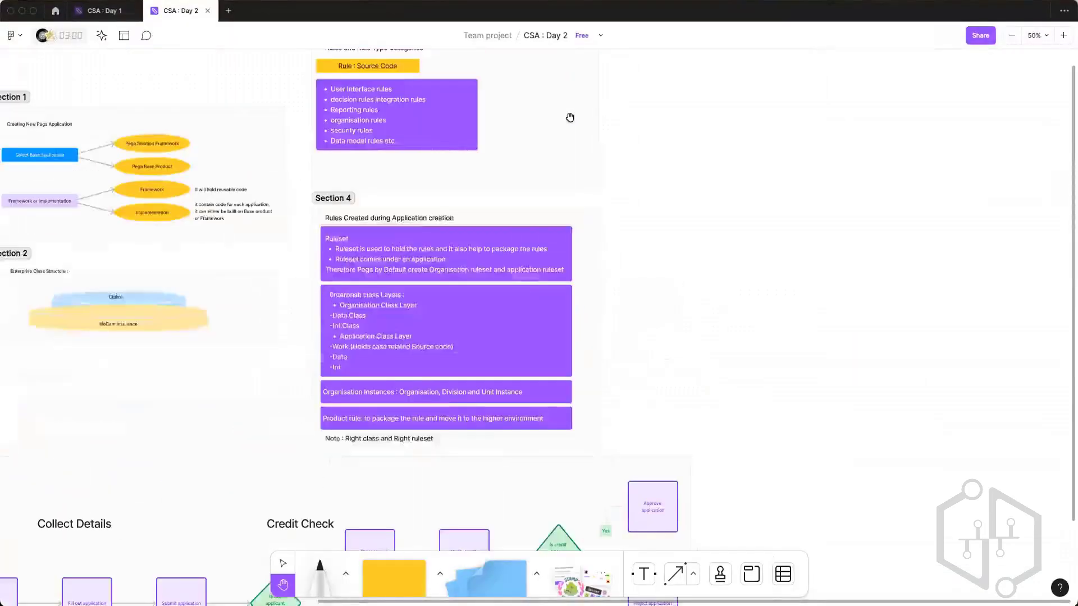
pyautogui.scroll(3, 569, 117)
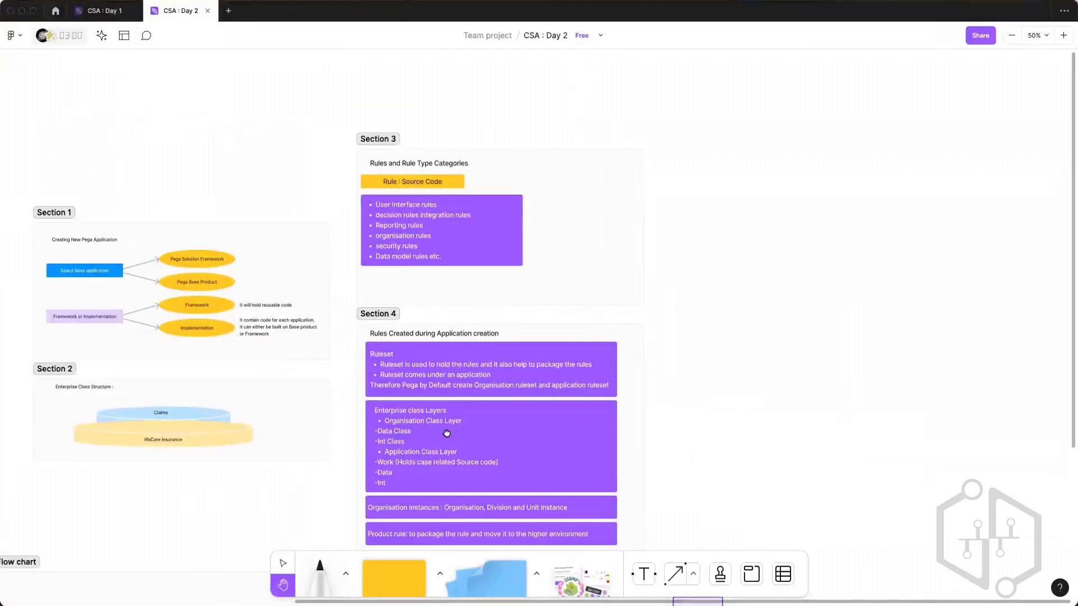
pyautogui.hscroll(-10, 446, 433)
pyautogui.scroll(-1, 406, 202)
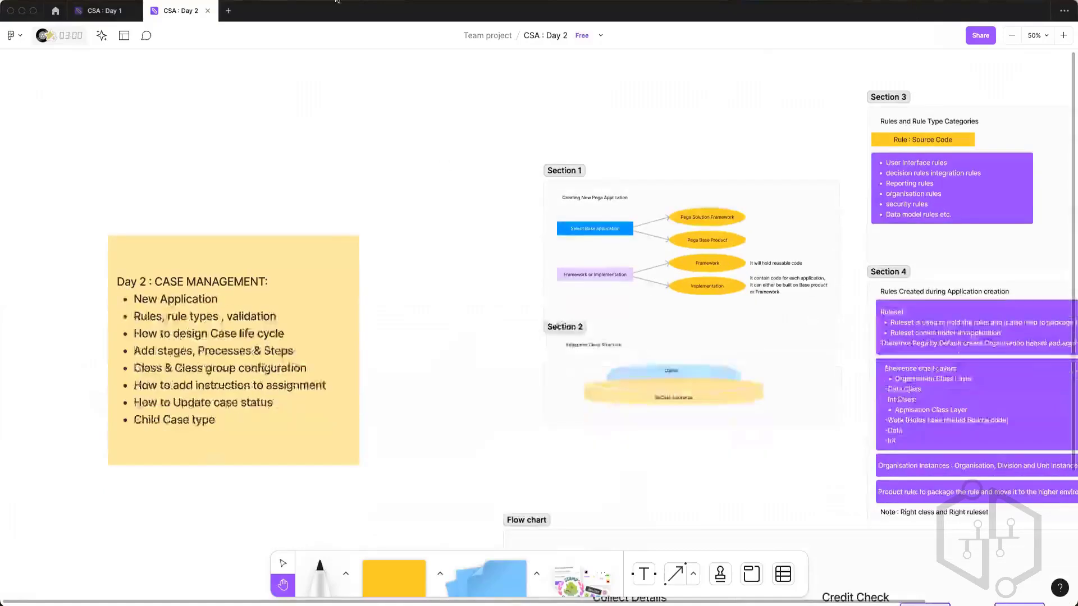
pyautogui.scroll(-10, 788, 79)
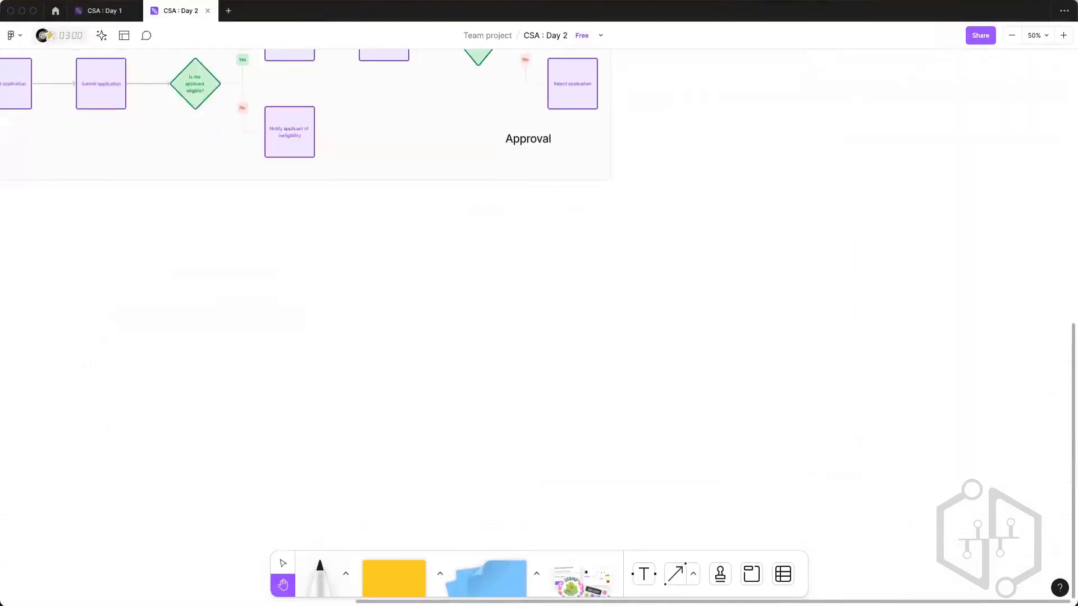
pyautogui.scroll(8, 260, 338)
pyautogui.hscroll(-10, 259, 339)
pyautogui.hotkey('ctrl', 'Left')
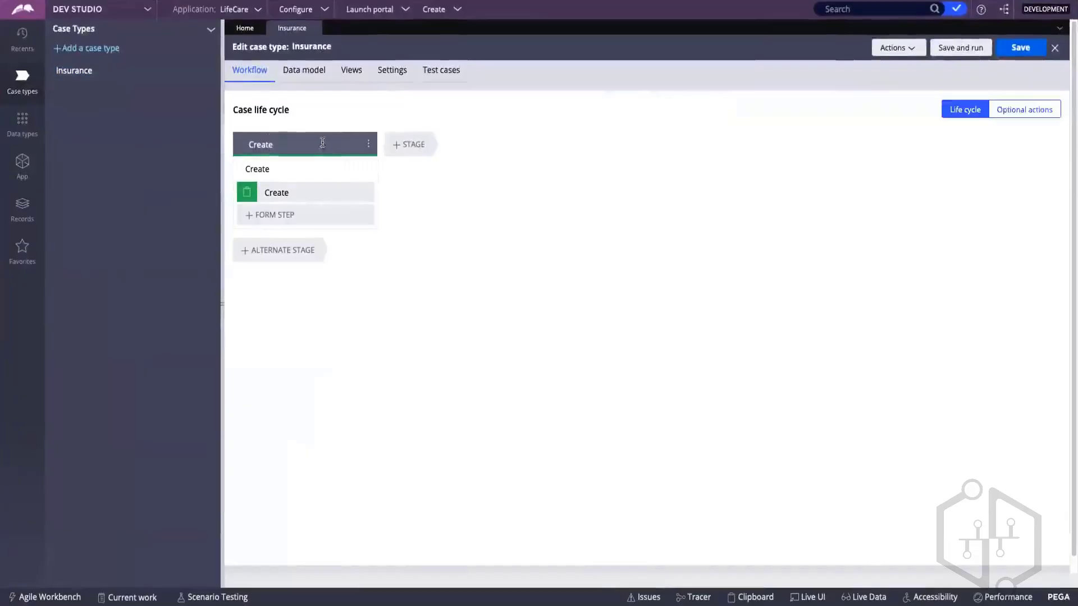
# Step: In Pega Dev Studio, add two unnamed stages after the Create stage in the Insurance case life cycle
pyautogui.click(330, 144)
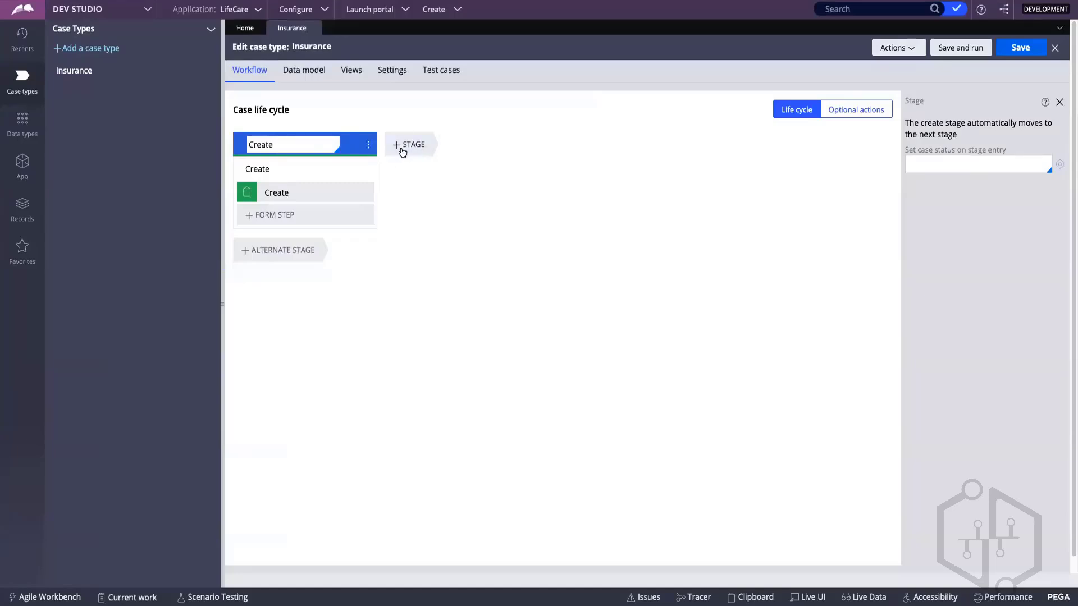
pyautogui.click(403, 146)
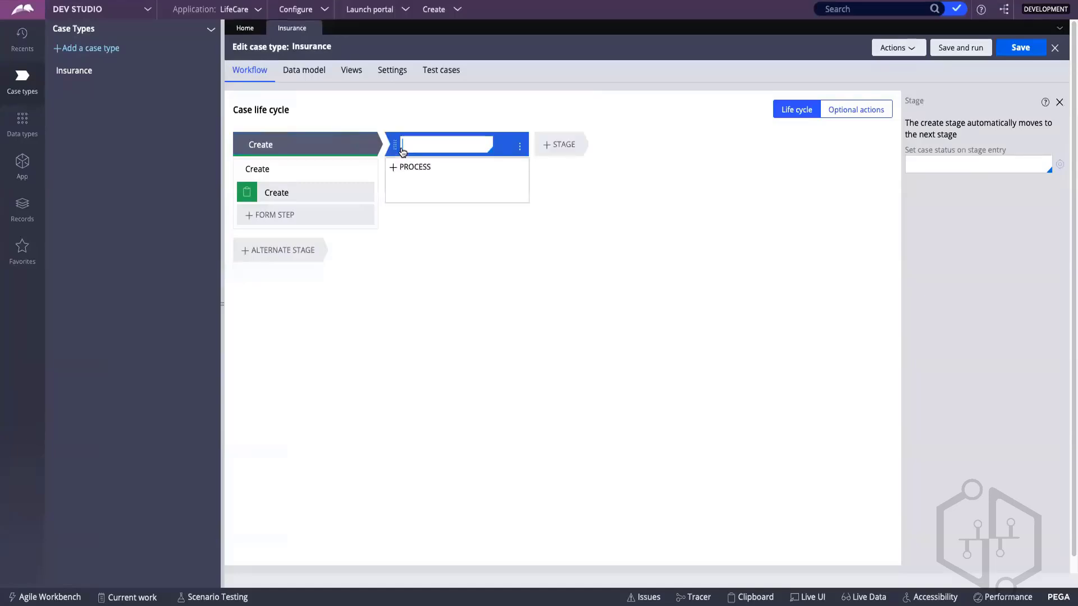
pyautogui.click(553, 150)
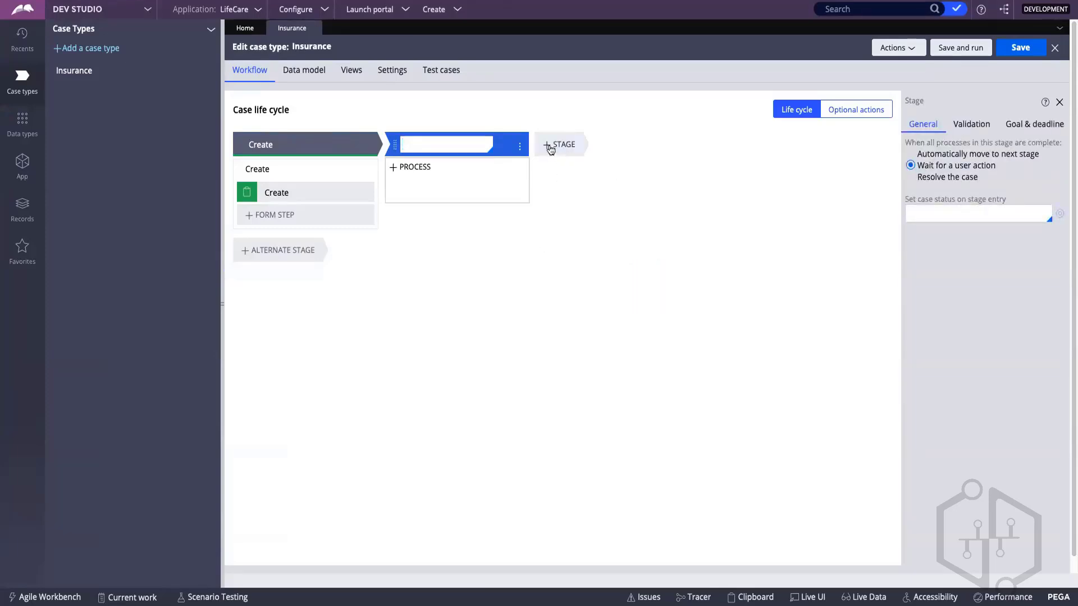
pyautogui.click(550, 148)
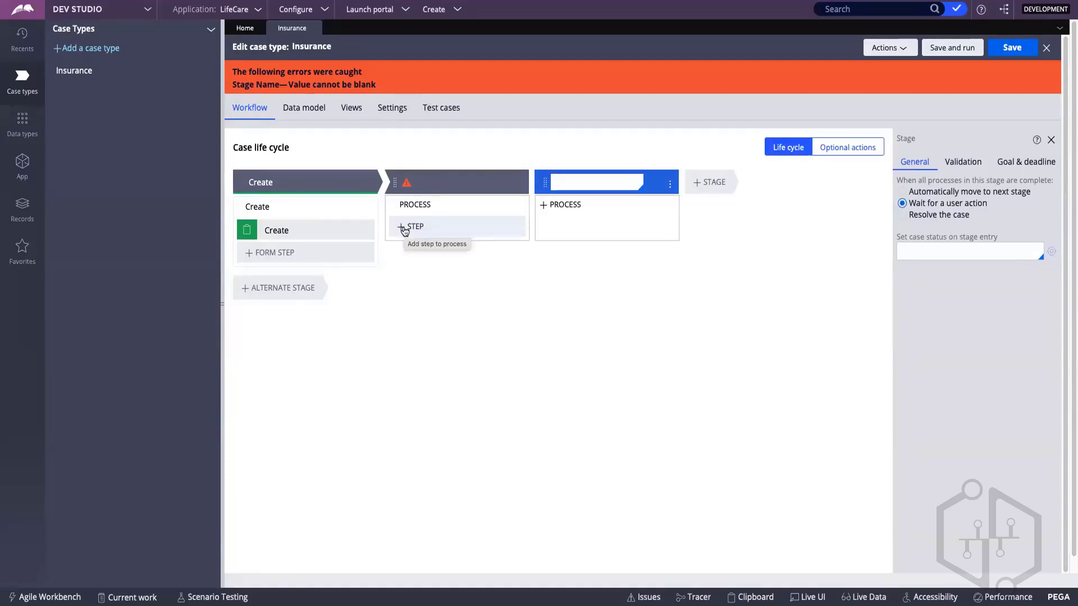
# Step: Inspect the properties of the Create stage and its Create step, and check the stage names on the FigJam flow chart
pyautogui.click(282, 180)
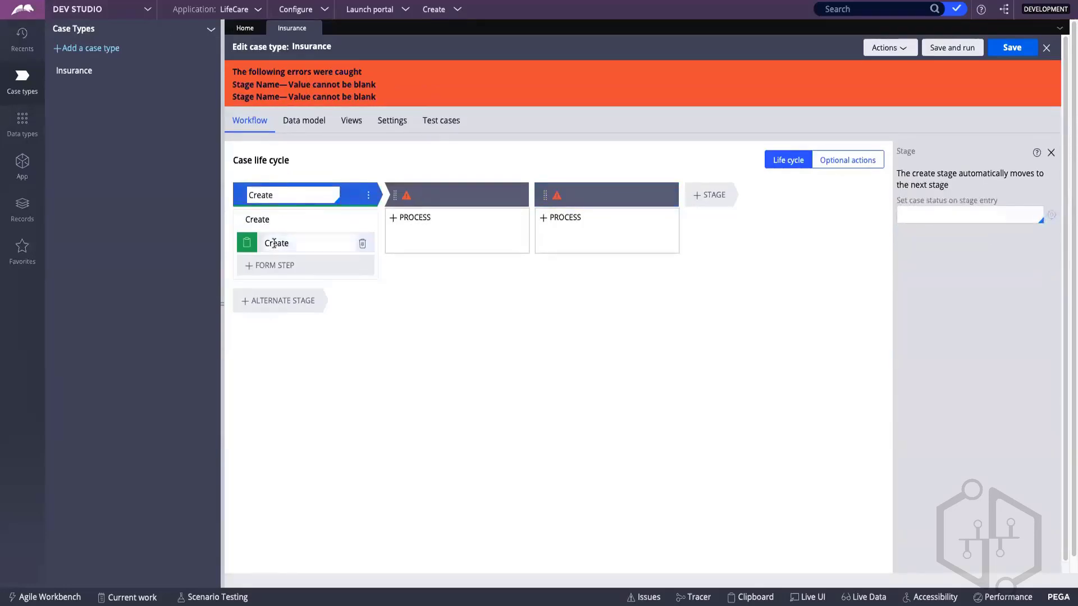
pyautogui.click(281, 245)
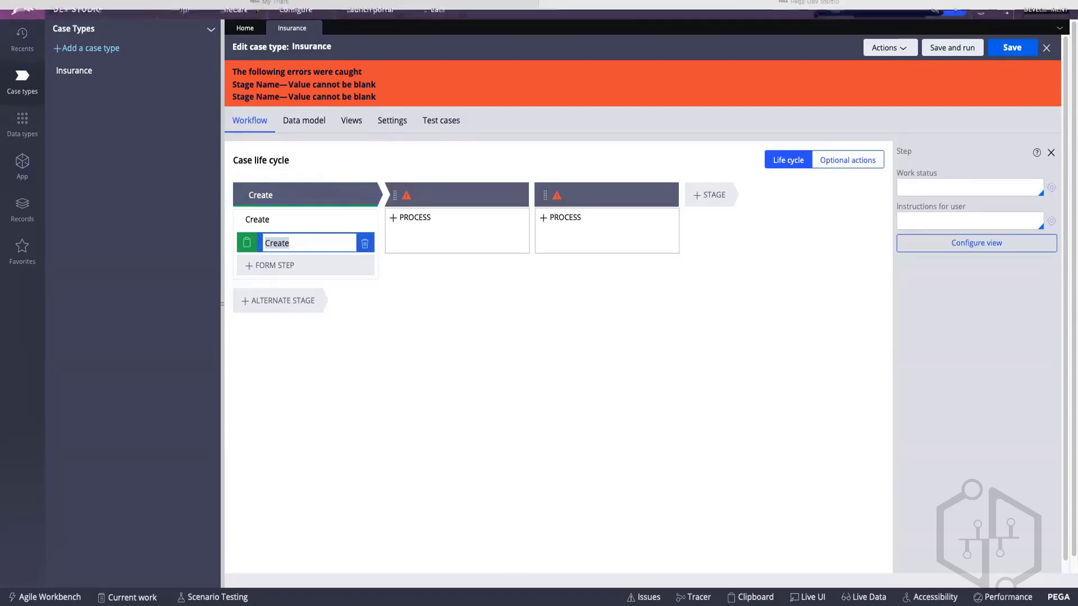
pyautogui.press('super+Tab')
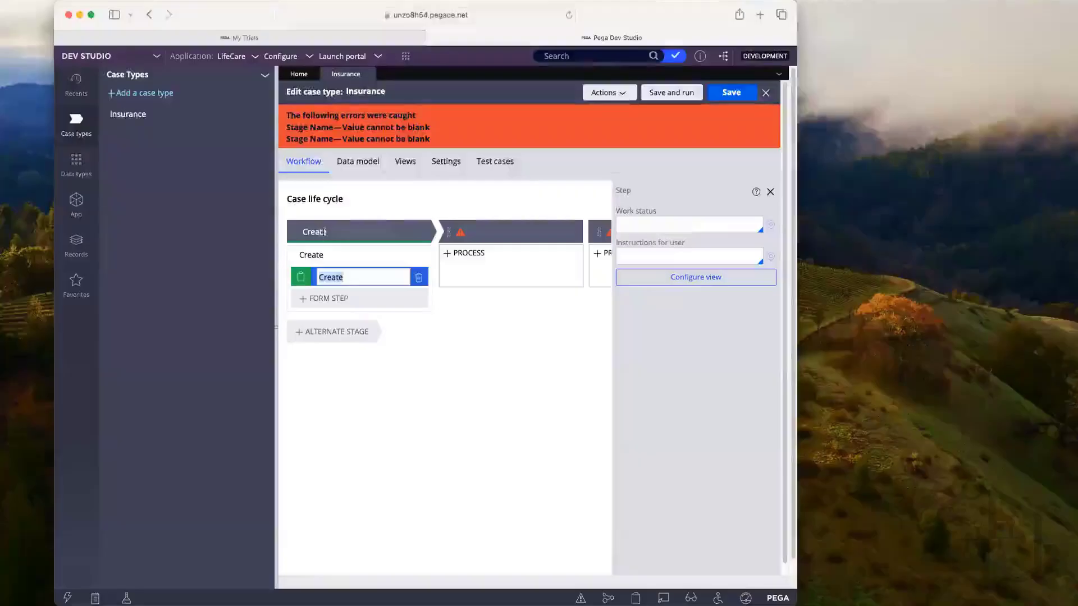
# Step: Back in Pega Dev Studio, rename the Create stage as Collect Details and name the second stage Credit Check
pyautogui.click(323, 232)
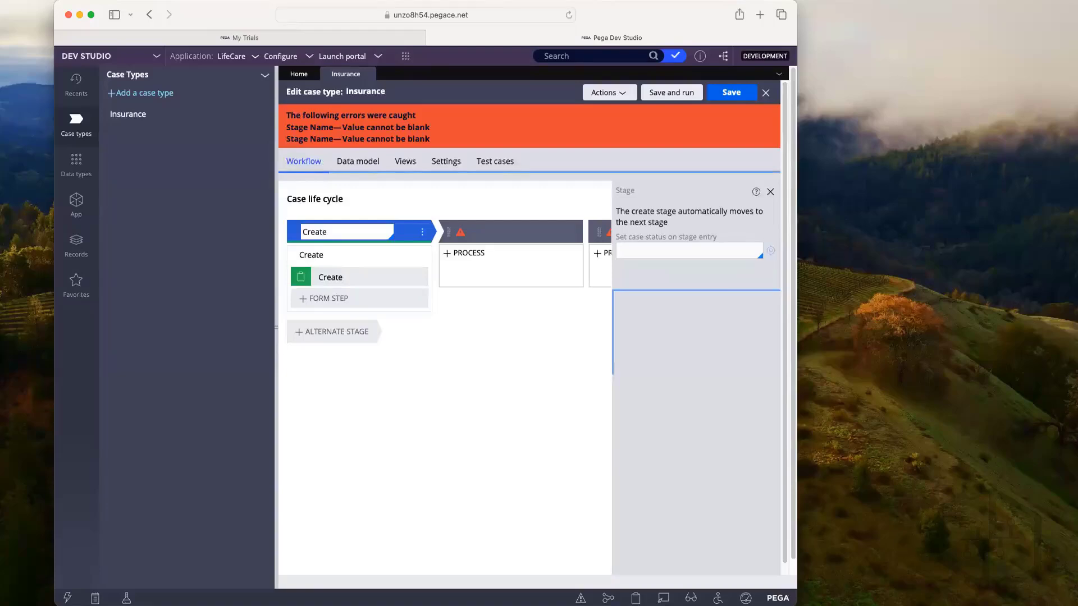
pyautogui.press('BackSpace')
pyautogui.press('BackSpace')
pyautogui.press('BackSpace')
pyautogui.press('BackSpace')
pyautogui.press('BackSpace')
pyautogui.press('BackSpace')
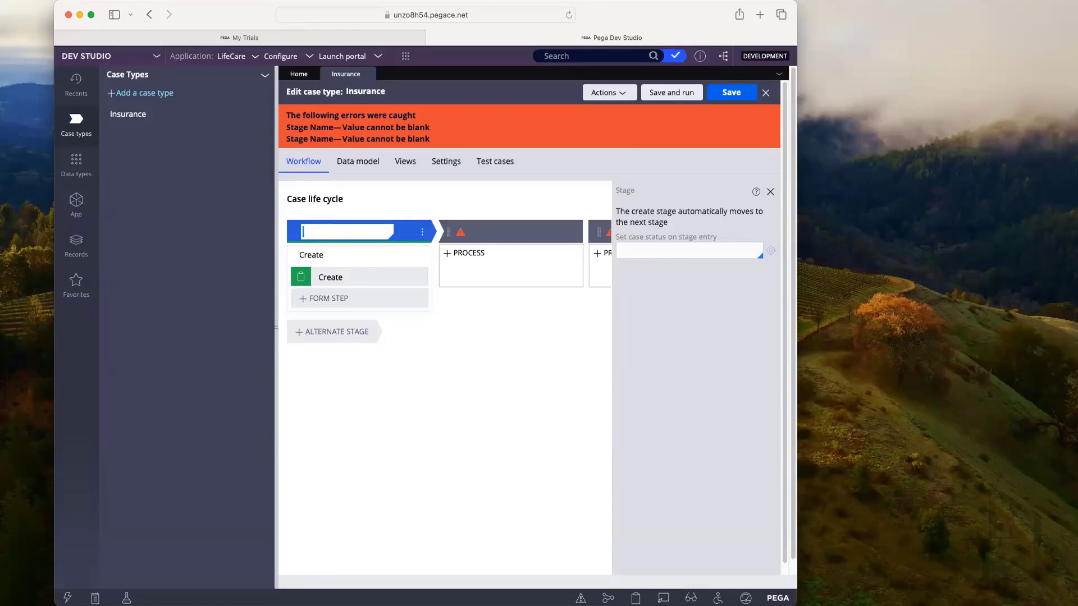
pyautogui.write('Collect Details')
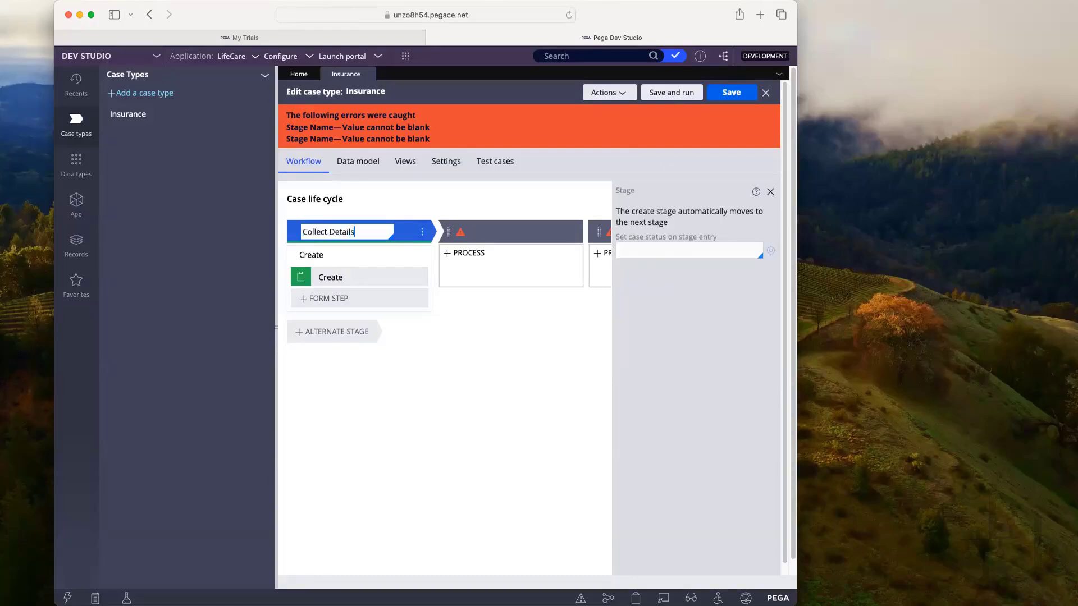
pyautogui.click(489, 234)
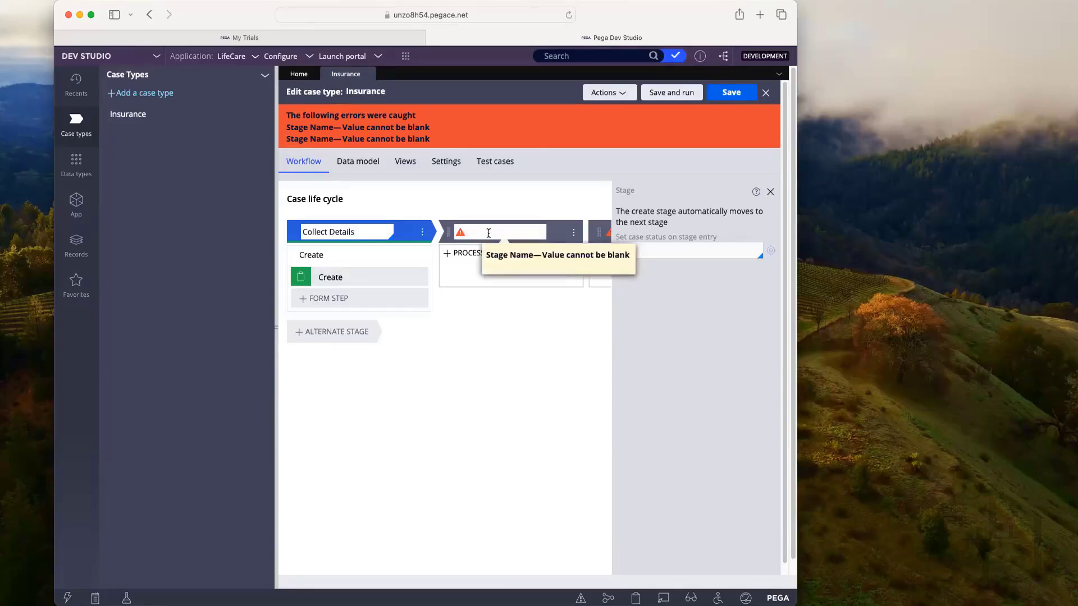
pyautogui.write('Credit Check')
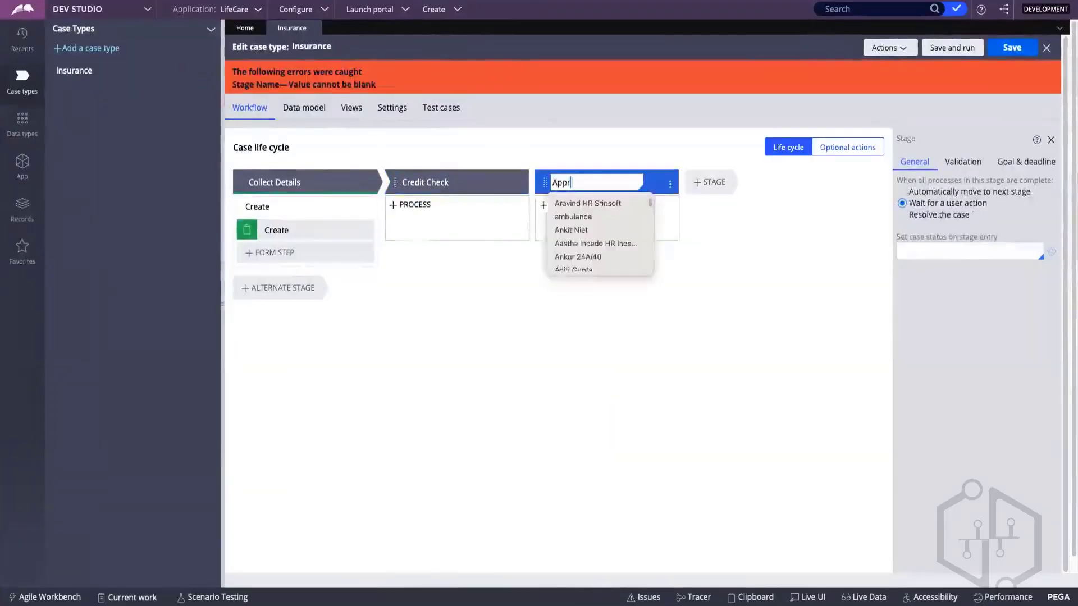
# Step: Name the third stage of the Insurance case life cycle Approval
pyautogui.write('oval')
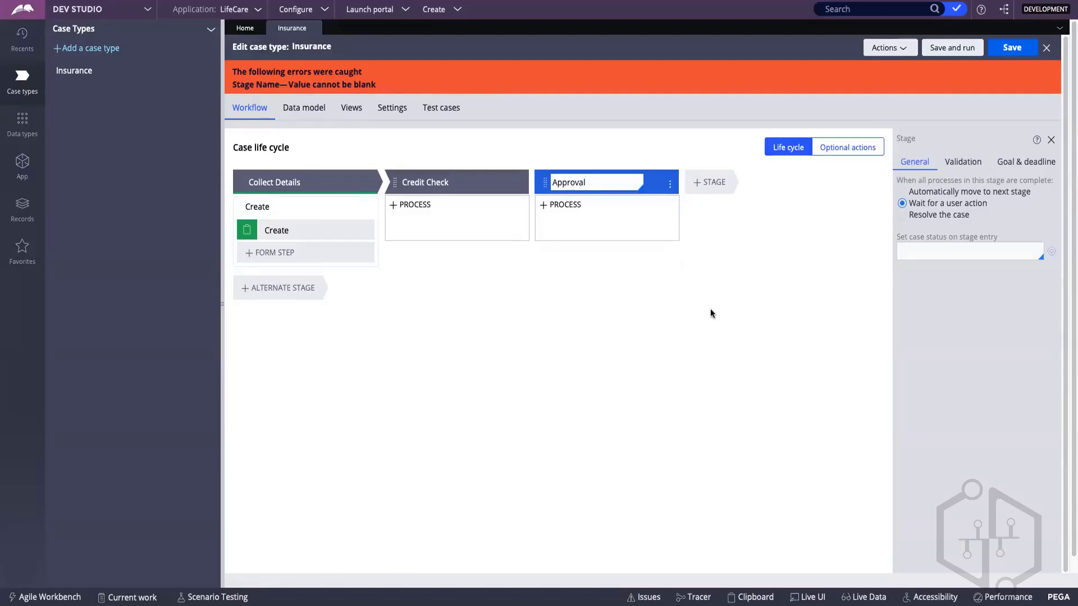
pyautogui.hotkey('ctrl', 'a')
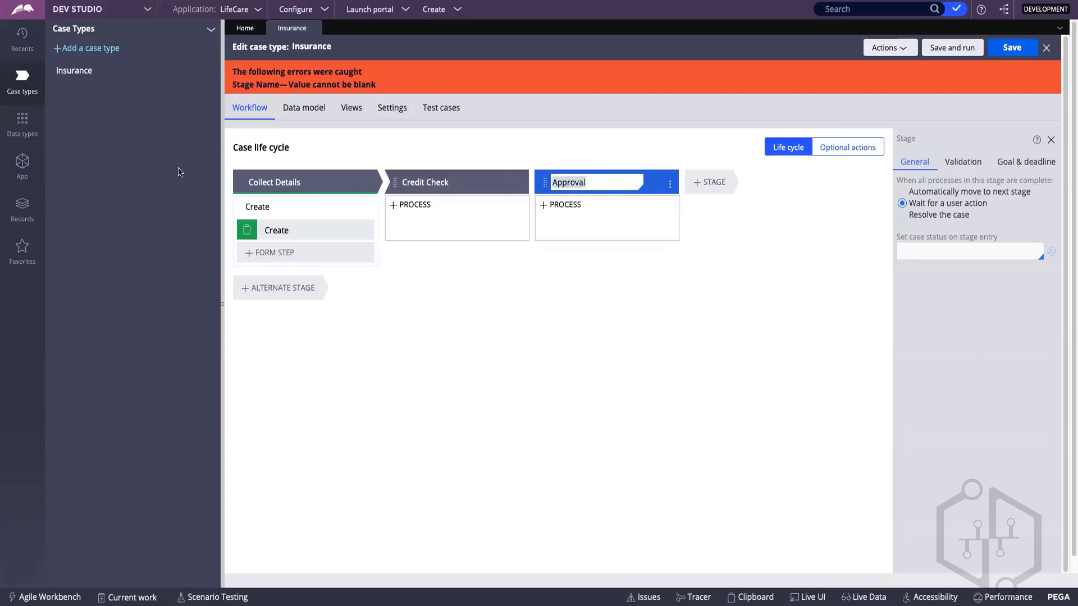
# Step: Rename the Create process in the Collect Details stage as Enter Personal Details
pyautogui.click(266, 209)
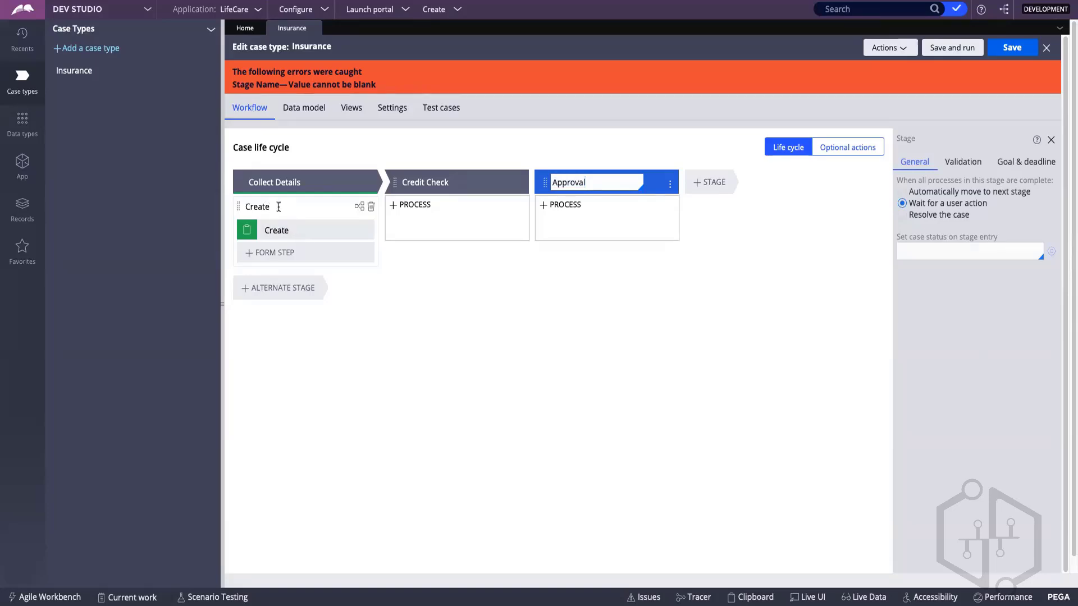
pyautogui.click(273, 206)
pyautogui.doubleClick(273, 205)
pyautogui.write('E')
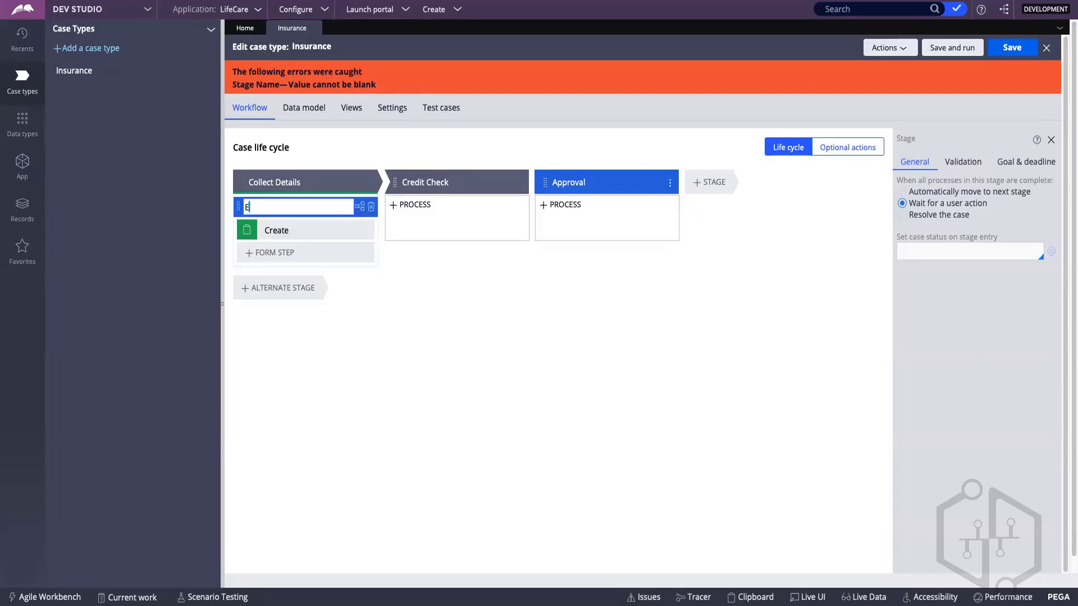
pyautogui.write('Nter')
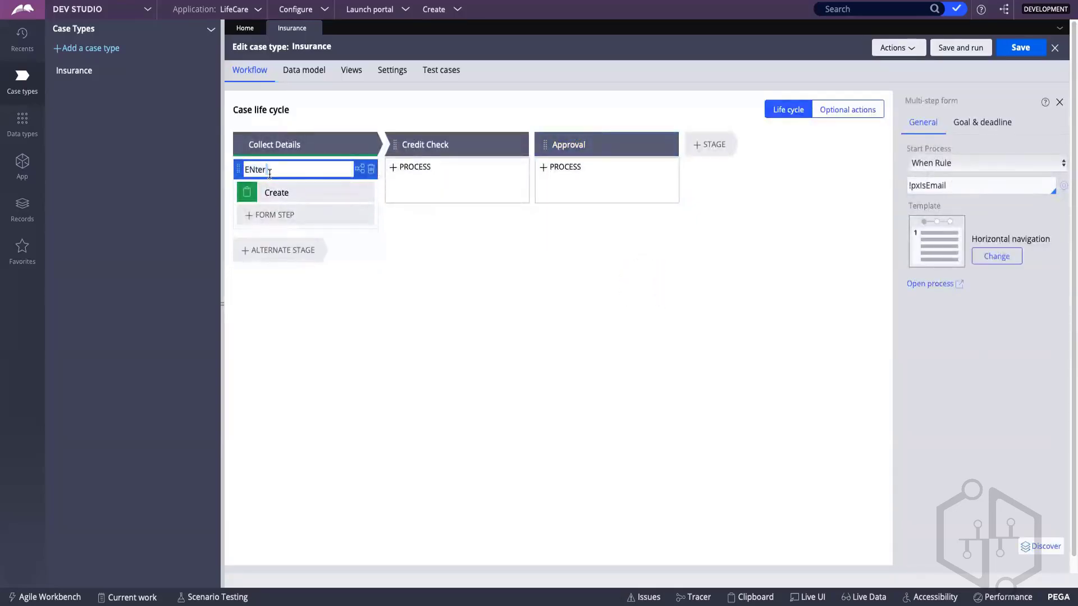
pyautogui.doubleClick(270, 174)
pyautogui.write('Enter Personal Details')
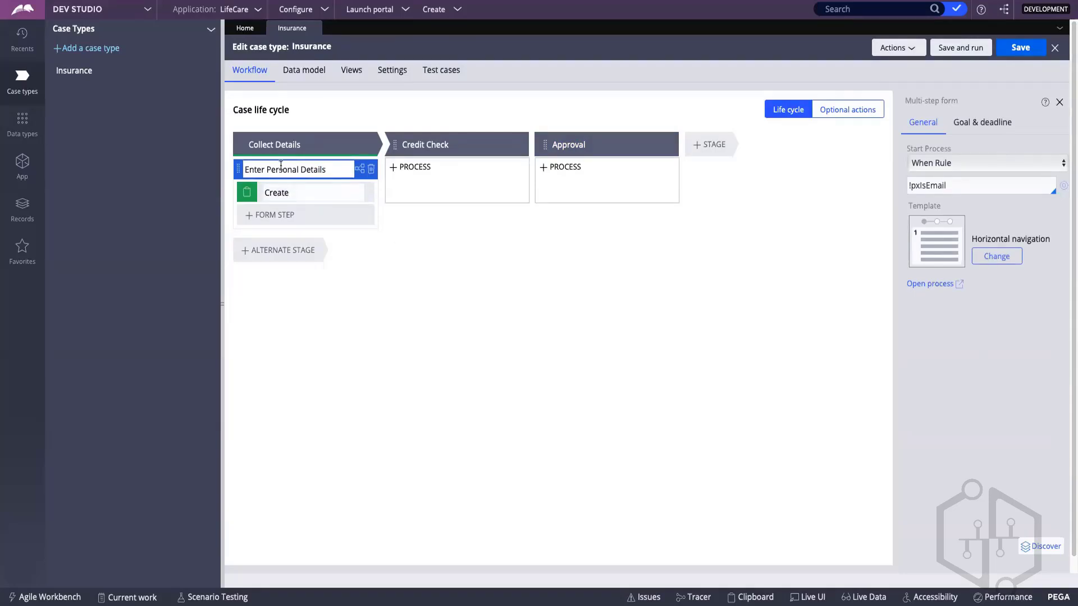
pyautogui.press('Tab')
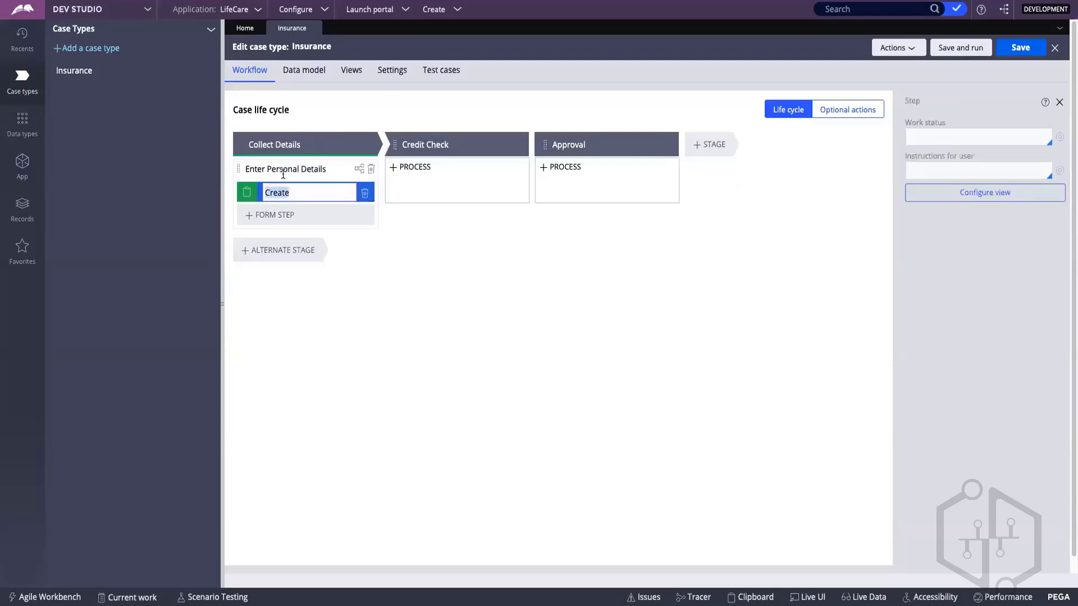
# Step: Rename the process in the Collect Details stage as Enter Details
pyautogui.click(281, 170)
pyautogui.doubleClick(282, 170)
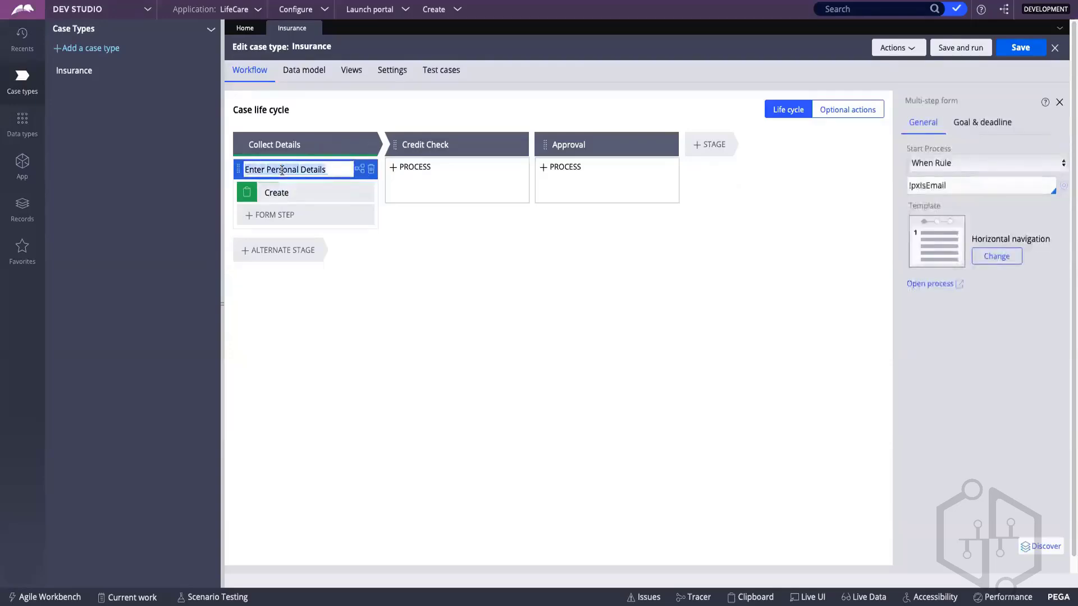
pyautogui.hotkey('ctrl', 'a')
pyautogui.press('BackSpace')
pyautogui.write('En')
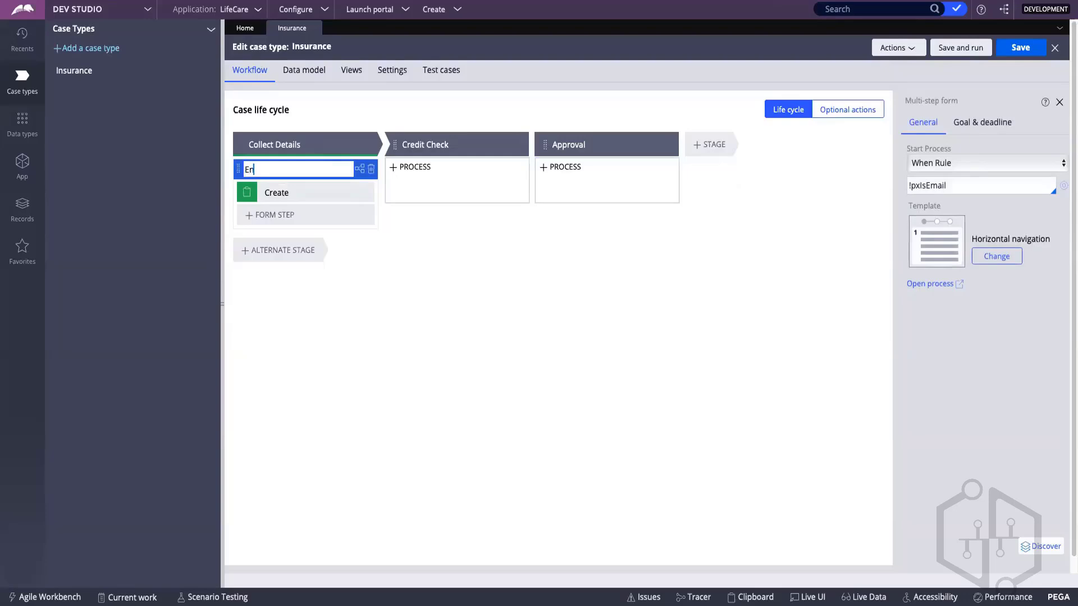
pyautogui.write('ter Details')
pyautogui.press('Return')
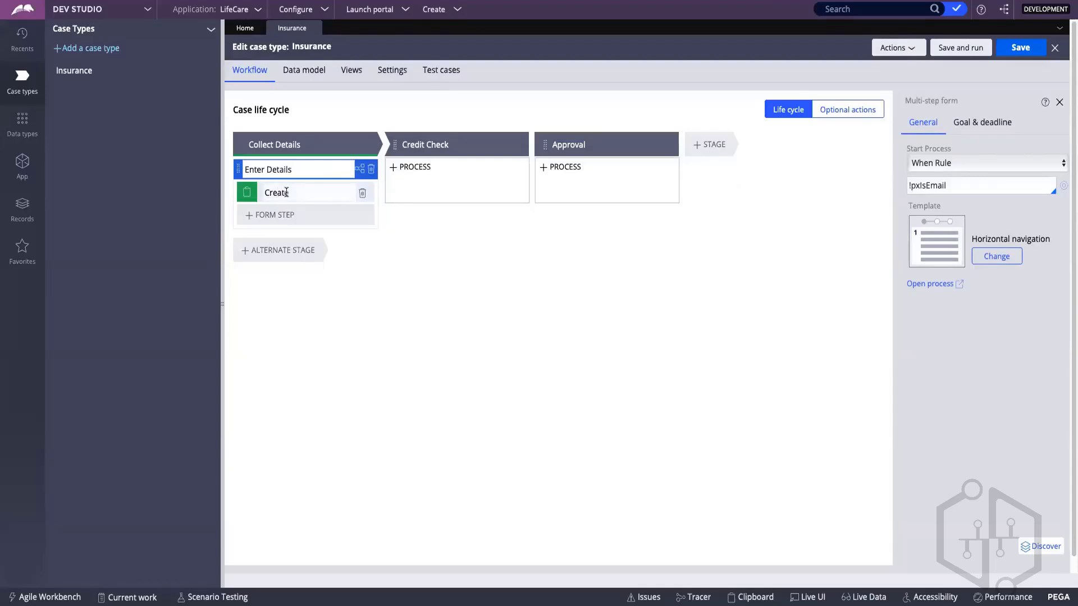
# Step: Rename the Create step under the Enter Details process as Personal Details
pyautogui.click(286, 193)
pyautogui.write('rs')
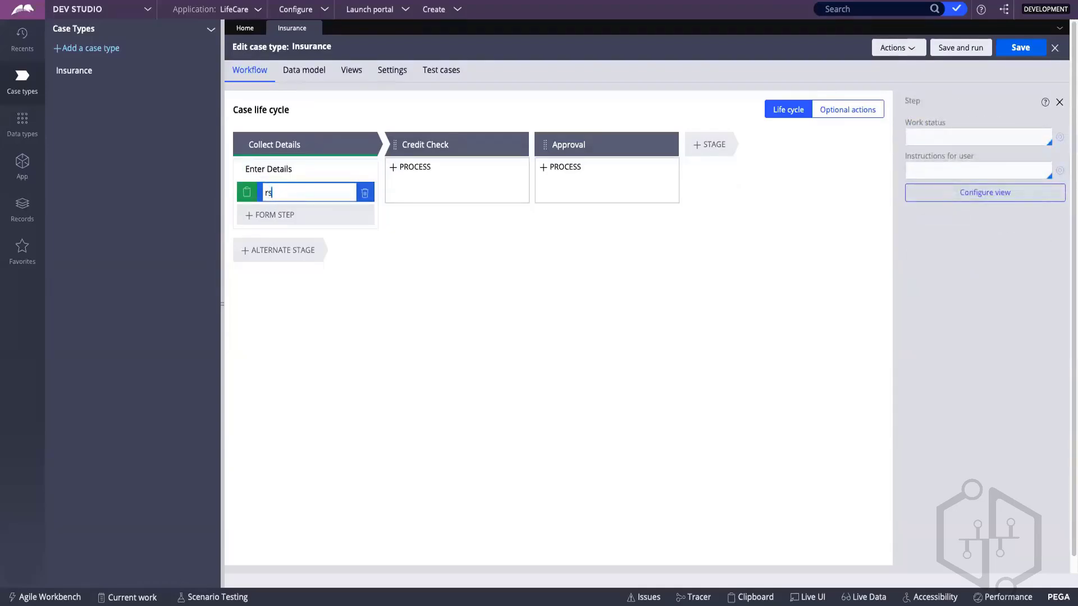
pyautogui.write('nal Details')
pyautogui.click(269, 194)
pyautogui.press('BackSpace')
pyautogui.write('Pers')
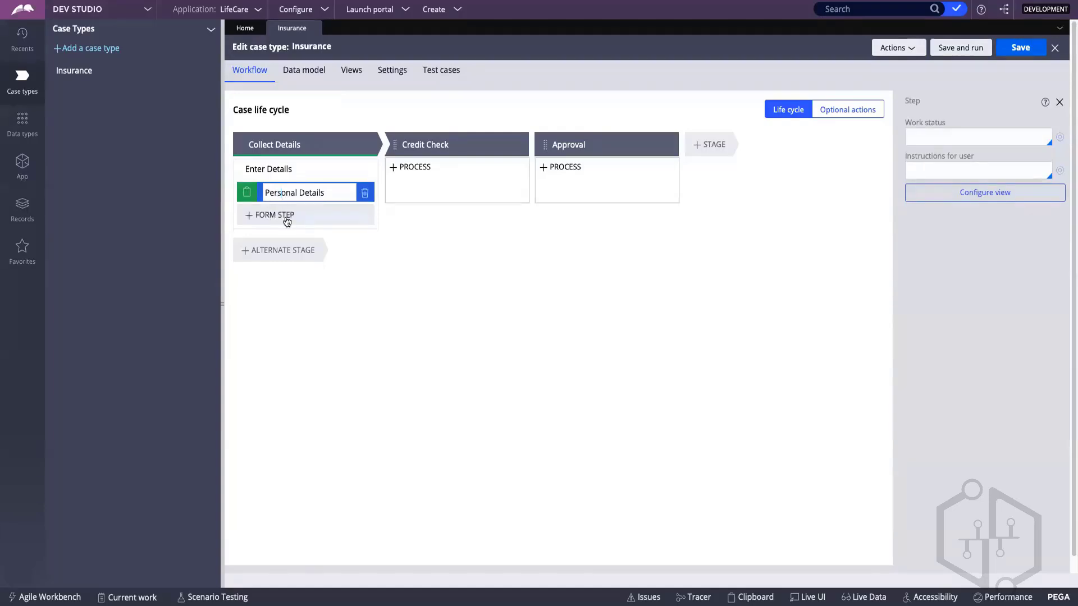
pyautogui.press('Return')
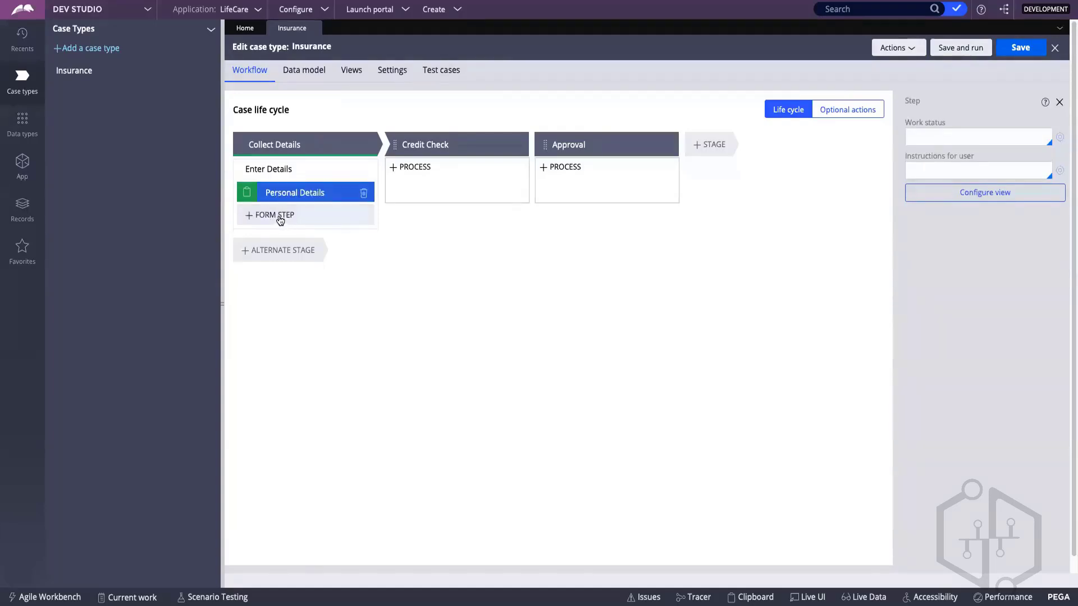
# Step: Add a second form step named Educational Details to the Enter Details process
pyautogui.click(280, 218)
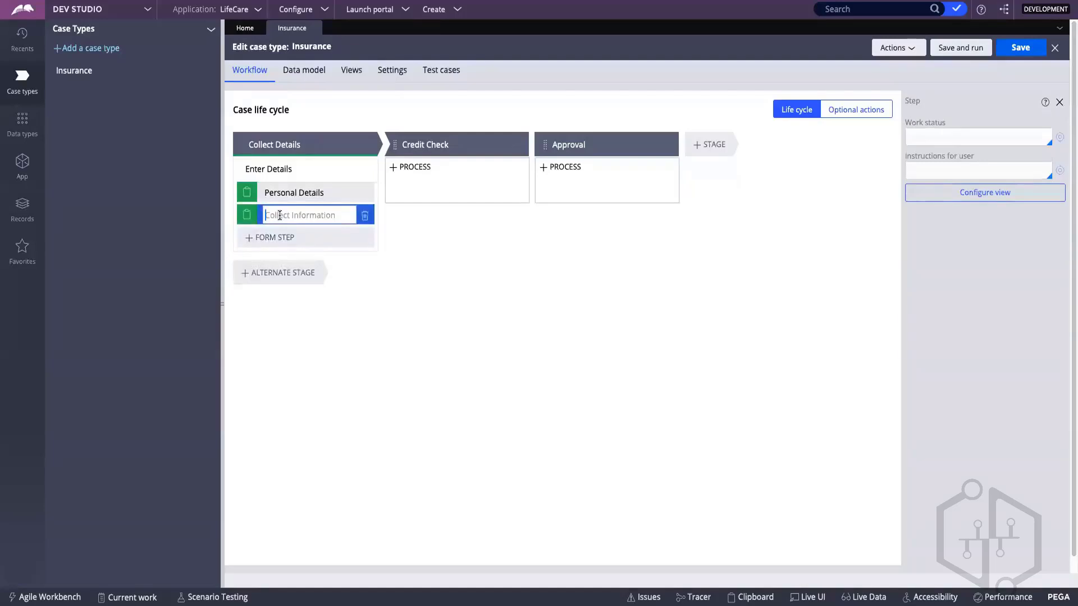
pyautogui.write('Educational Det')
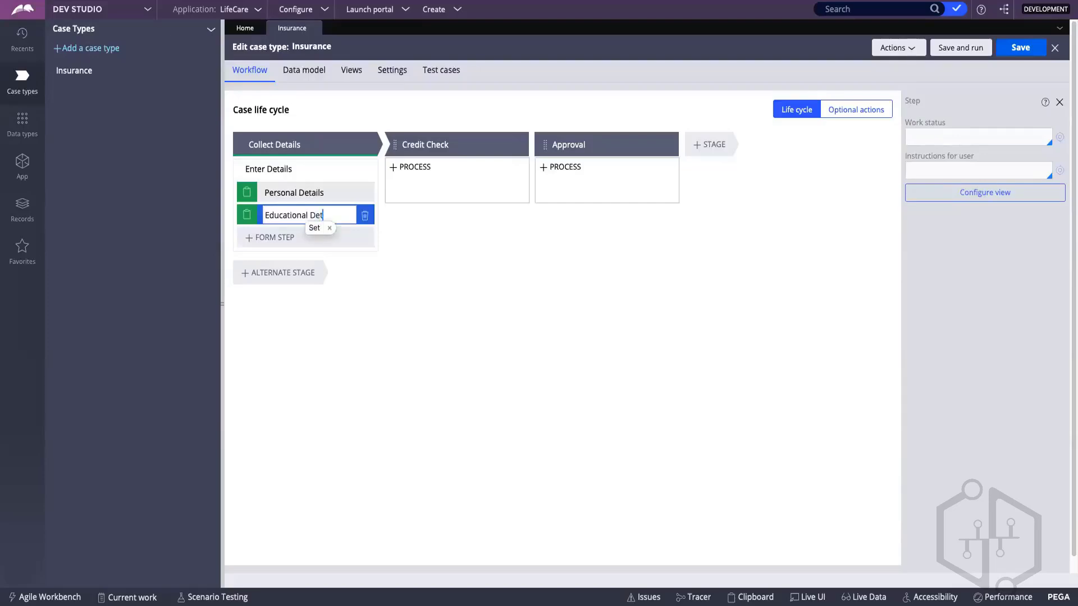
pyautogui.write('ails')
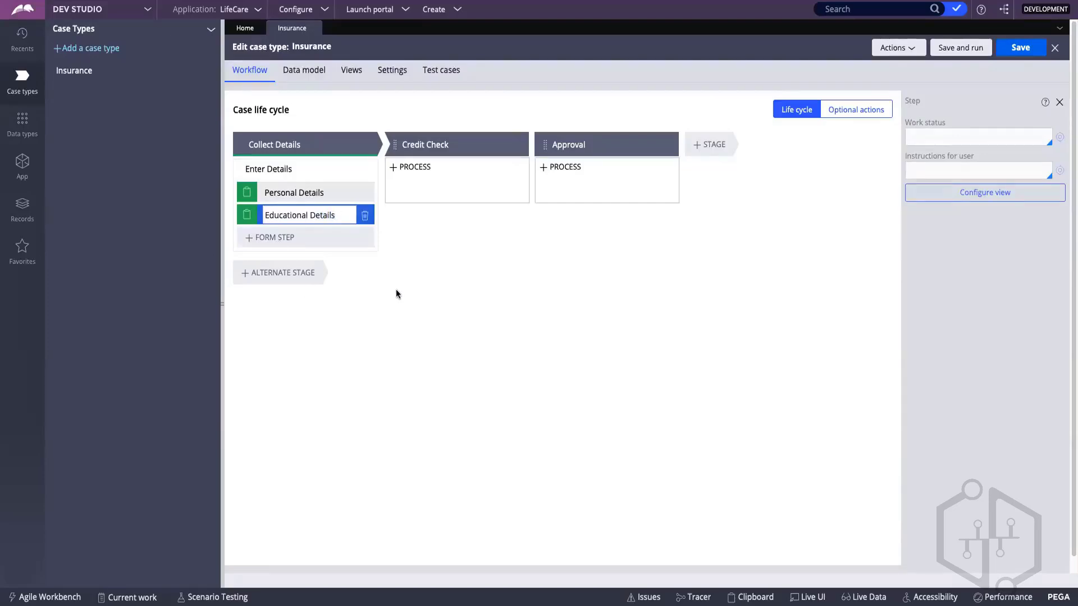
pyautogui.press('Return')
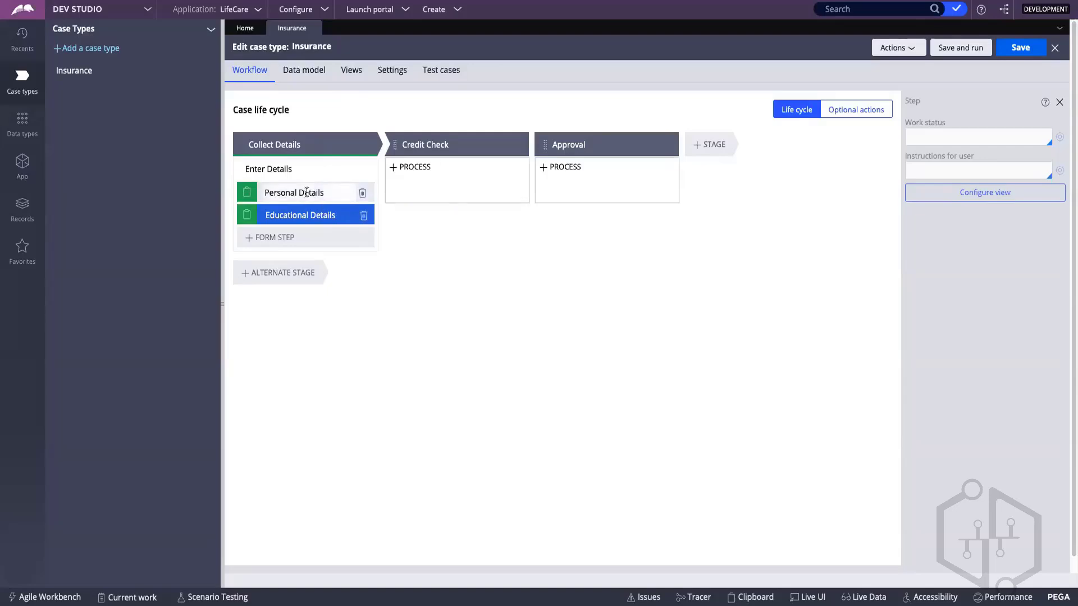
pyautogui.doubleClick(288, 193)
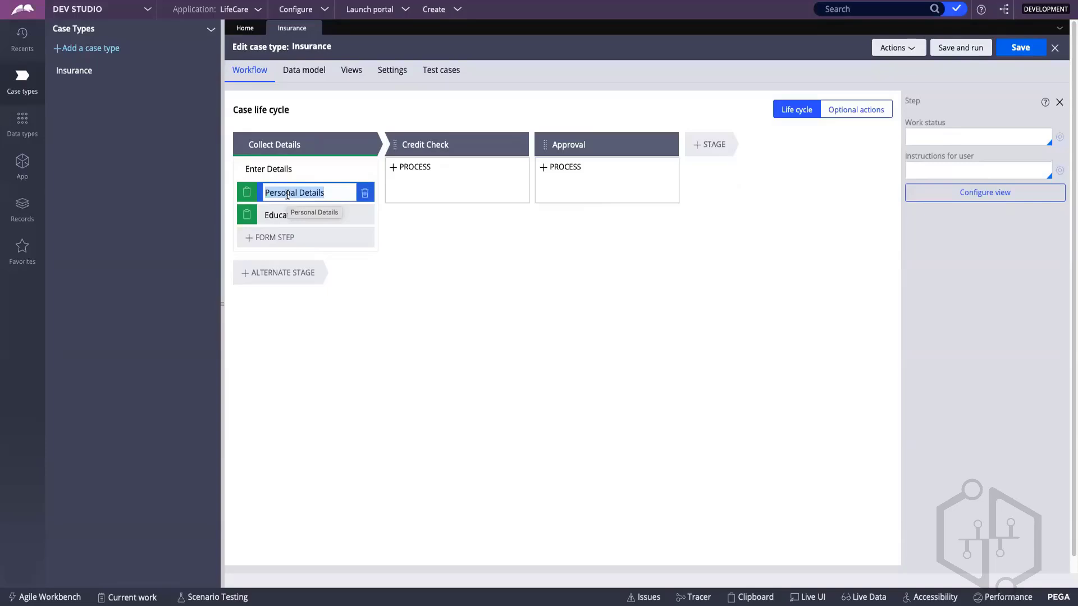
# Step: Add a Collect information step named Verify Details to the Credit Check stage
pyautogui.click(415, 194)
pyautogui.moveTo(423, 173)
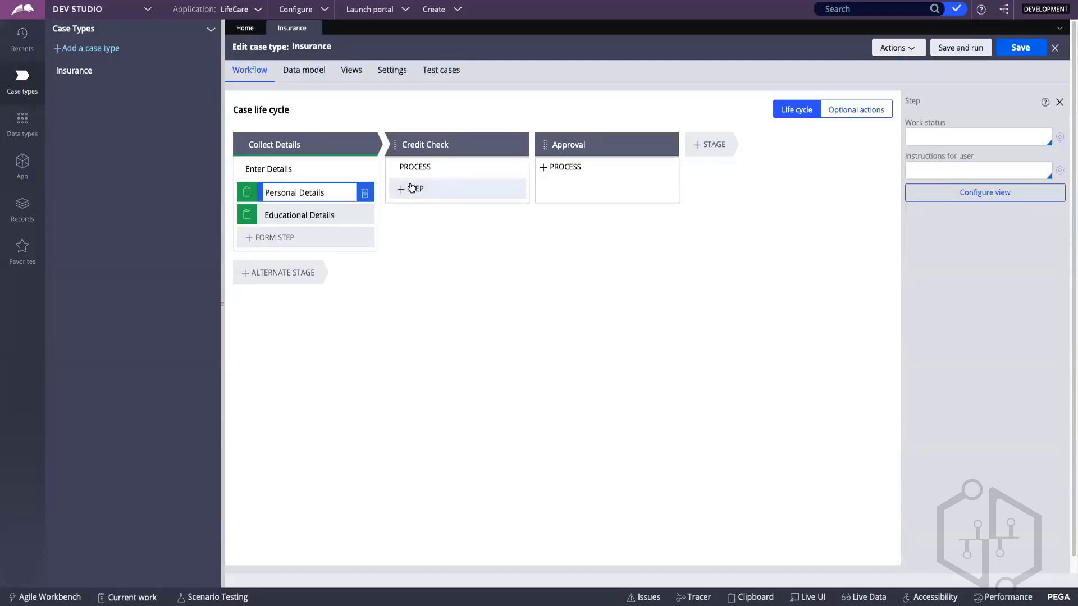
pyautogui.click(414, 189)
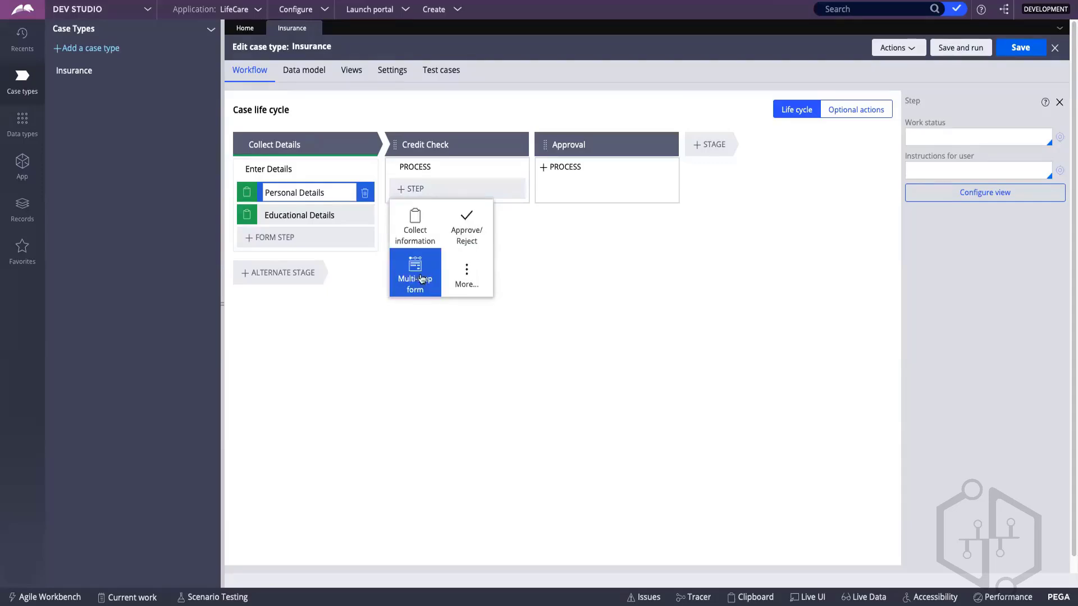
pyautogui.click(417, 223)
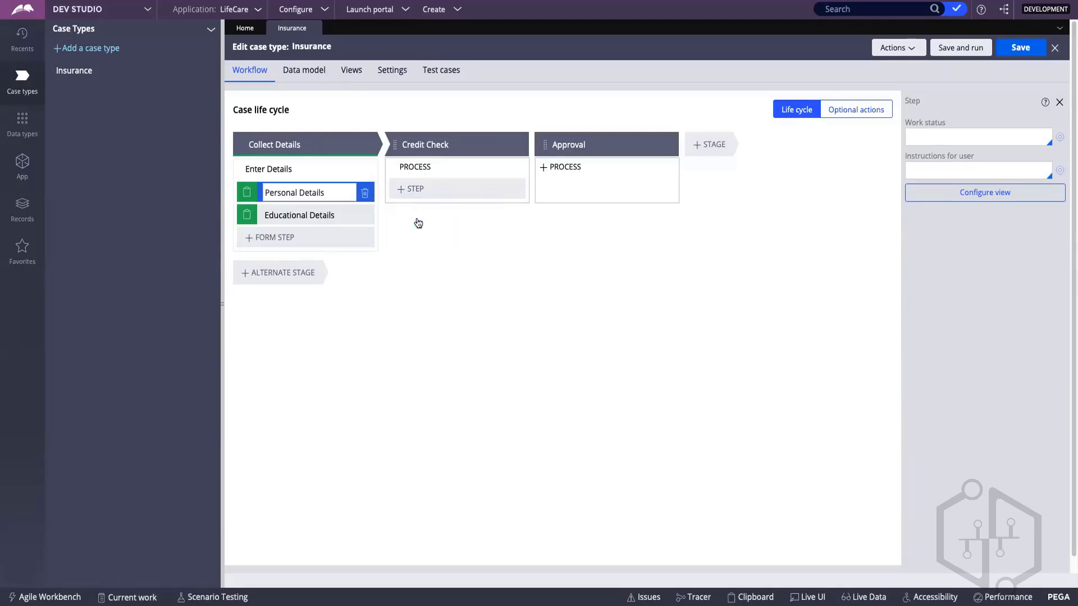
pyautogui.click(440, 189)
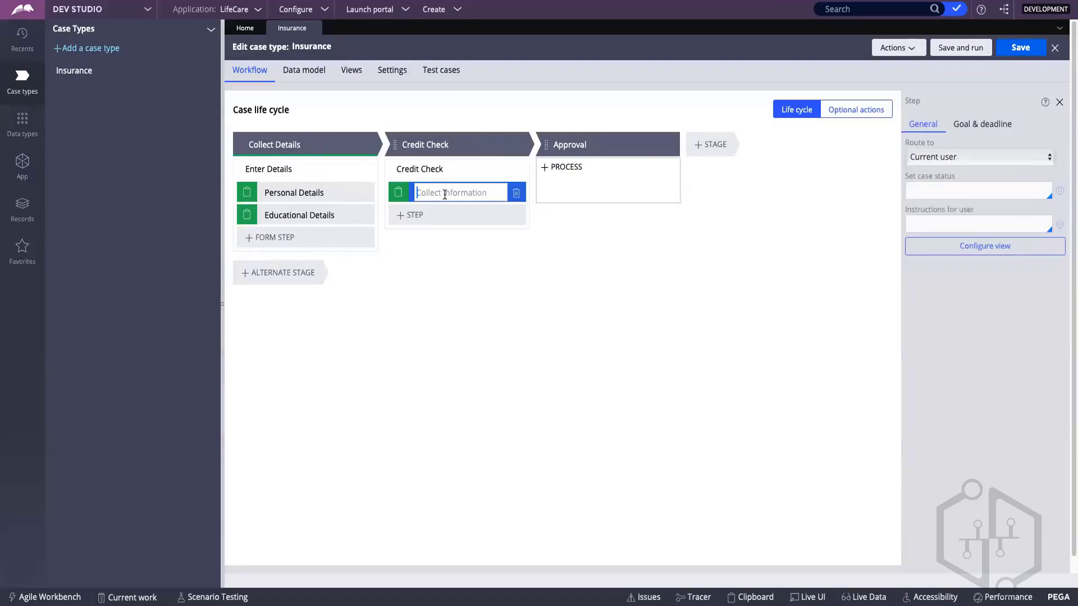
pyautogui.write('Verify Details')
pyautogui.press('Return')
# Step: Add an Approve/Reject step named Approve Insurance to the Approval stage
pyautogui.moveTo(567, 176)
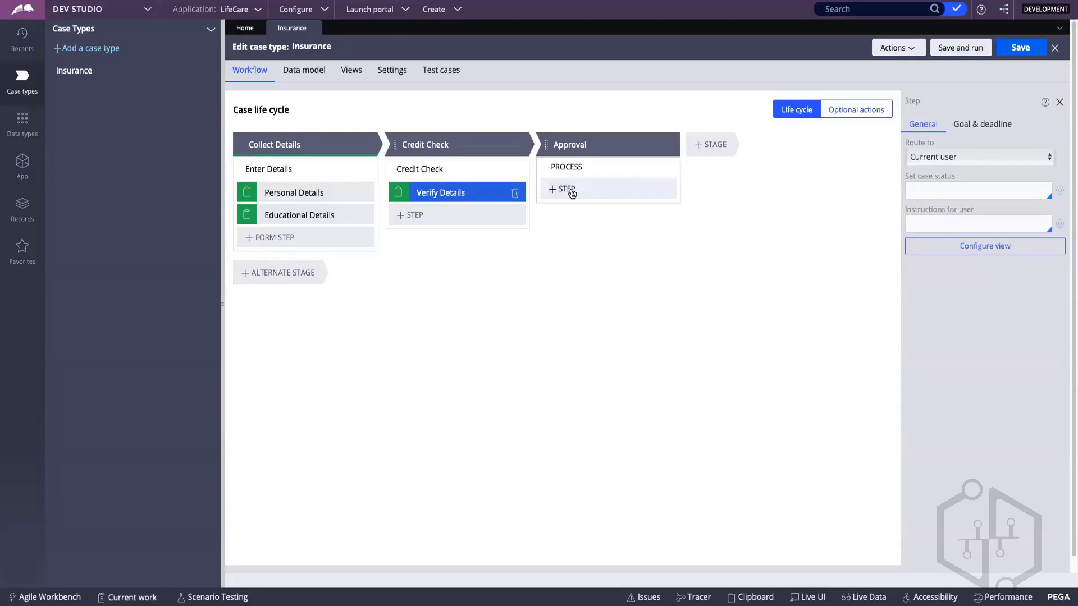
pyautogui.click(571, 194)
pyautogui.click(619, 226)
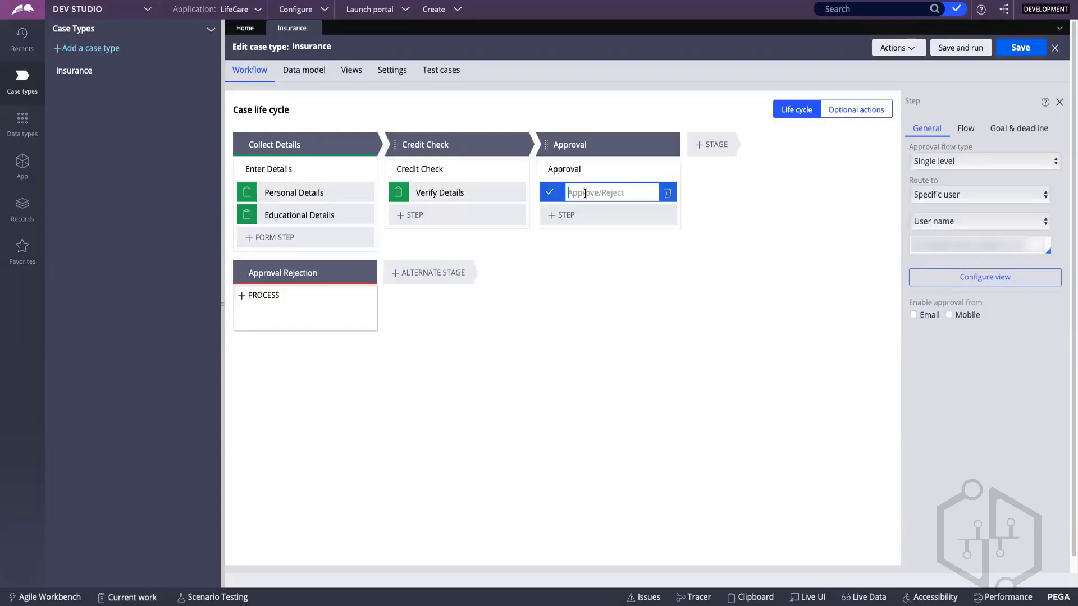
pyautogui.write('Approve Insurance')
pyautogui.press('Return')
# Step: Delete the Educational Details step from the Enter Details process
pyautogui.click(357, 217)
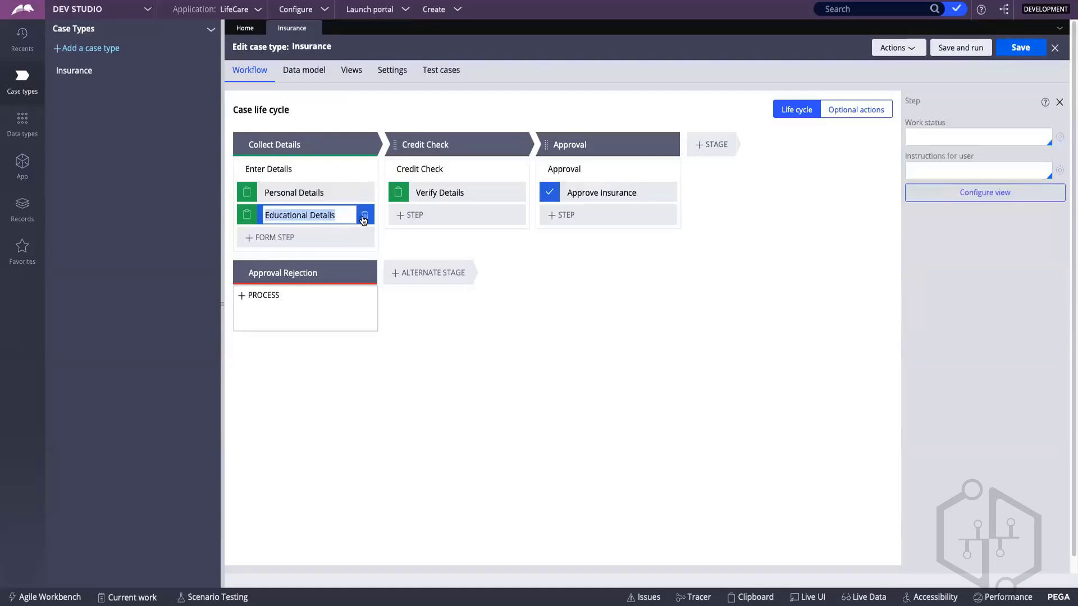
pyautogui.click(363, 218)
# Step: Examine the Approval Rejection alternate stage's general settings, including its resolution status
pyautogui.moveTo(320, 252)
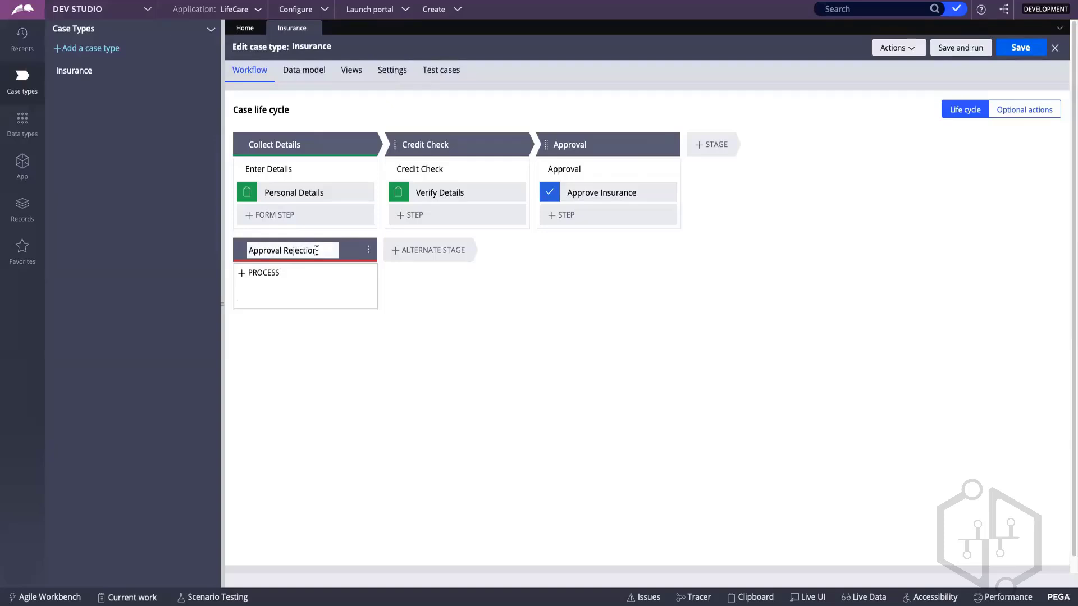
pyautogui.click(299, 264)
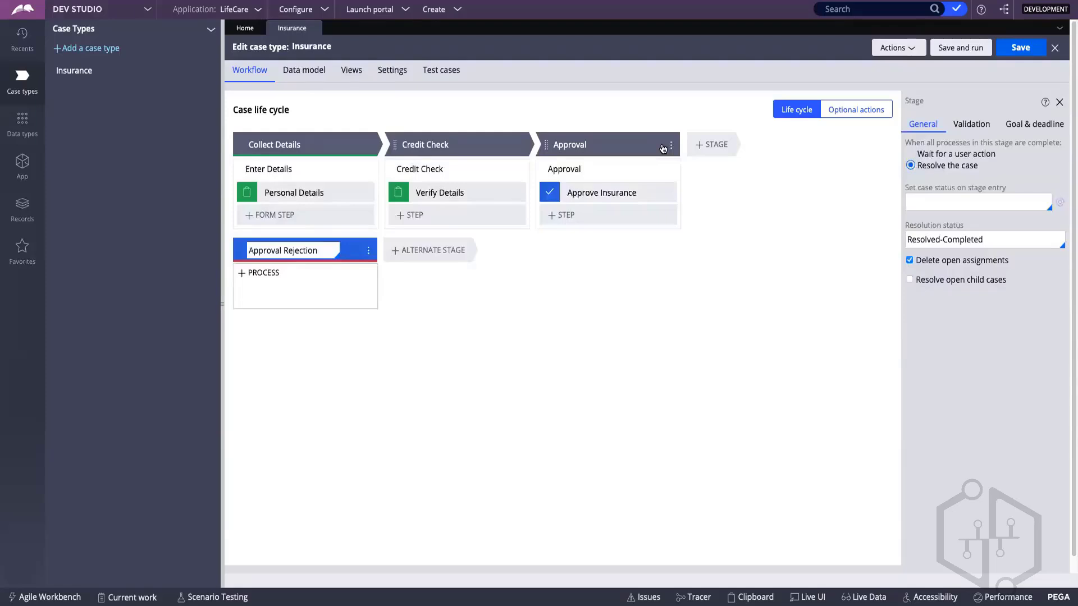
pyautogui.click(992, 238)
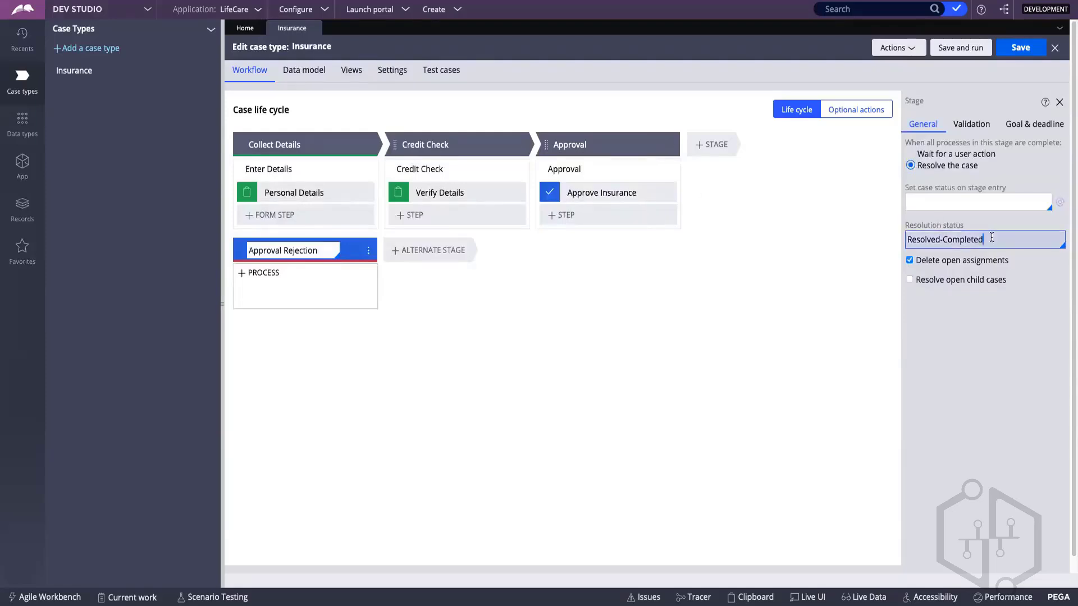
pyautogui.moveTo(992, 238); pyautogui.dragTo(923, 245)
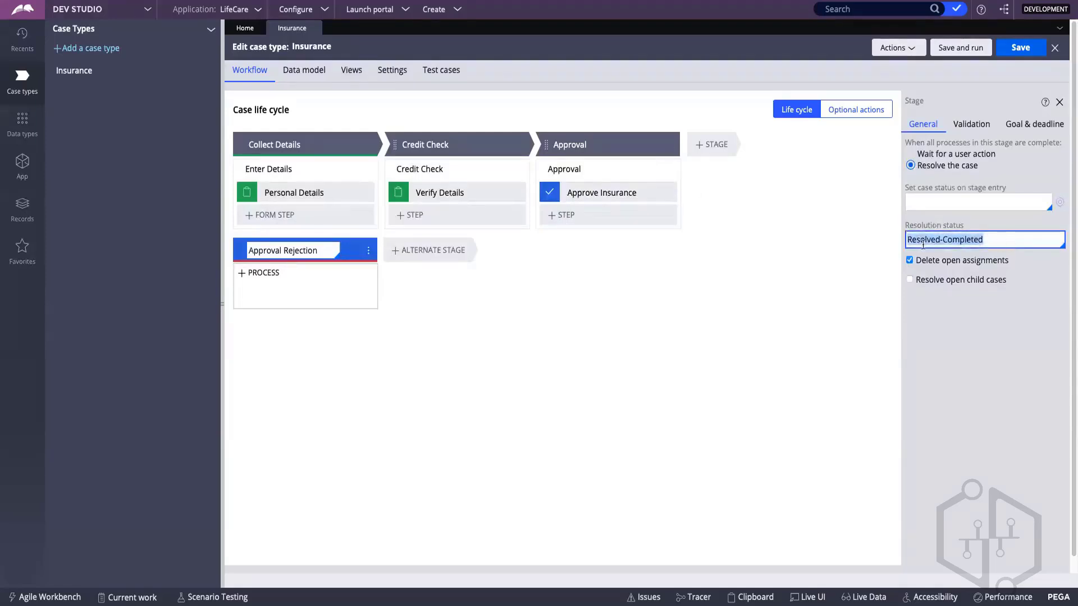
pyautogui.doubleClick(924, 240)
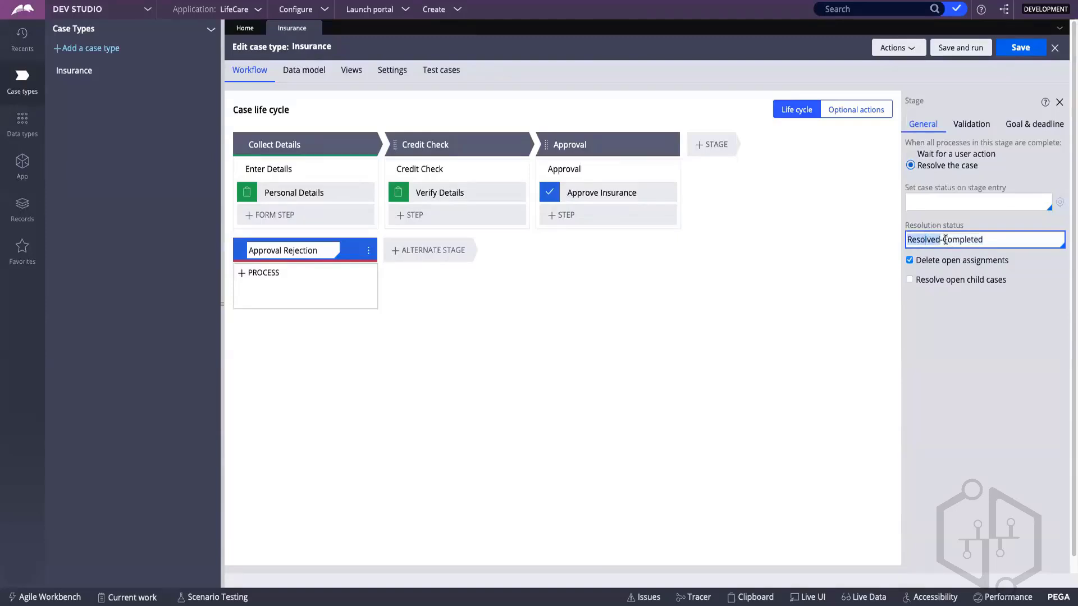
pyautogui.click(837, 208)
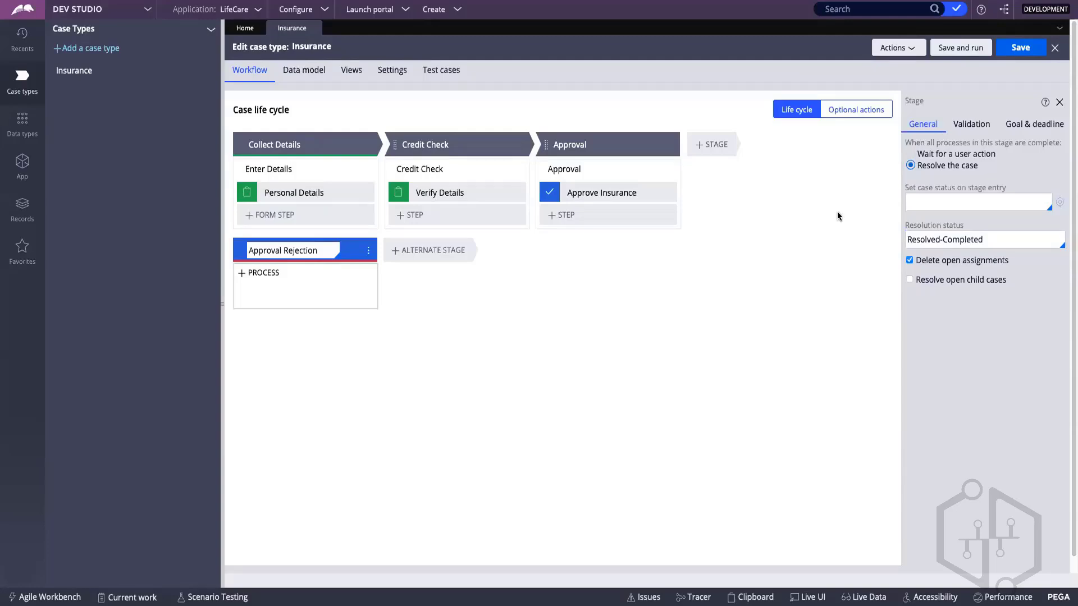
pyautogui.click(309, 251)
pyautogui.click(290, 142)
pyautogui.moveTo(324, 249); pyautogui.dragTo(276, 250)
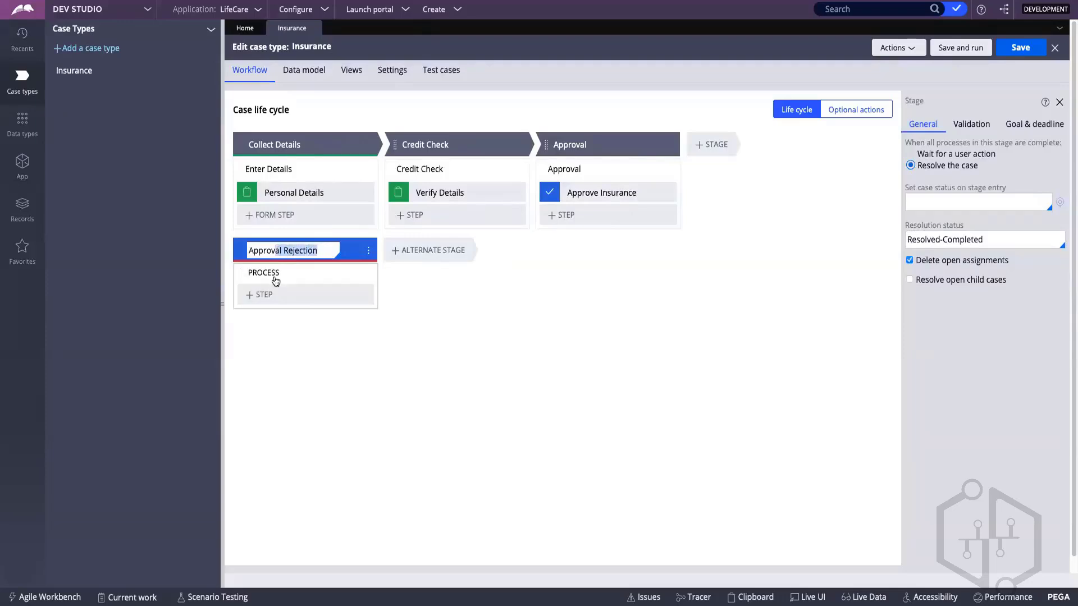
# Step: Add a Send email automation step to the process of the Approval Rejection alternate stage
pyautogui.click(261, 301)
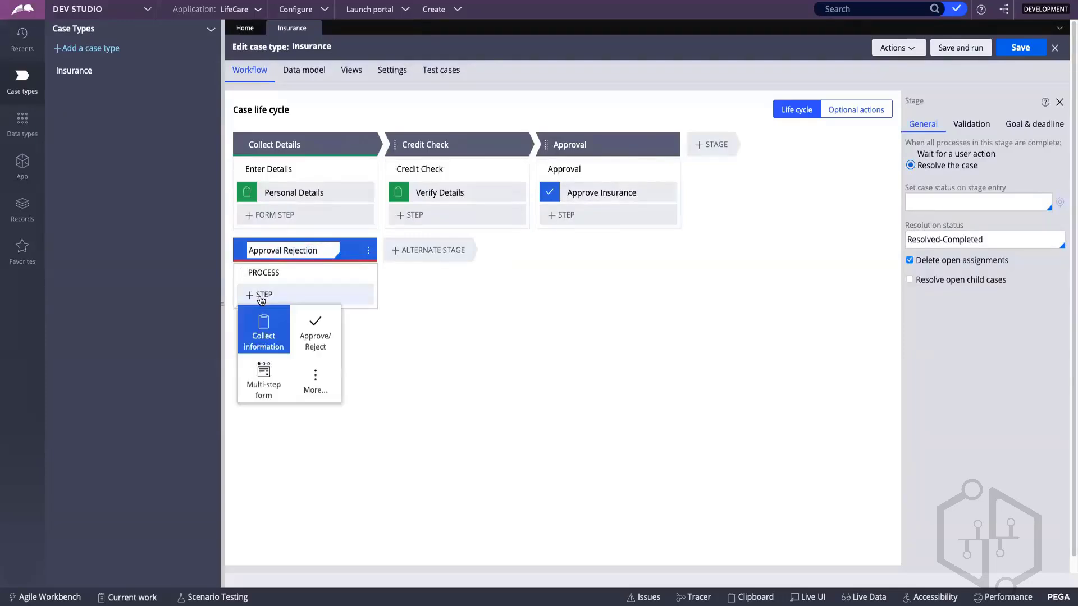
pyautogui.click(317, 377)
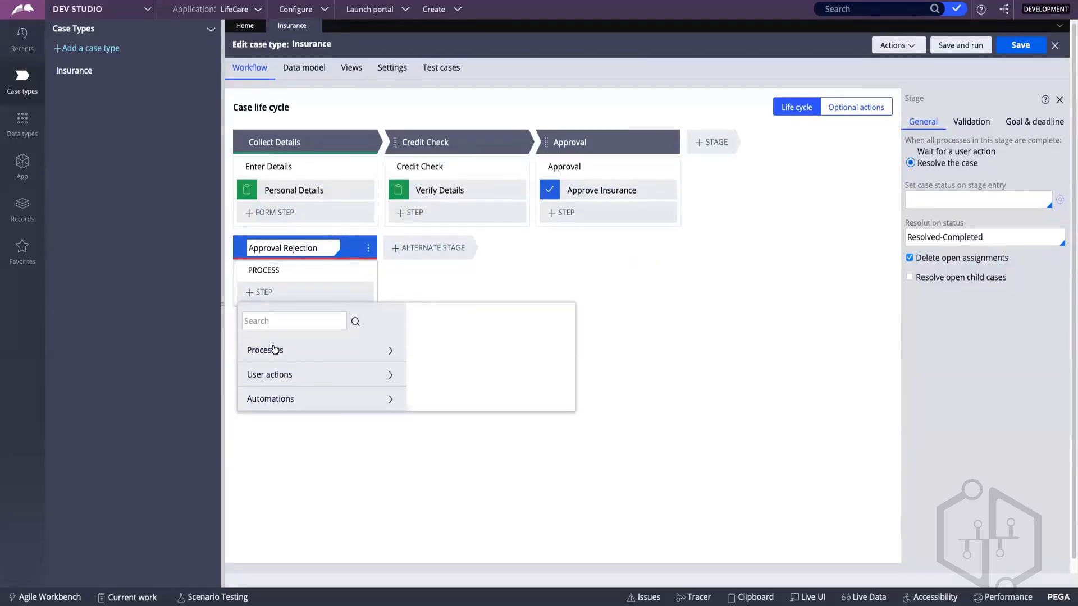
pyautogui.click(278, 399)
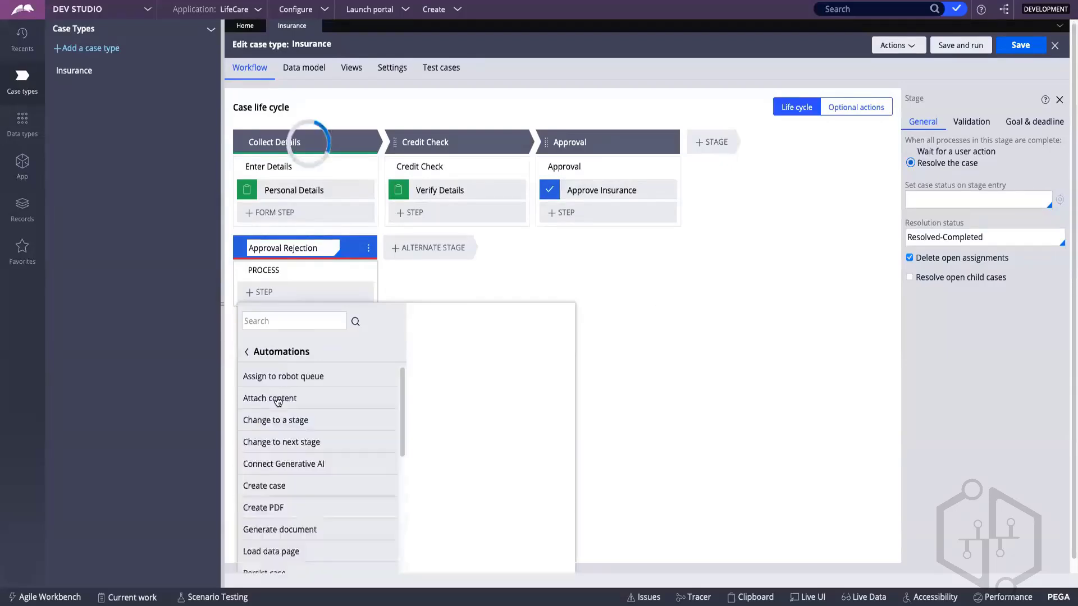
pyautogui.scroll(-1, 290, 396)
pyautogui.scroll(-3, 290, 397)
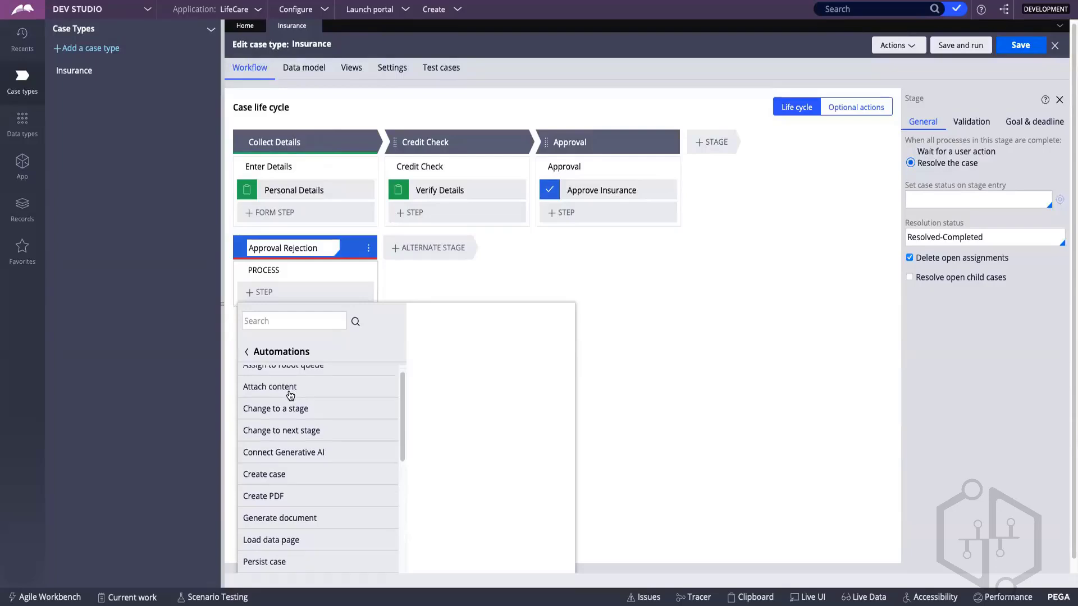
pyautogui.scroll(-5, 290, 399)
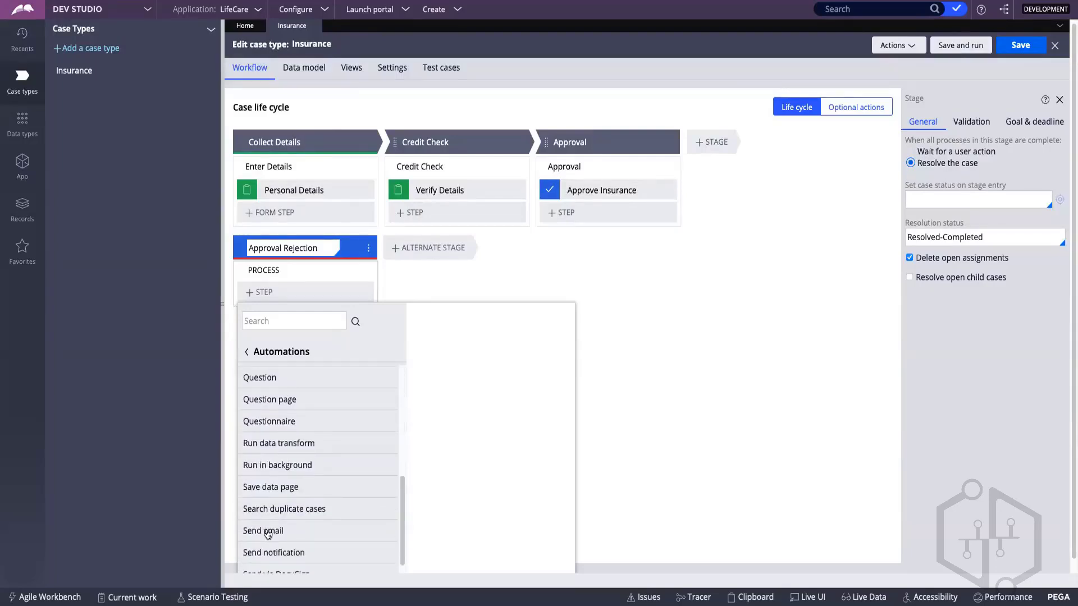
pyautogui.click(268, 532)
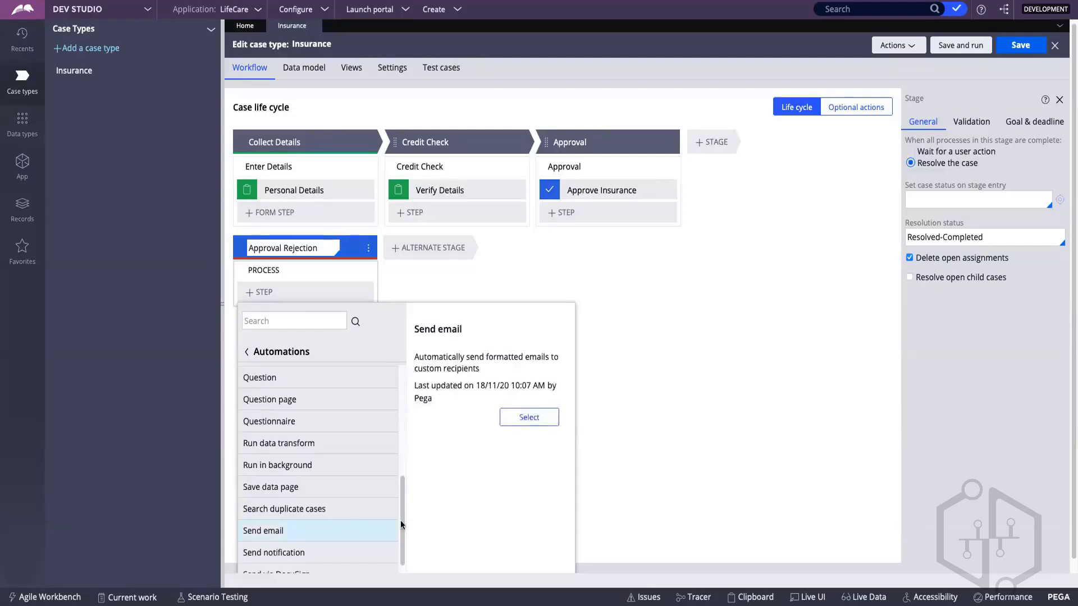
pyautogui.click(516, 419)
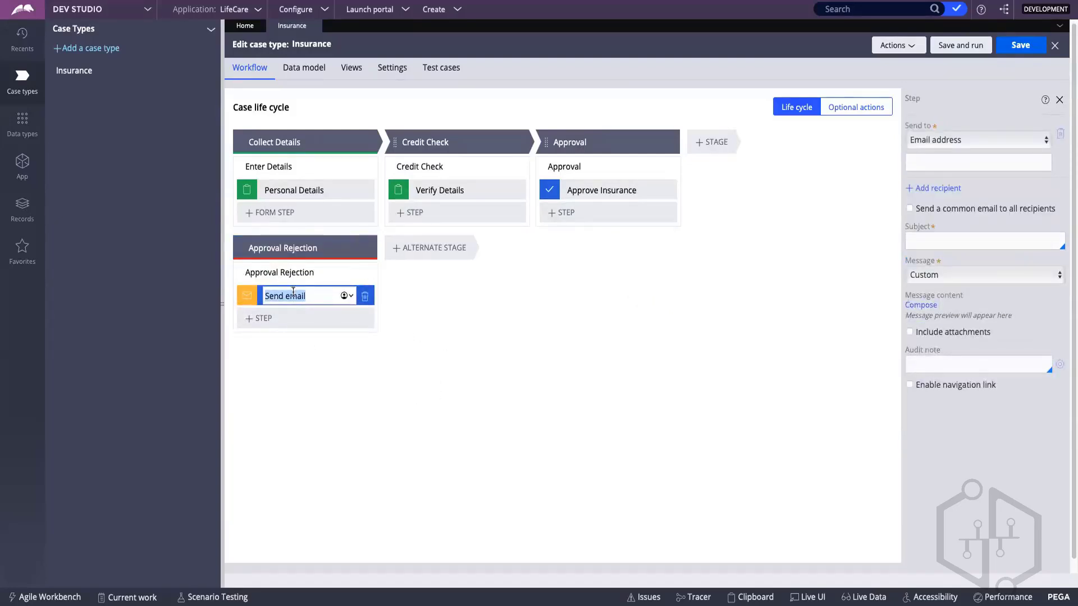
# Step: Name the new Send email step Rejection Email
pyautogui.write('Rejection EMai')
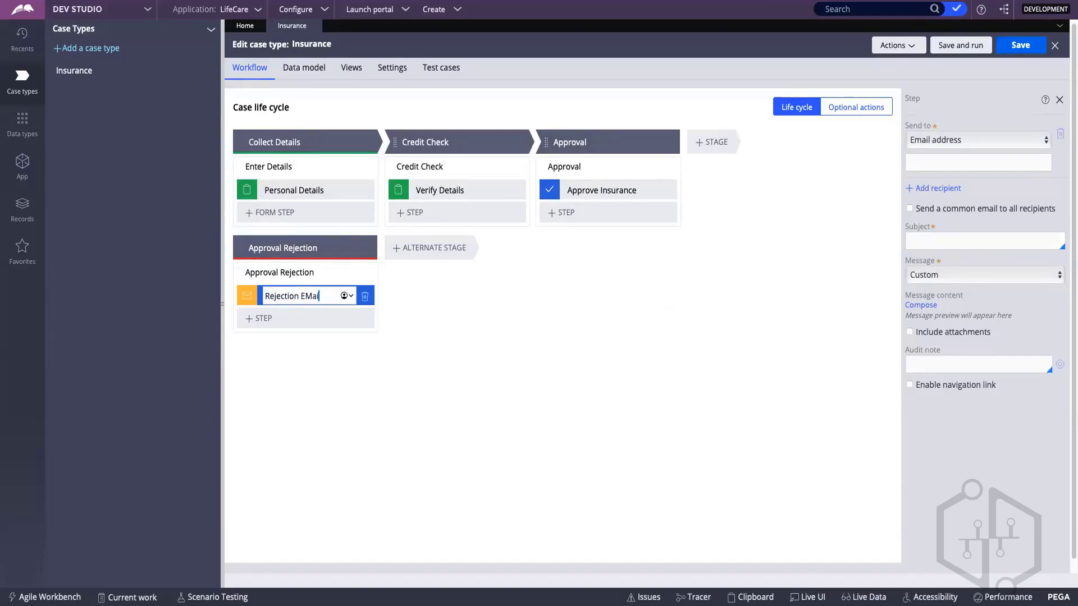
pyautogui.press('BackSpace')
pyautogui.write('mail')
pyautogui.press('Return')
# Step: Rename the Approval Rejection stage's process as Rejected and save the Insurance case type
pyautogui.click(283, 272)
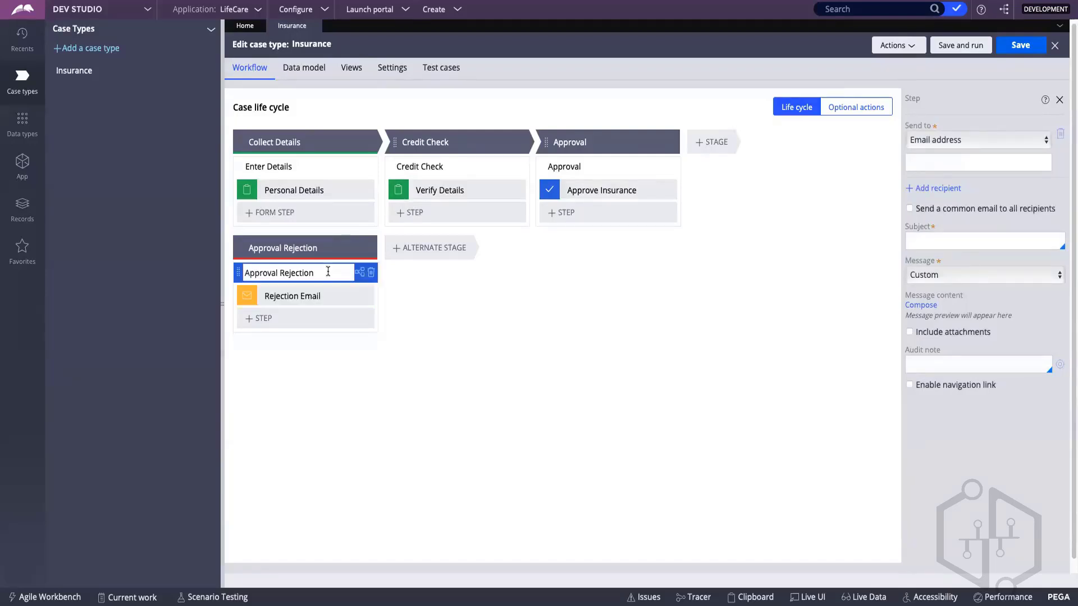
pyautogui.hotkey('ctrl', 'a')
pyautogui.press('BackSpace')
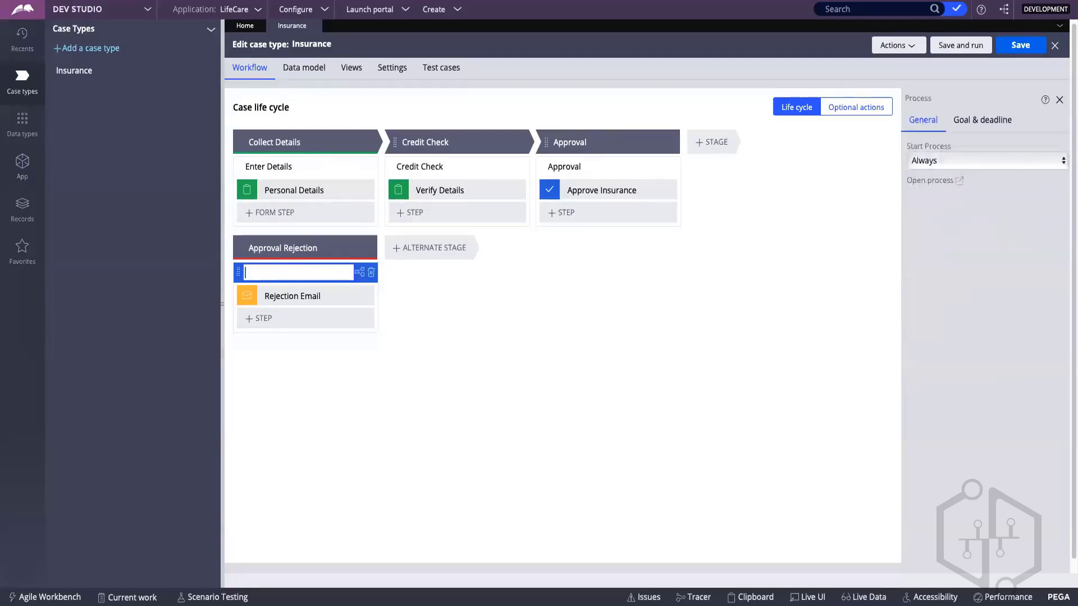
pyautogui.write('Rejected')
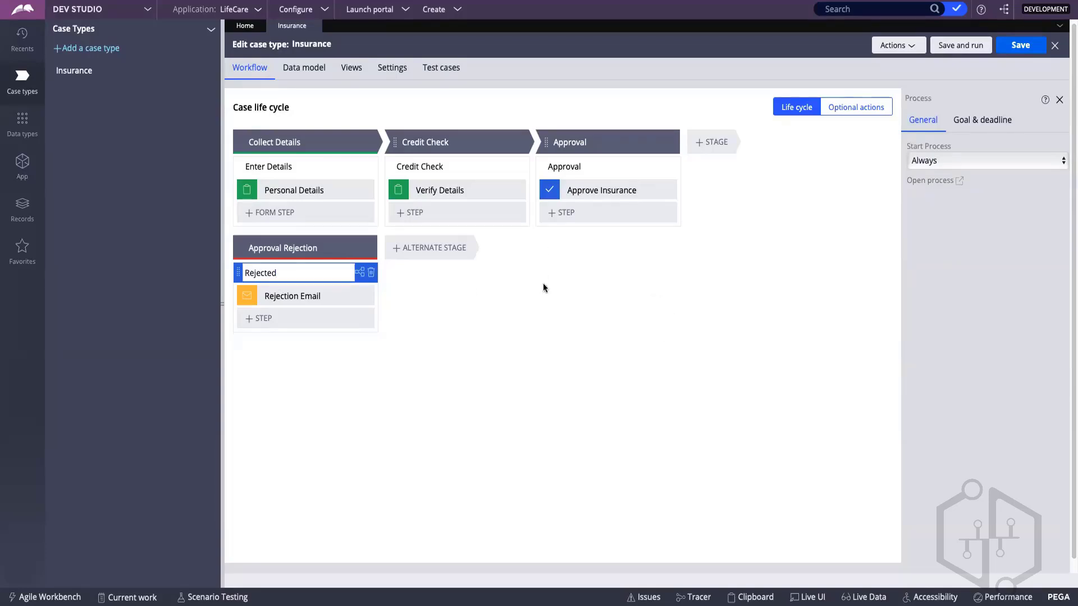
pyautogui.click(1014, 45)
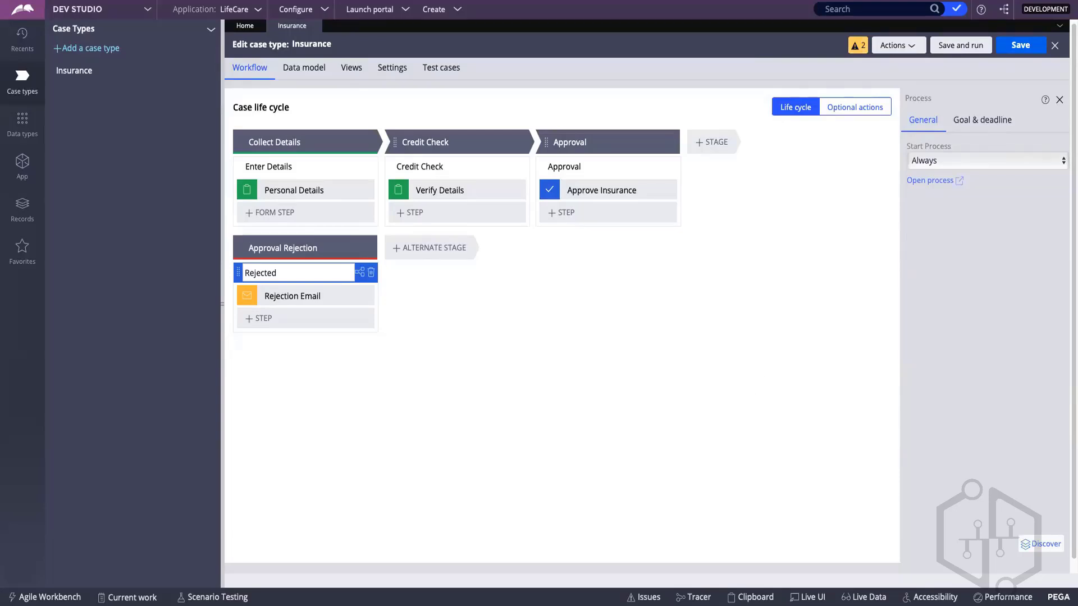
# Step: Switch to the CSA : Day 2 whiteboard in FigJam and compare its flow chart with the Insurance case life cycle
pyautogui.press('super+Tab')
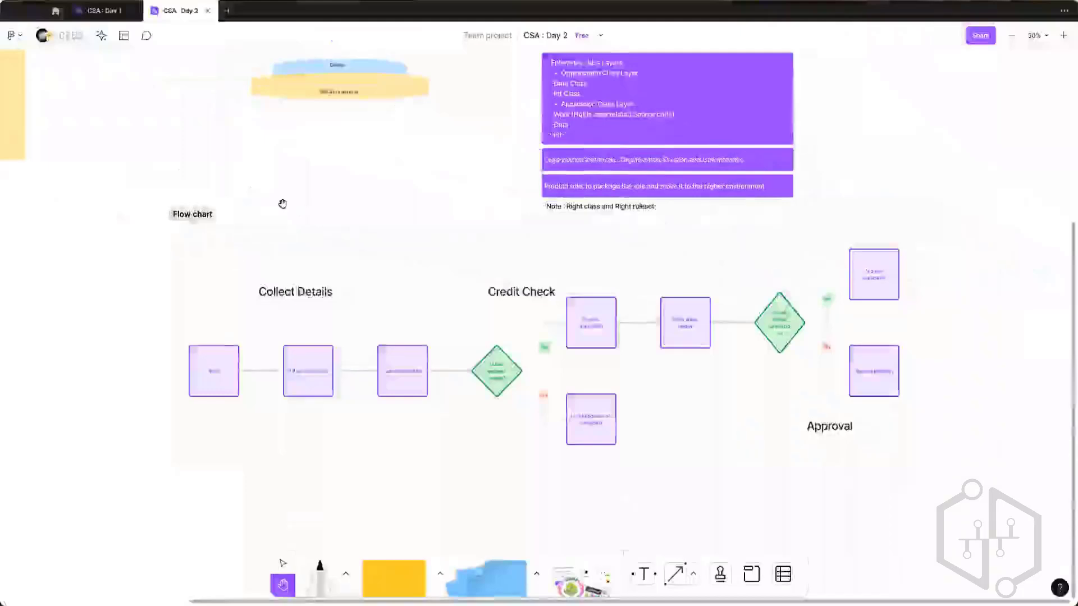
pyautogui.moveTo(188, 331); pyautogui.dragTo(157, 306)
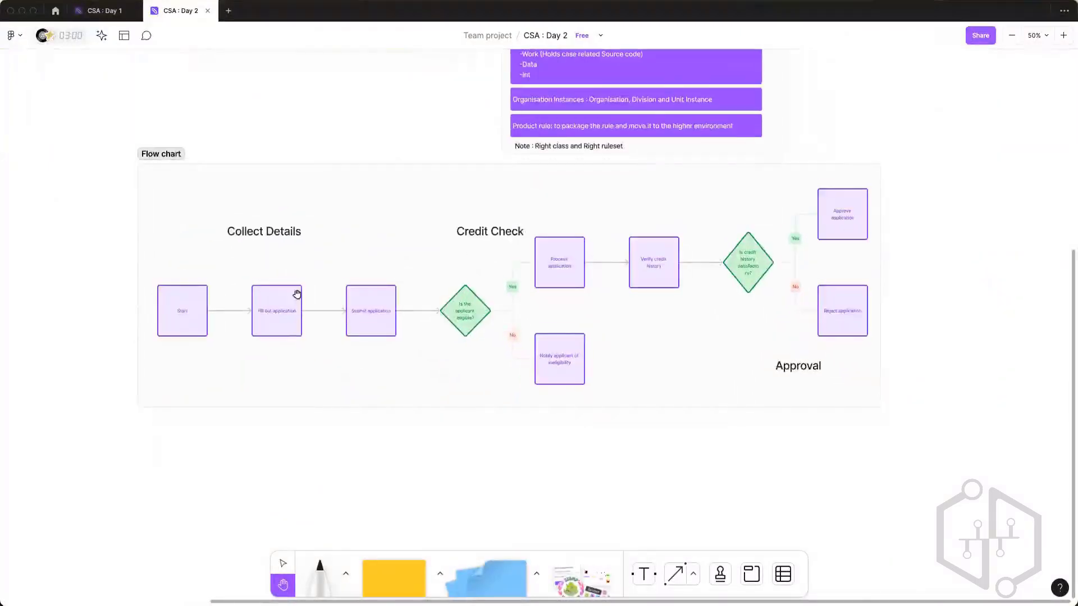
pyautogui.moveTo(297, 293); pyautogui.dragTo(292, 289)
pyautogui.press('super+Tab')
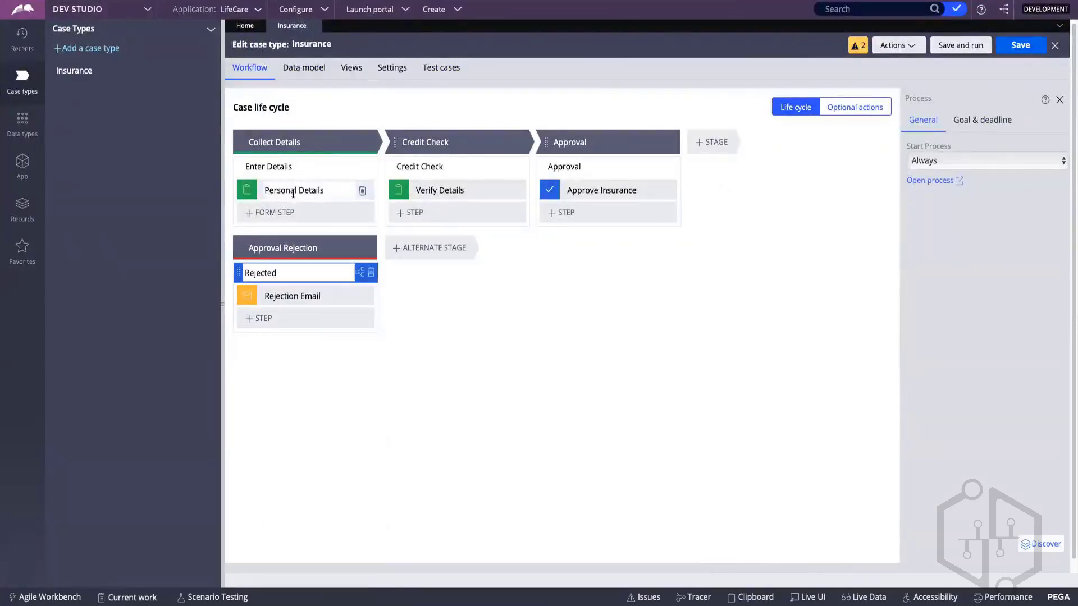
pyautogui.hotkey('ctrl', 'Left')
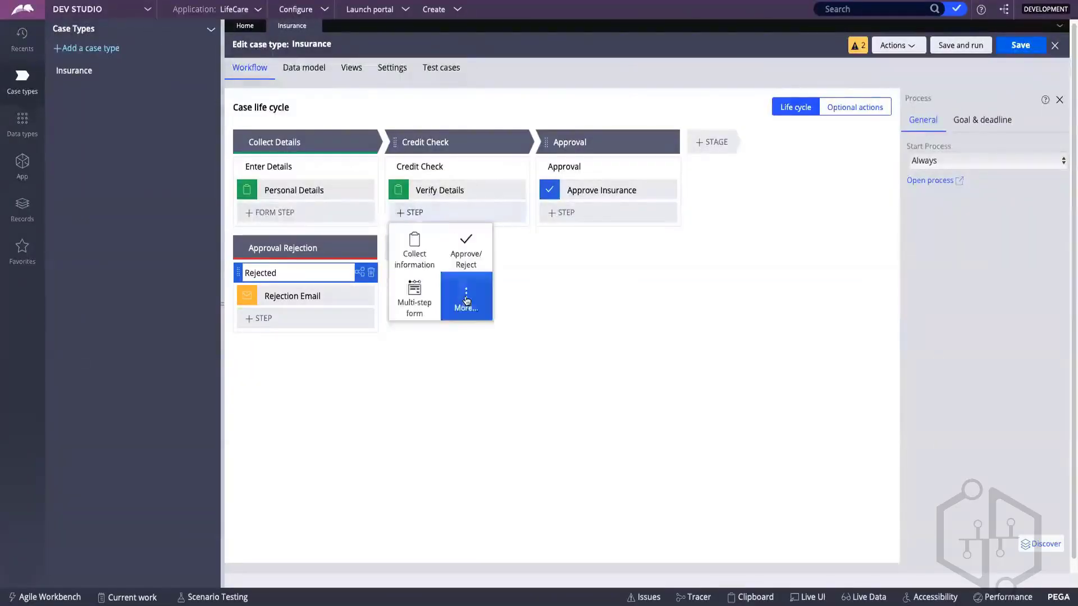
# Step: Examine the processes and automations available for a new step in the Credit Check process, without adding one
pyautogui.click(464, 298)
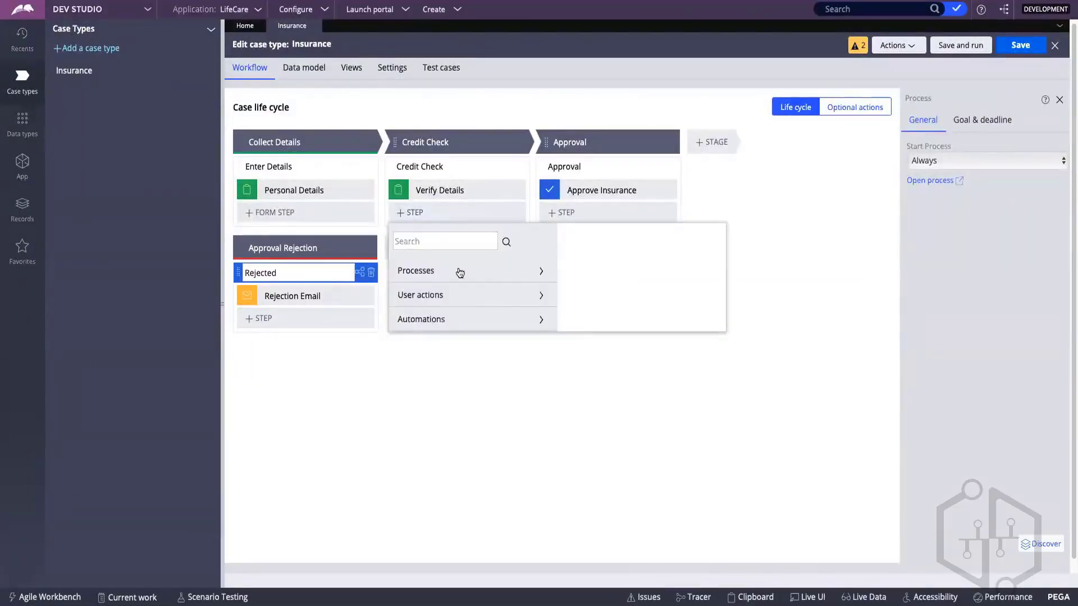
pyautogui.click(537, 272)
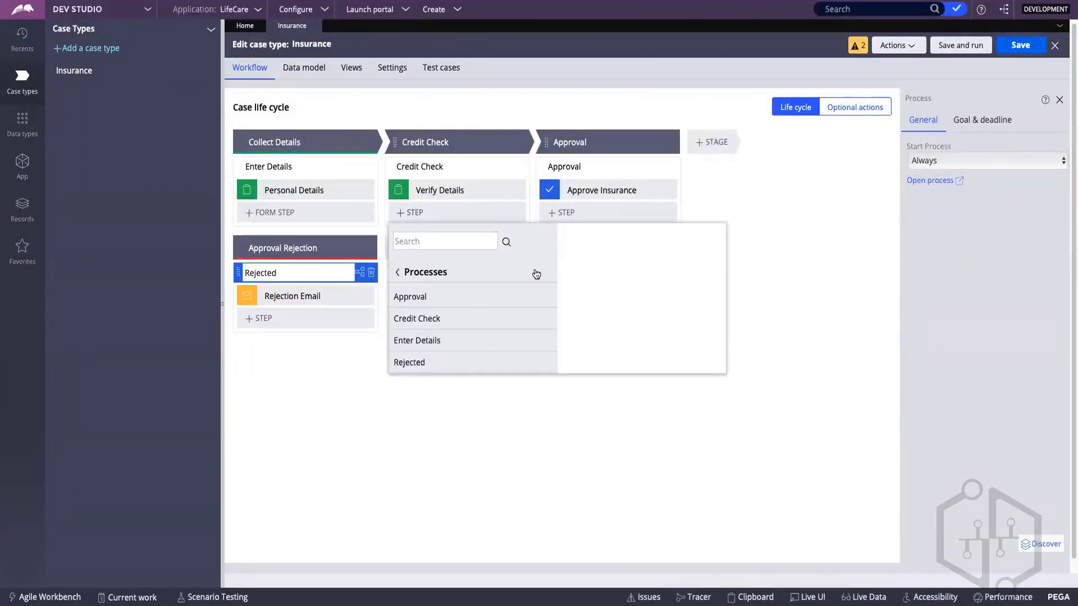
pyautogui.click(401, 275)
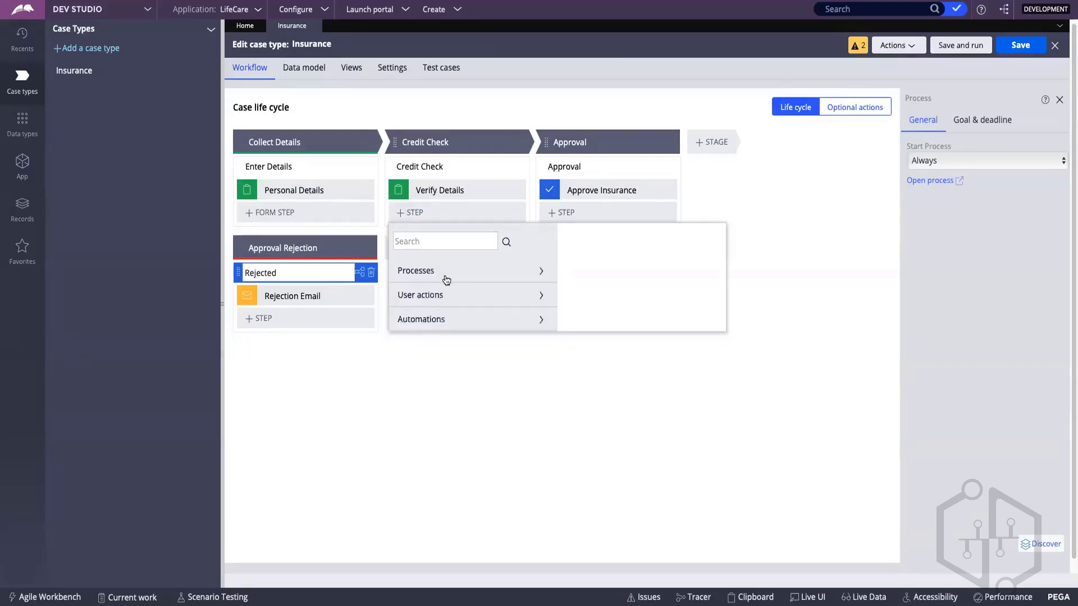
pyautogui.click(423, 319)
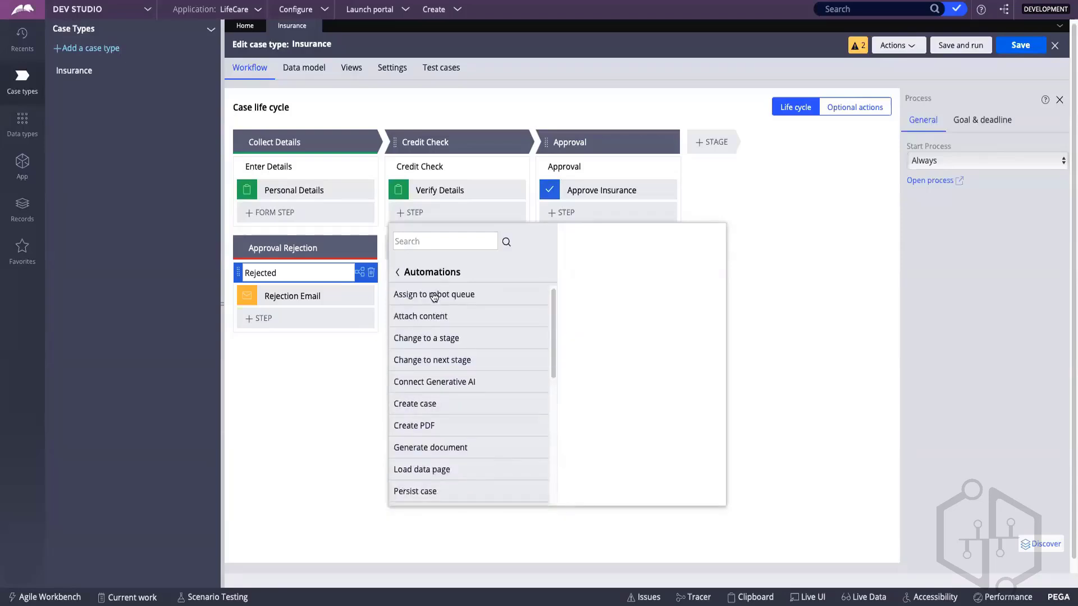
pyautogui.scroll(-2, 434, 297)
pyautogui.scroll(-5, 434, 297)
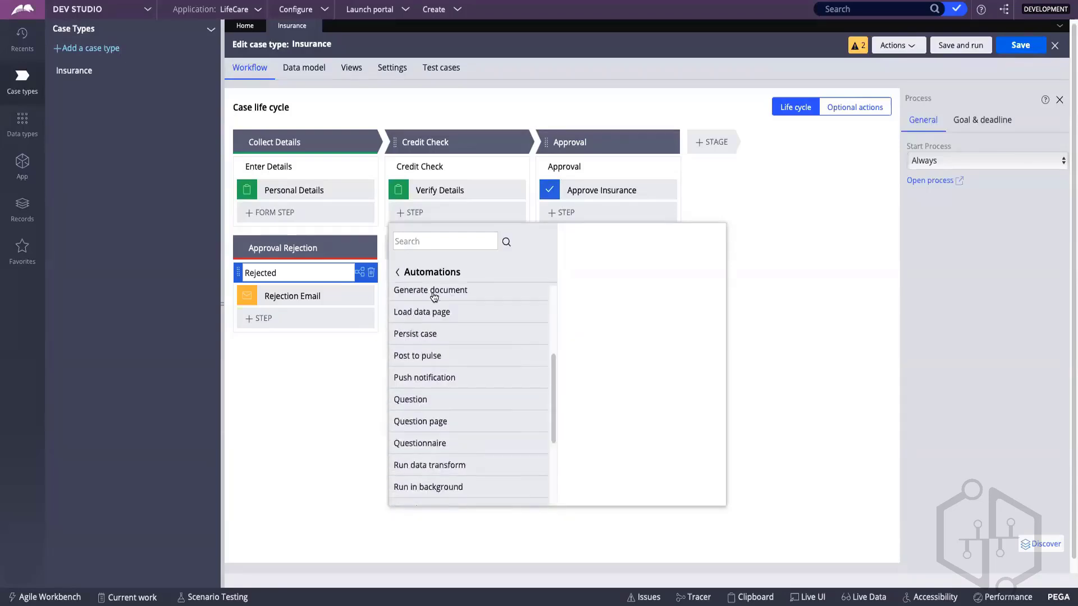
pyautogui.scroll(-1, 438, 357)
pyautogui.scroll(2, 438, 374)
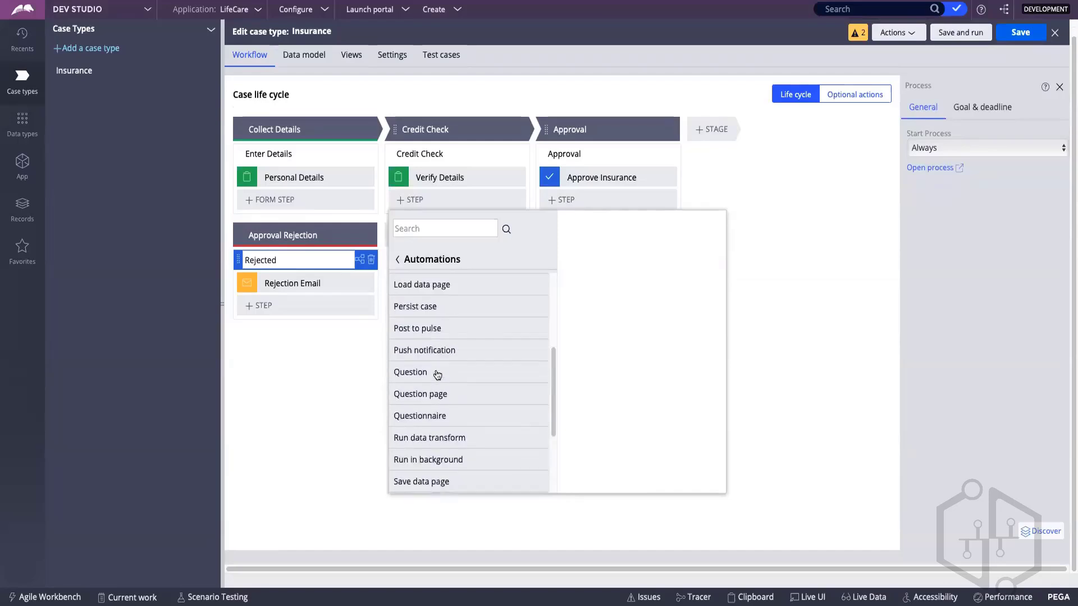
pyautogui.scroll(5, 437, 375)
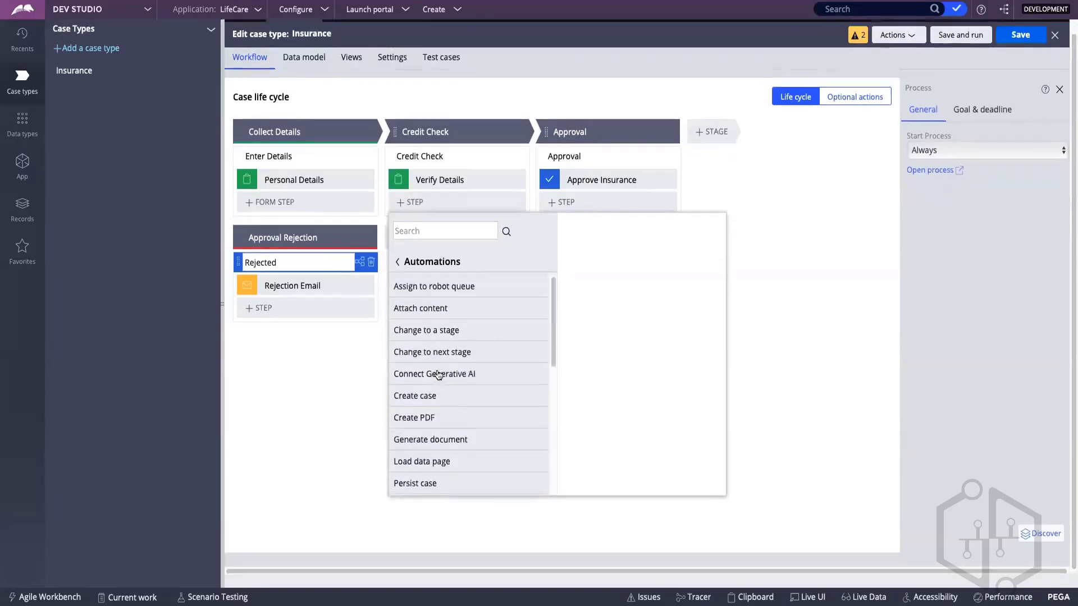
pyautogui.click(355, 361)
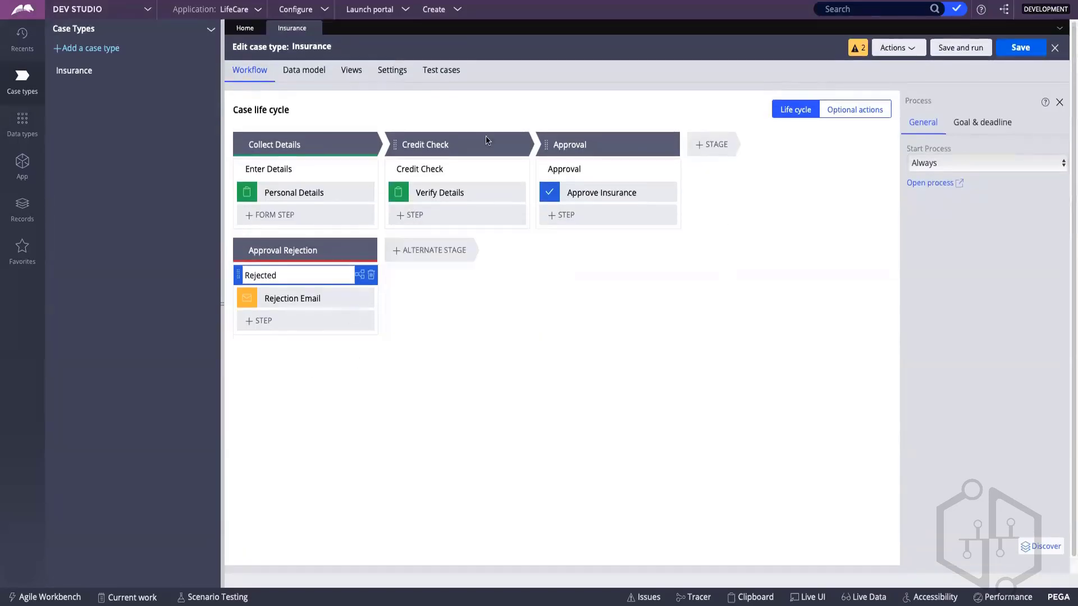
# Step: Select the Credit Check process and save the Insurance case type
pyautogui.click(506, 176)
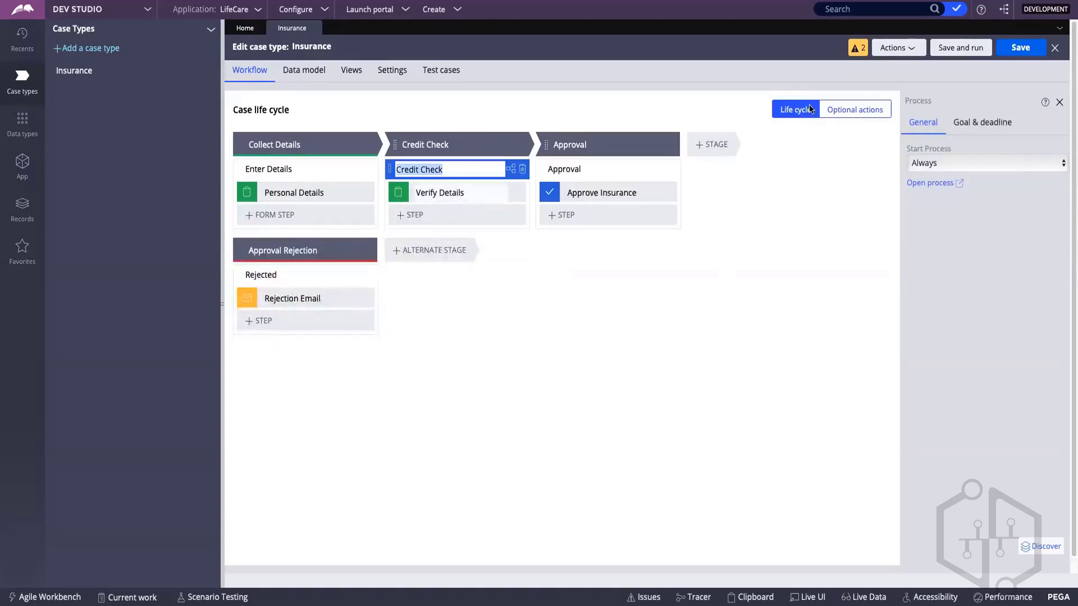
pyautogui.click(1013, 50)
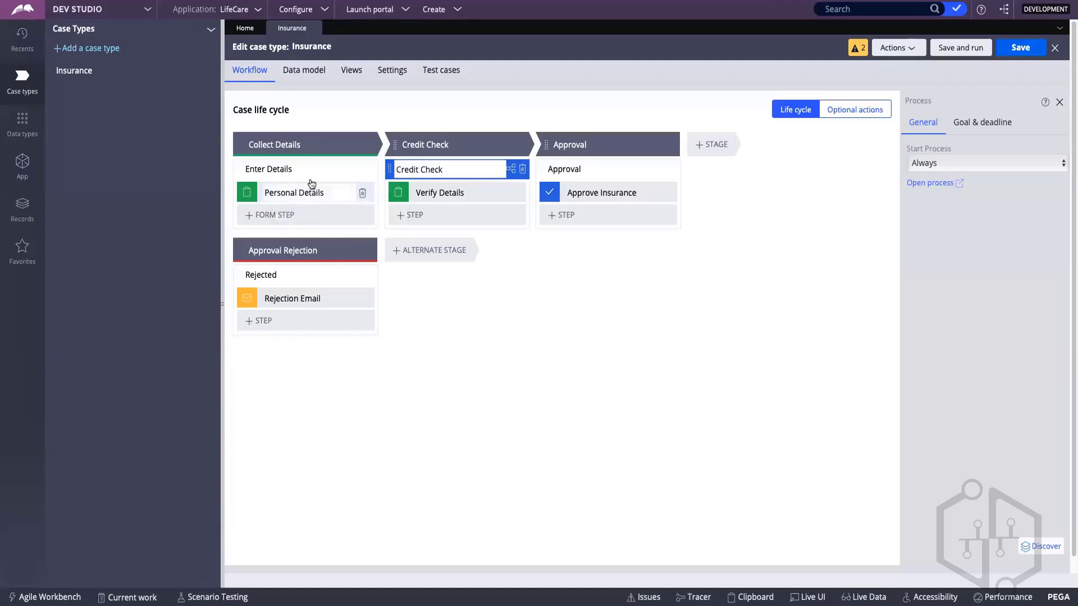
# Step: Examine the start and Personal Details shapes in the Enter Details process flow, and return to the stages and steps view
pyautogui.click(279, 169)
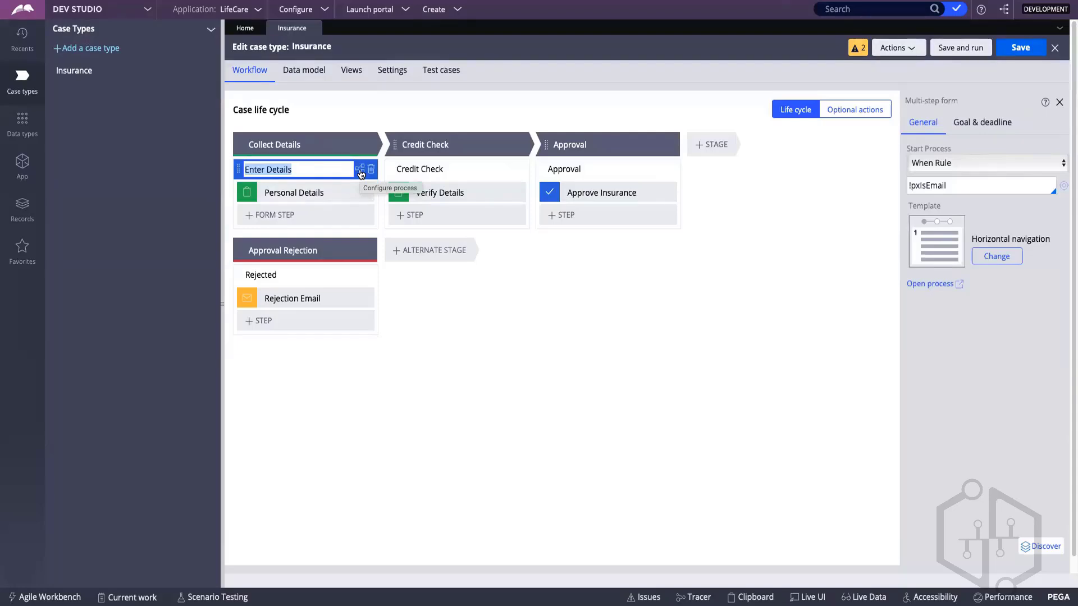
pyautogui.click(361, 171)
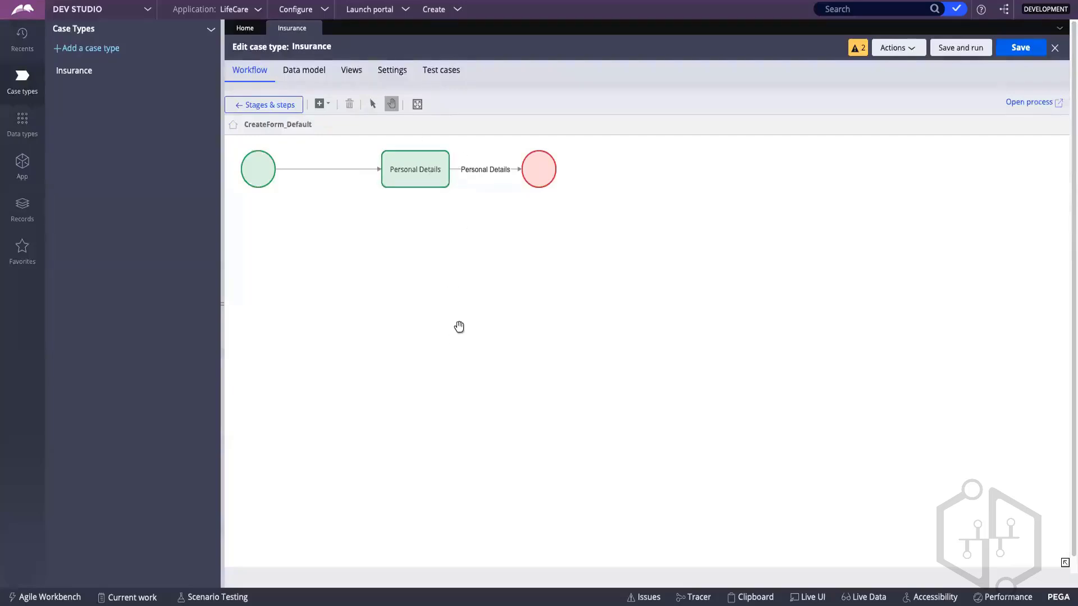
pyautogui.click(272, 170)
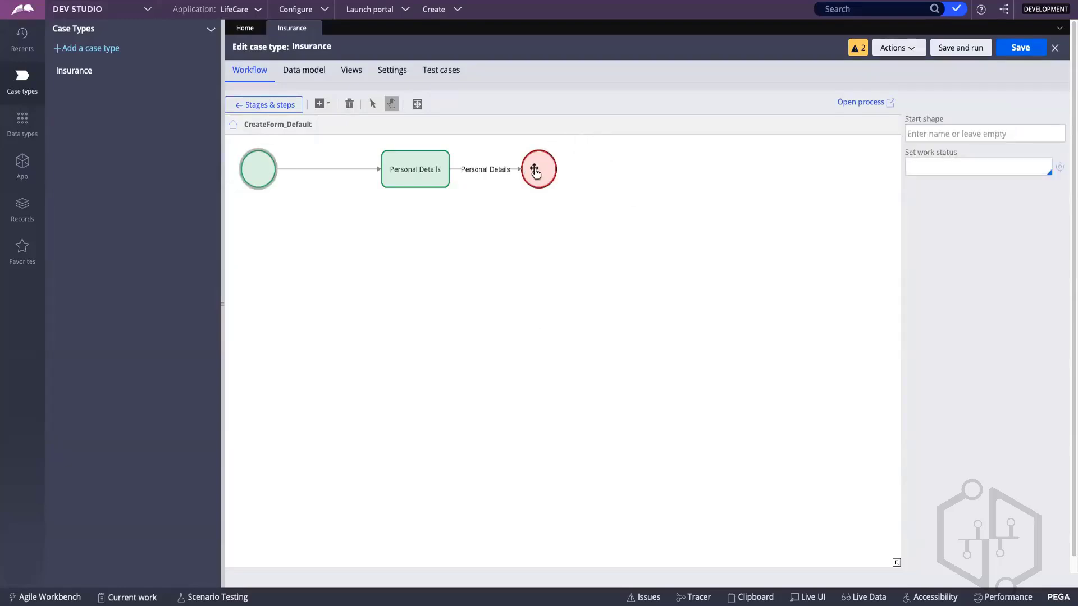
pyautogui.click(406, 172)
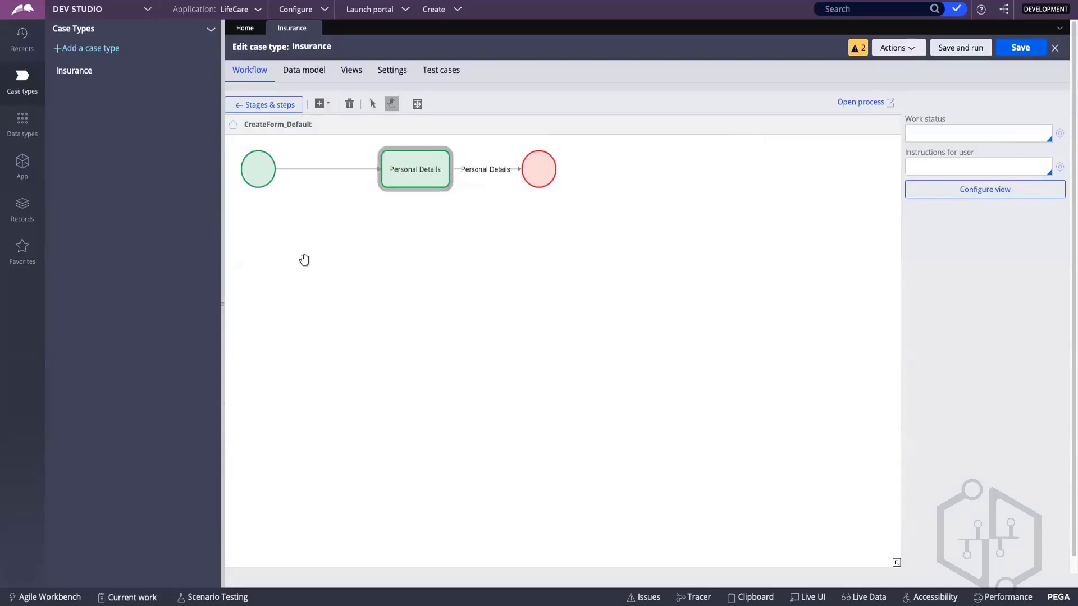
pyautogui.doubleClick(426, 169)
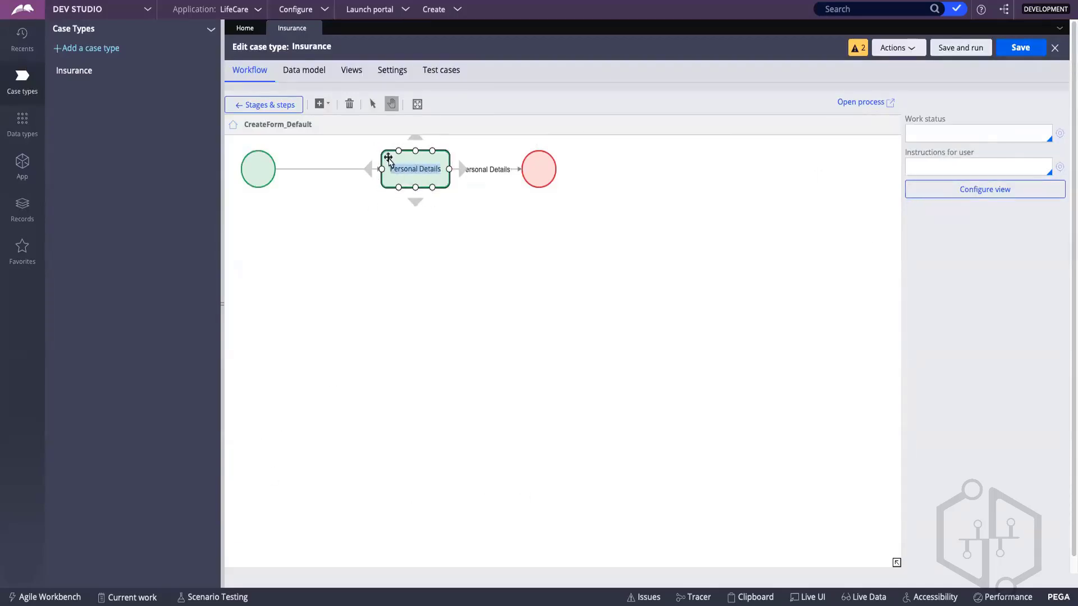
pyautogui.click(282, 112)
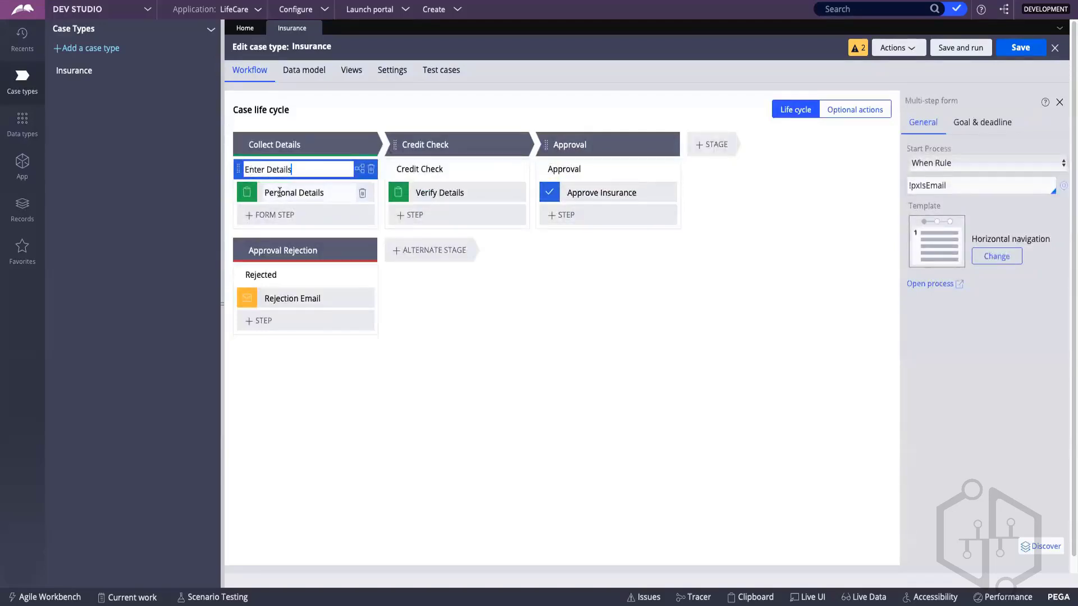
pyautogui.click(359, 170)
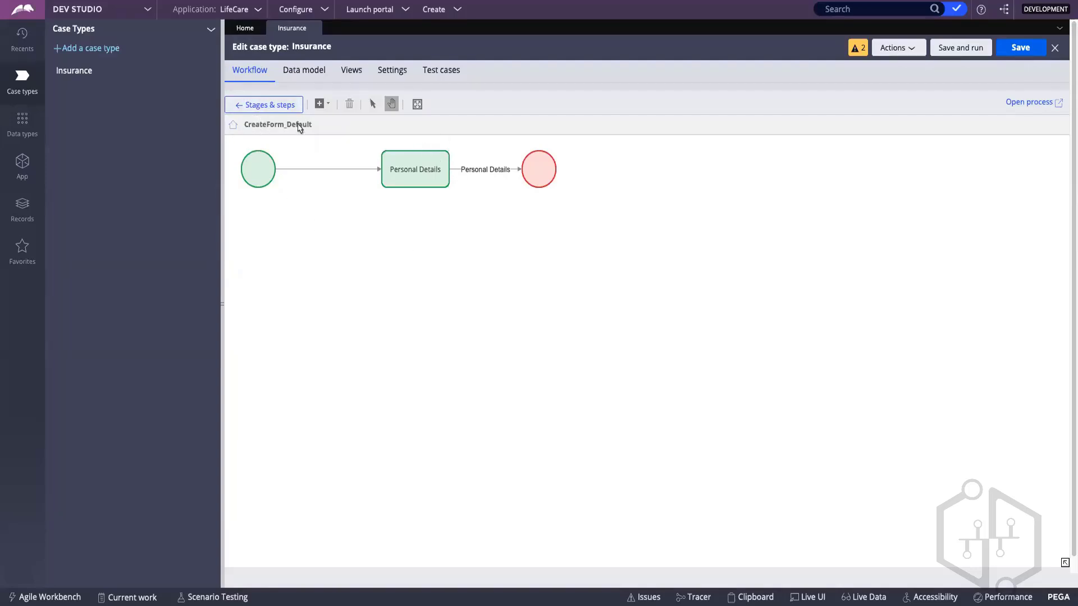
pyautogui.click(271, 104)
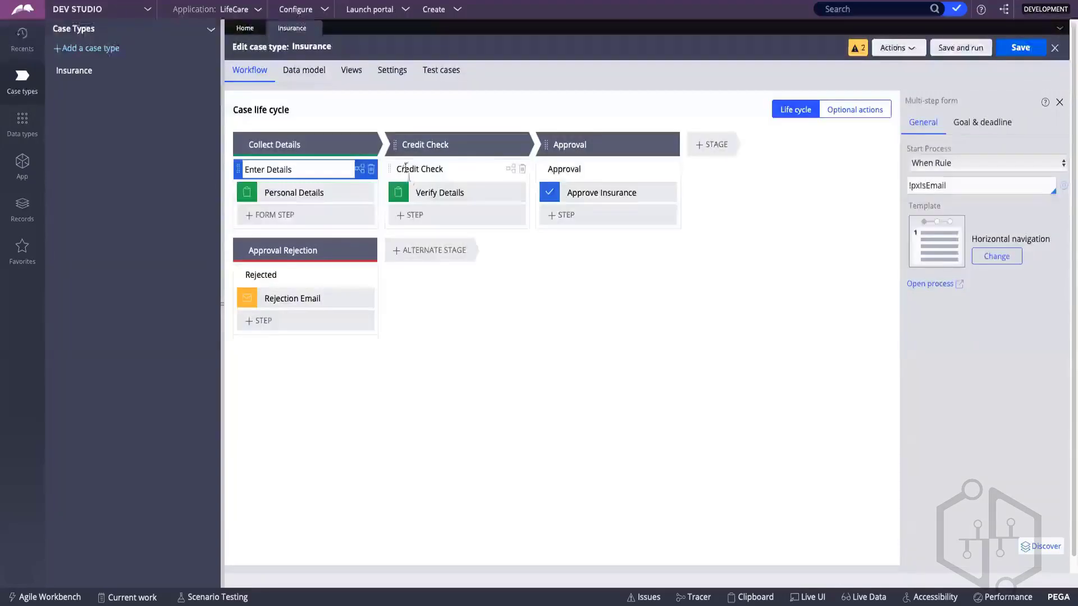
# Step: Open the Credit Check process flow and examine its start and Verify Details shapes
pyautogui.click(510, 170)
pyautogui.click(255, 162)
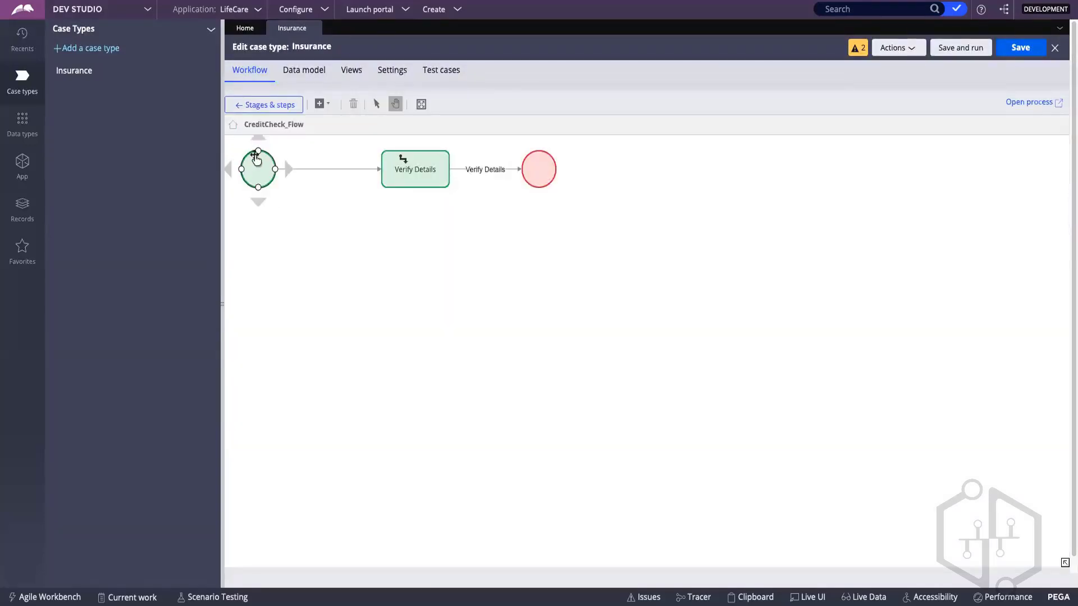
pyautogui.click(556, 211)
pyautogui.click(402, 156)
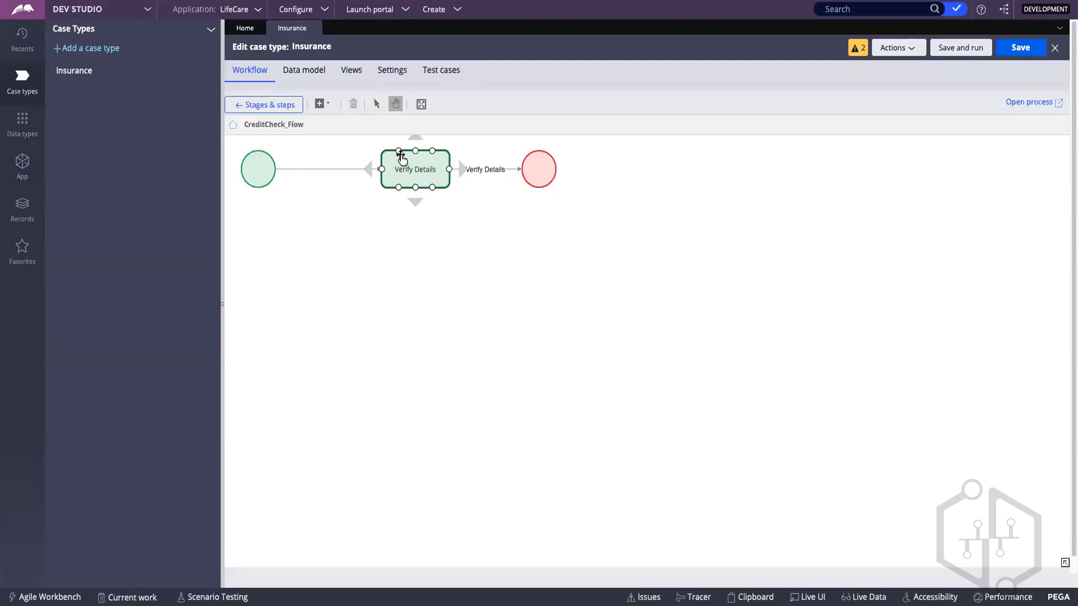
pyautogui.click(433, 233)
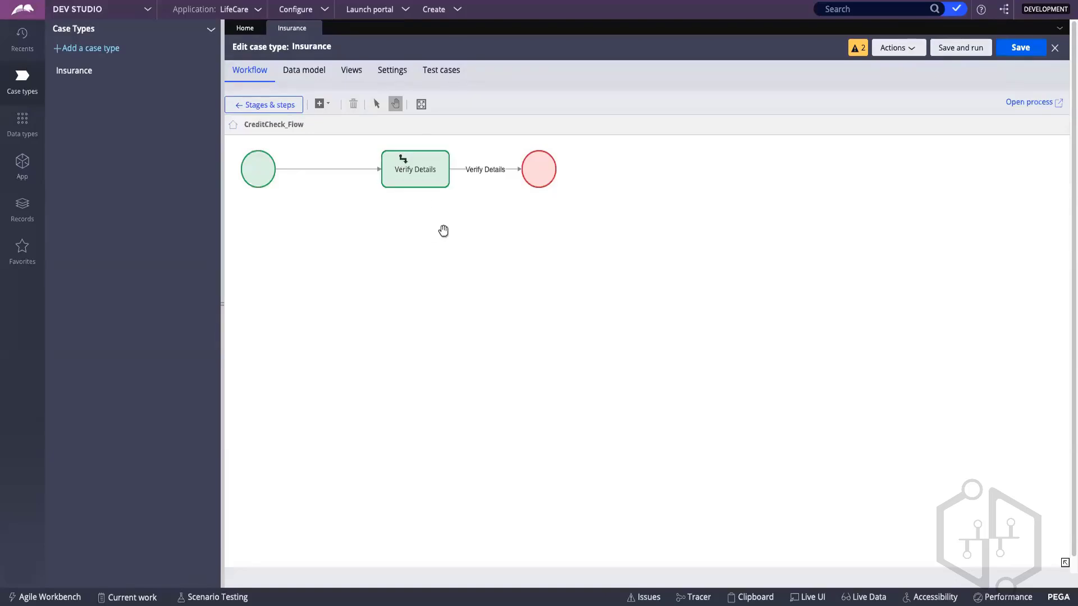
# Step: Try to add a decision shape below Verify Details in the case type's embedded flow view
pyautogui.rightClick(417, 248)
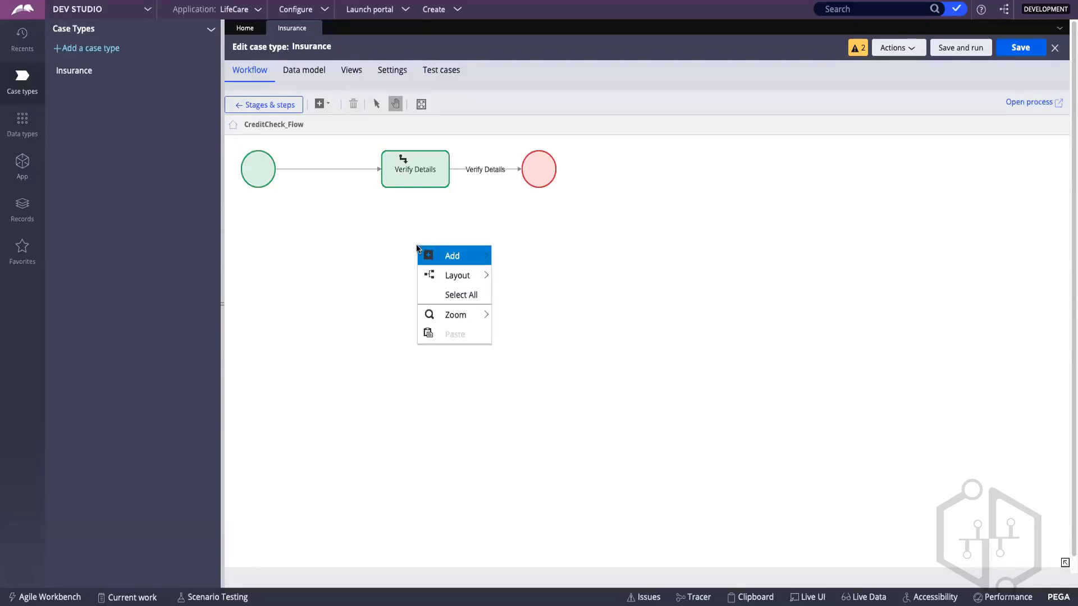
pyautogui.click(417, 248)
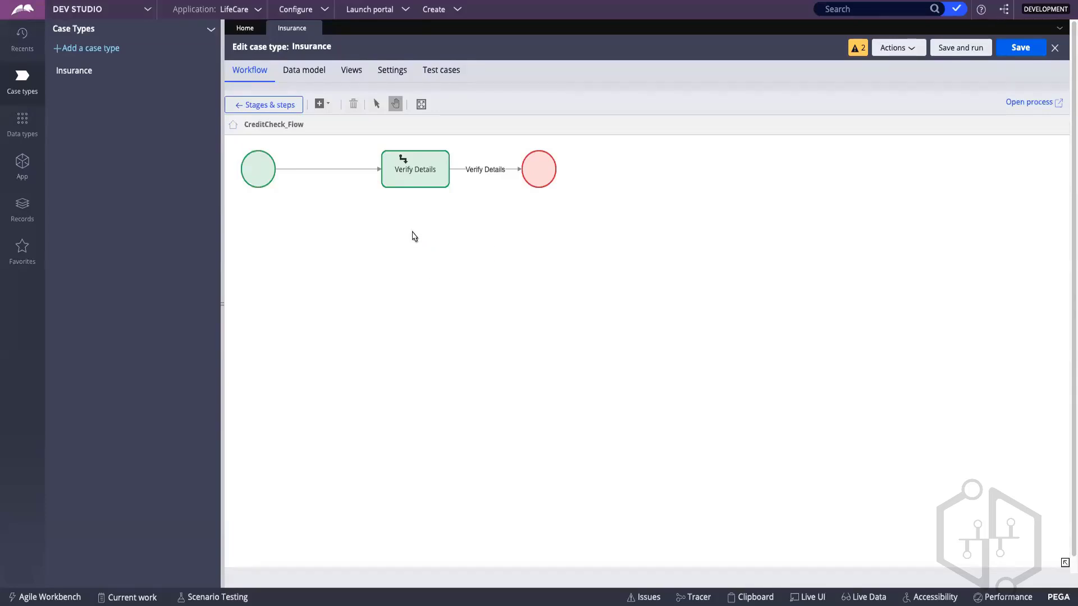
pyautogui.rightClick(412, 234)
pyautogui.moveTo(448, 235)
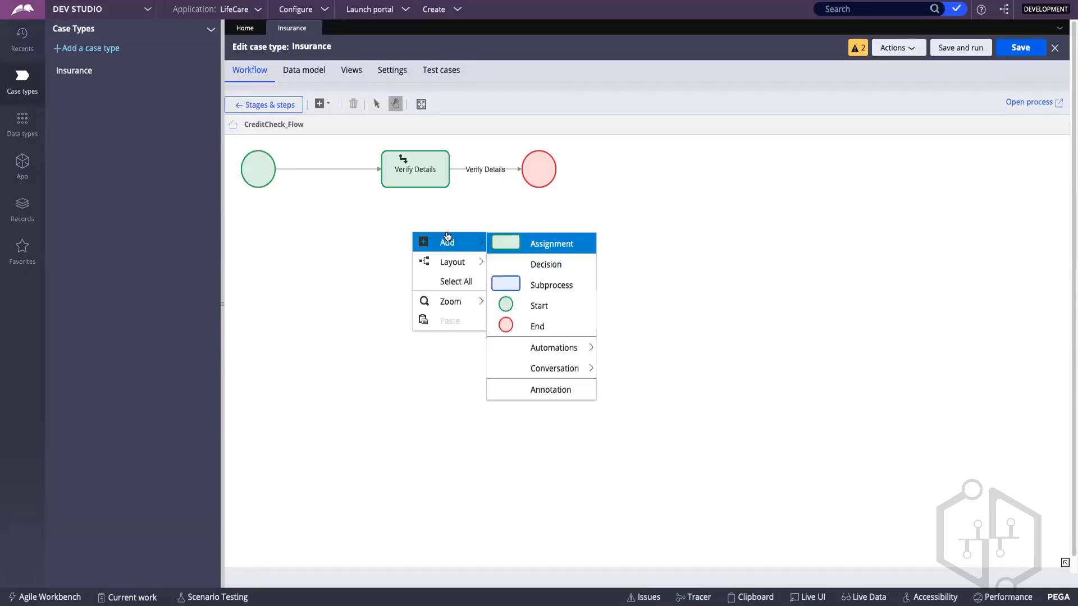
pyautogui.click(533, 265)
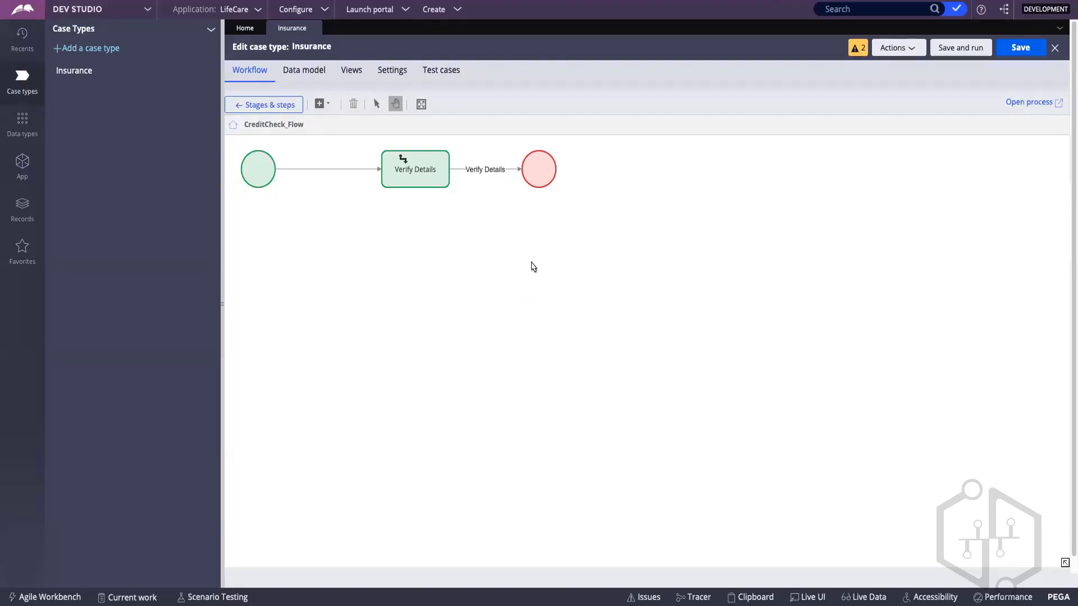
pyautogui.moveTo(439, 253); pyautogui.dragTo(413, 262)
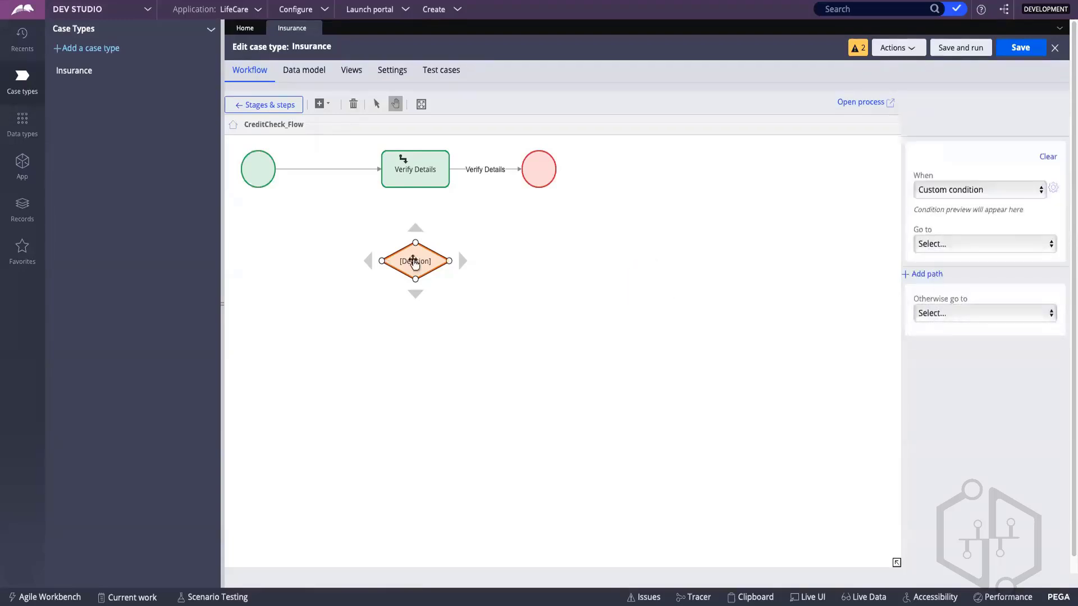
# Step: Open the full Credit Check flow record and add a decision named "Credit Check Completed?" below Verify Details
pyautogui.click(867, 103)
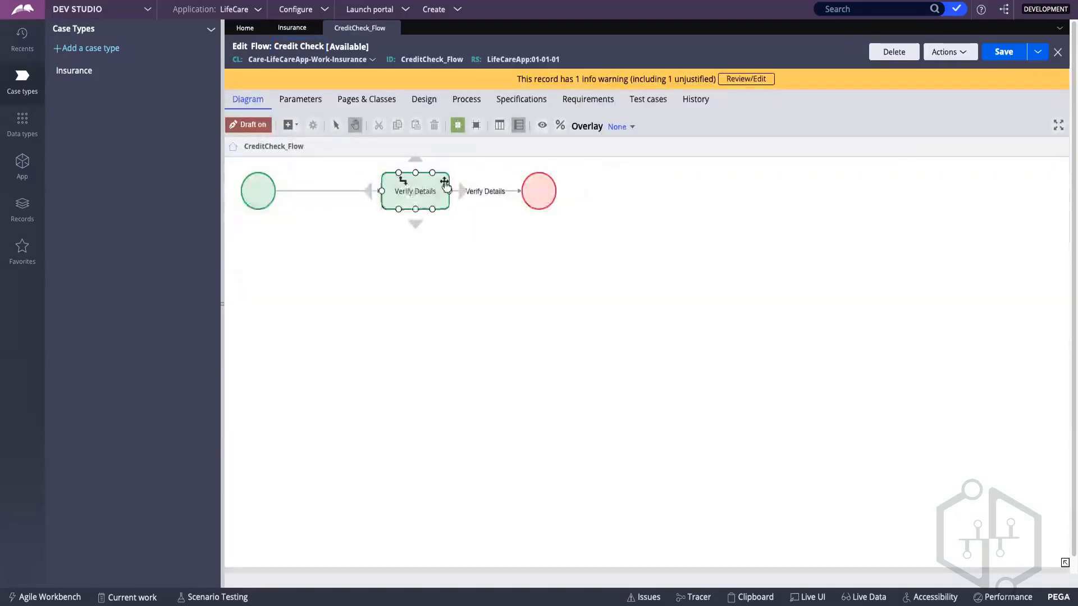
pyautogui.rightClick(394, 261)
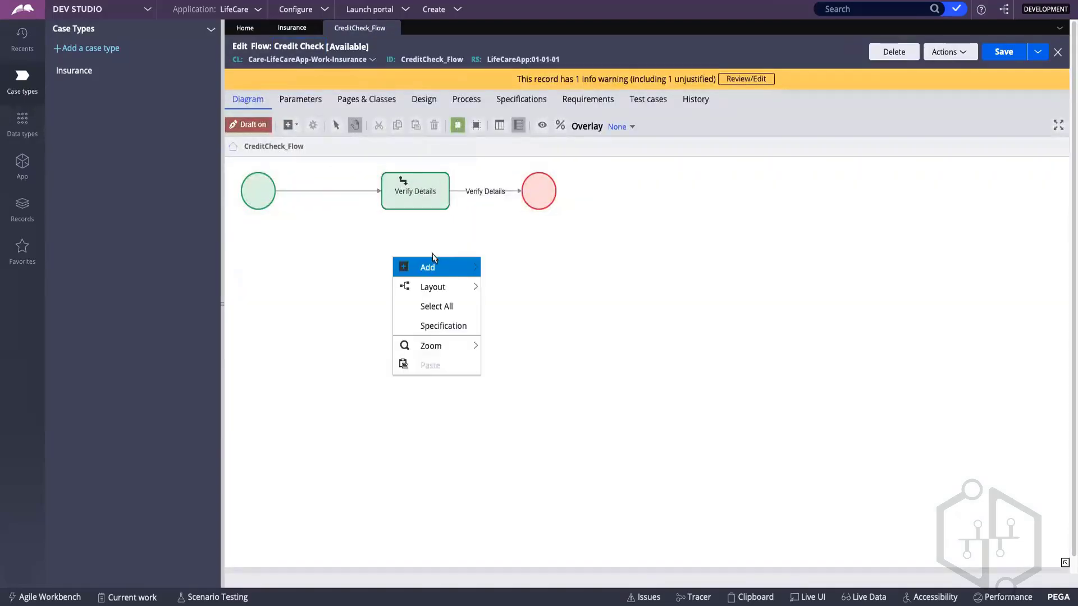
pyautogui.moveTo(427, 267)
pyautogui.click(540, 290)
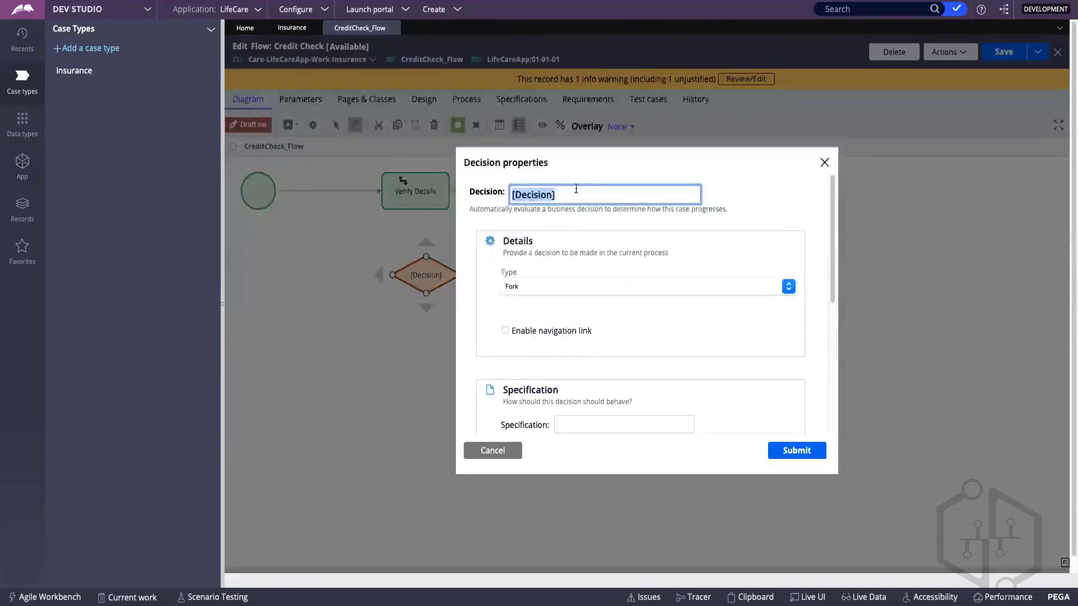
pyautogui.press('BackSpace')
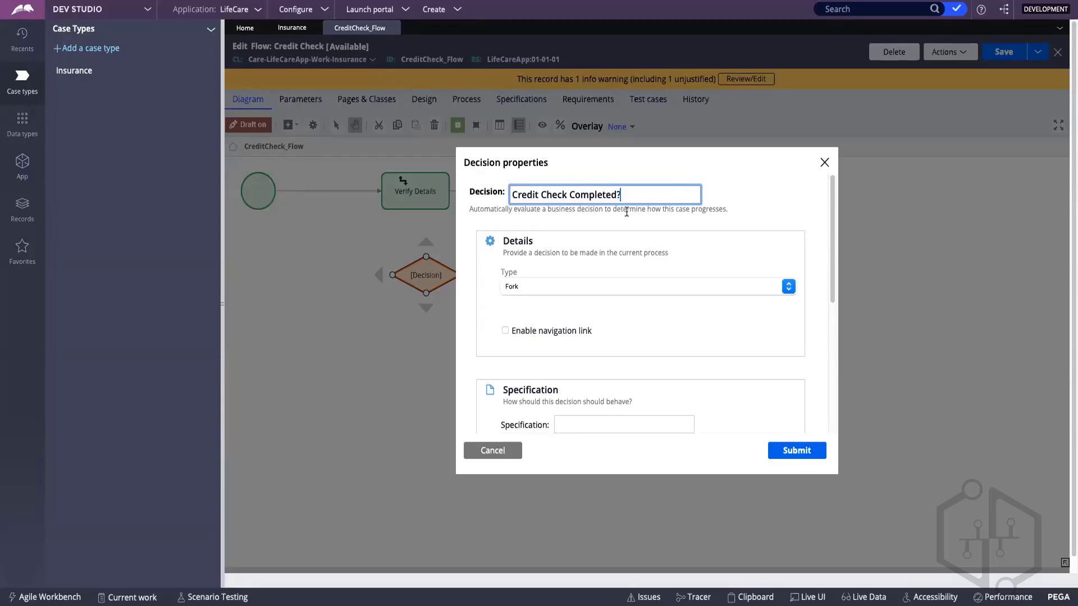
pyautogui.click(781, 451)
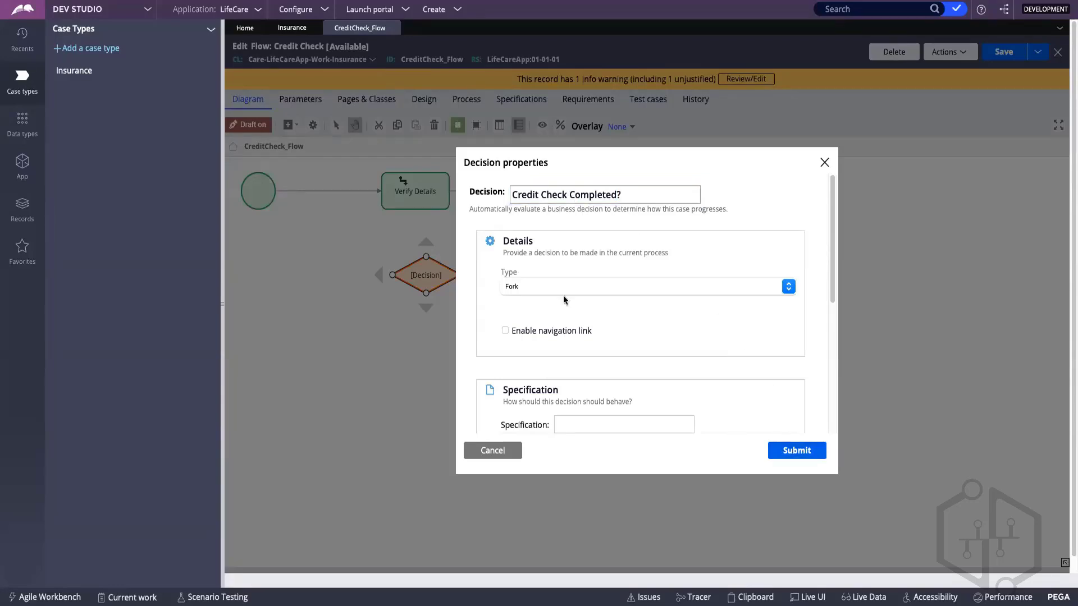
pyautogui.click(794, 450)
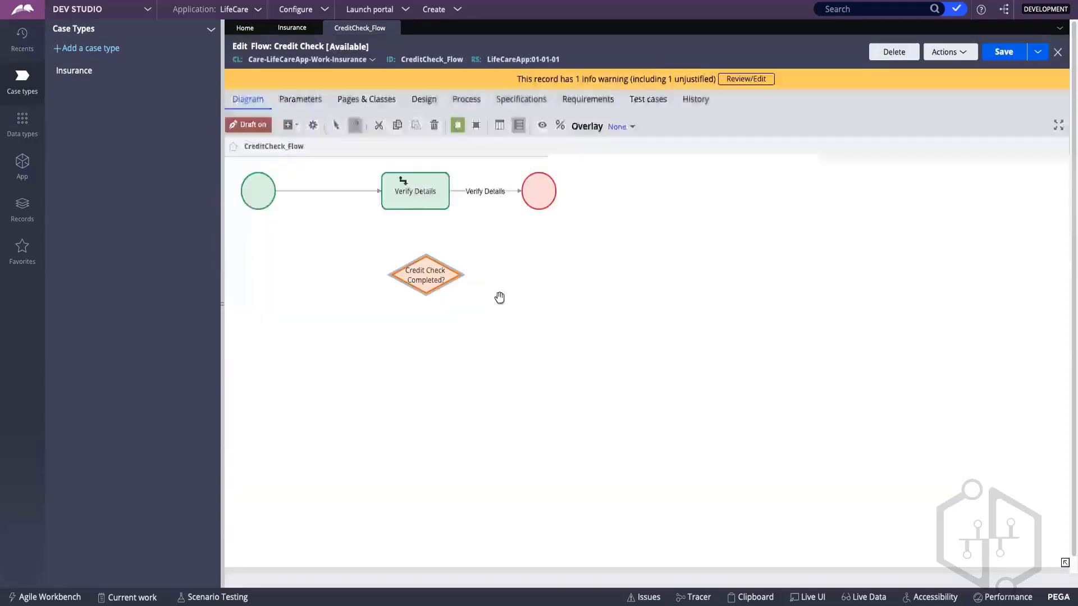
# Step: Reroute the Verify Details connector into the Credit Check Completed? decision, and place the decision in line between Verify Details and the end shape
pyautogui.click(506, 192)
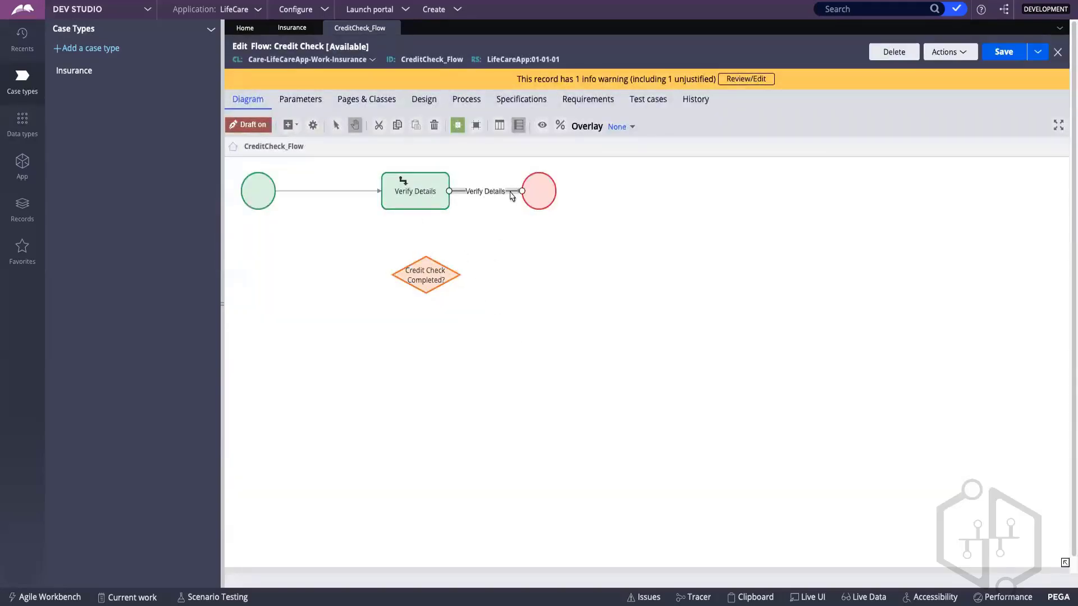
pyautogui.moveTo(522, 191); pyautogui.dragTo(447, 255)
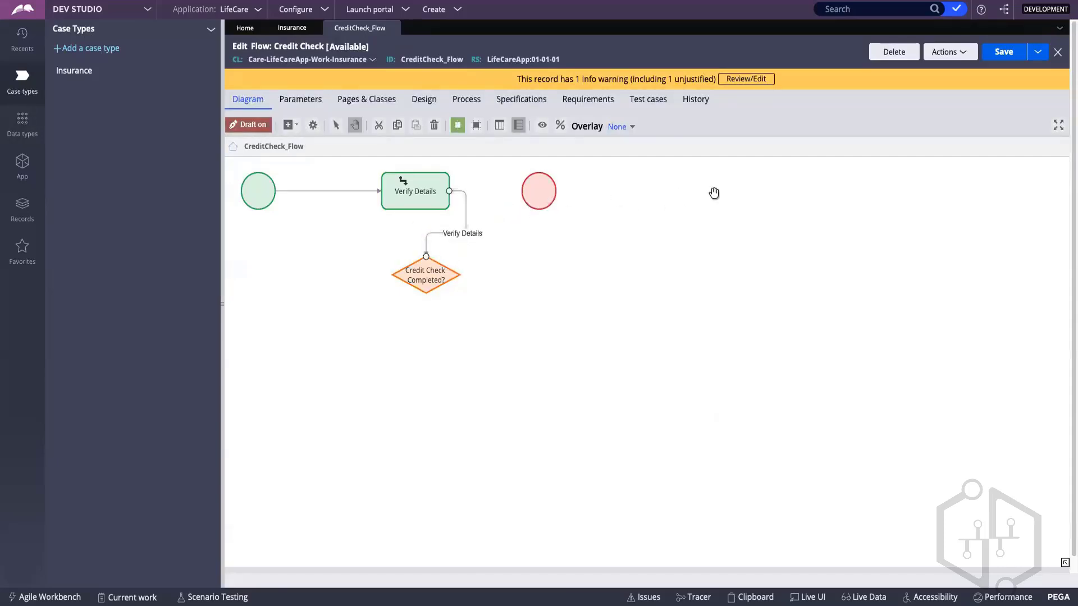
pyautogui.moveTo(534, 192); pyautogui.dragTo(704, 190)
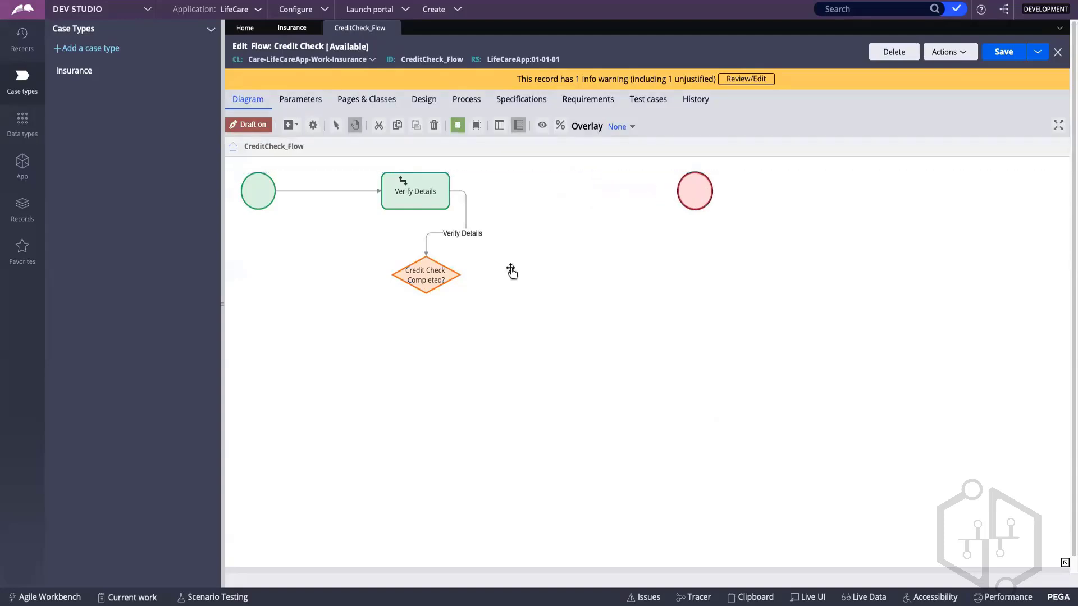
pyautogui.moveTo(419, 268); pyautogui.dragTo(546, 183)
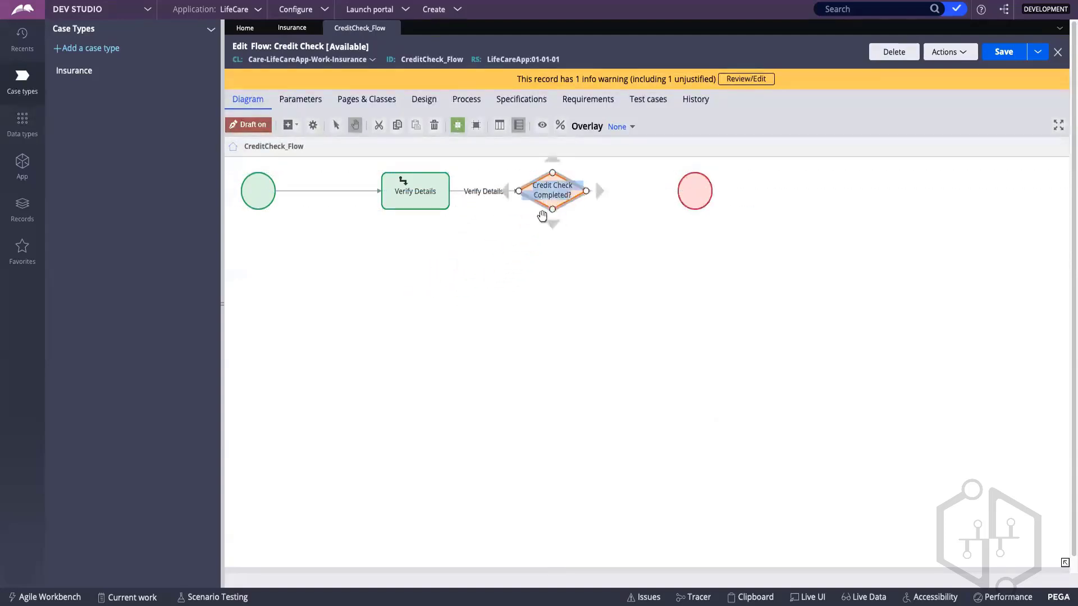
# Step: Connect the Credit Check Completed? decision to the end shape and draw a second, open-ended connector downward from the decision
pyautogui.moveTo(552, 212); pyautogui.dragTo(552, 299)
pyautogui.moveTo(587, 191); pyautogui.dragTo(691, 190)
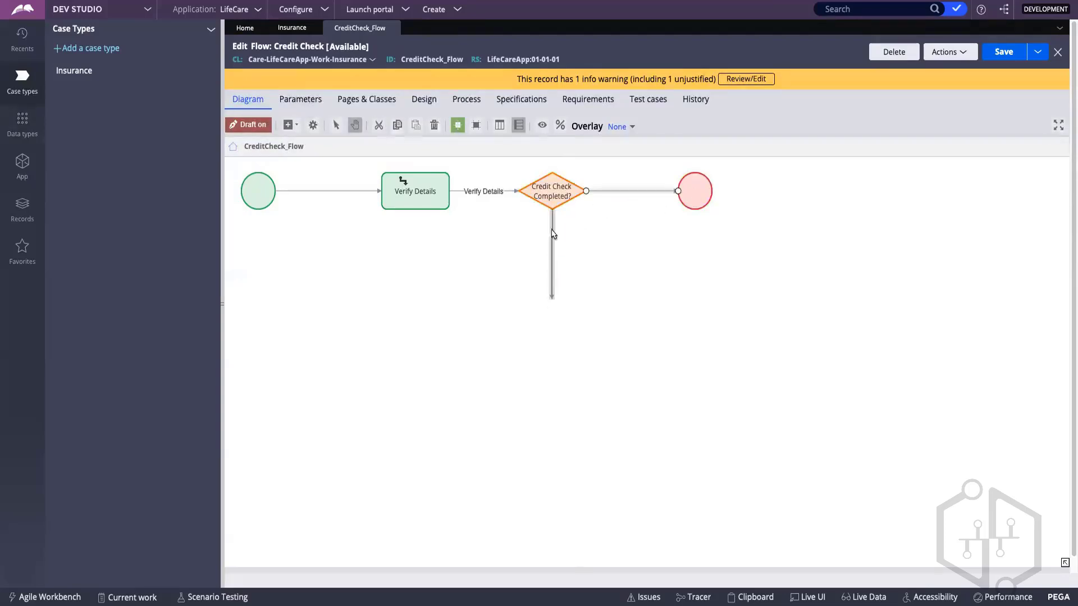
pyautogui.click(553, 302)
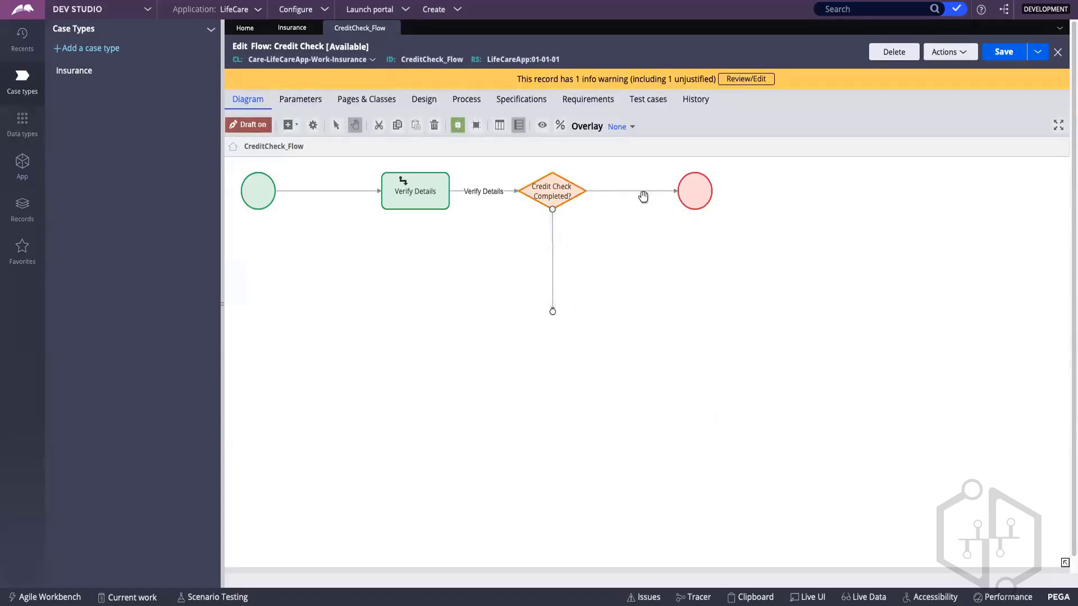
# Step: Name the connector from the decision to the end shape "Passed"
pyautogui.click(614, 192)
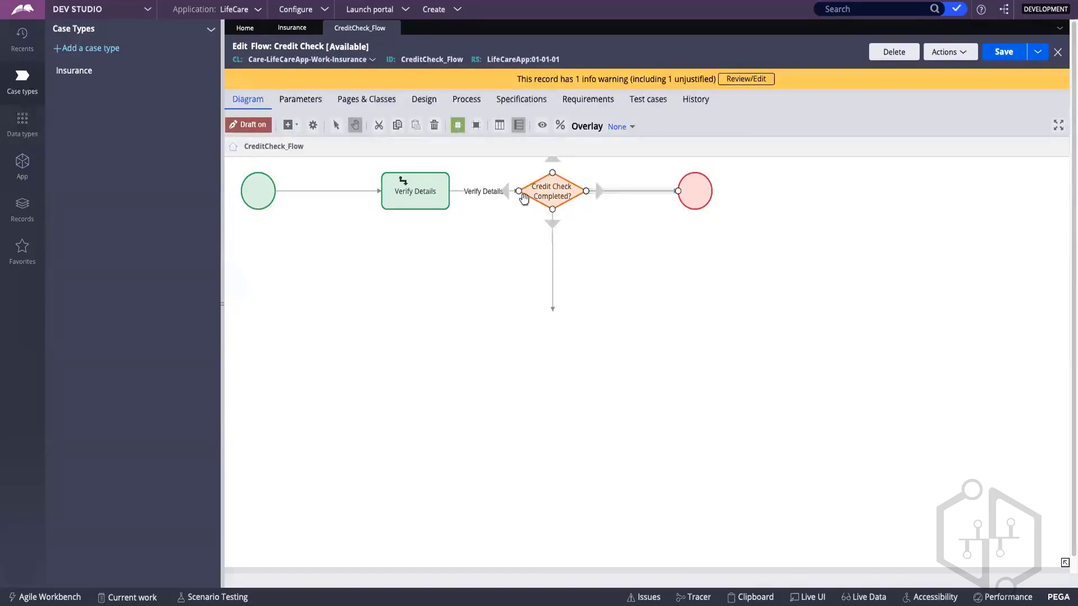
pyautogui.doubleClick(618, 190)
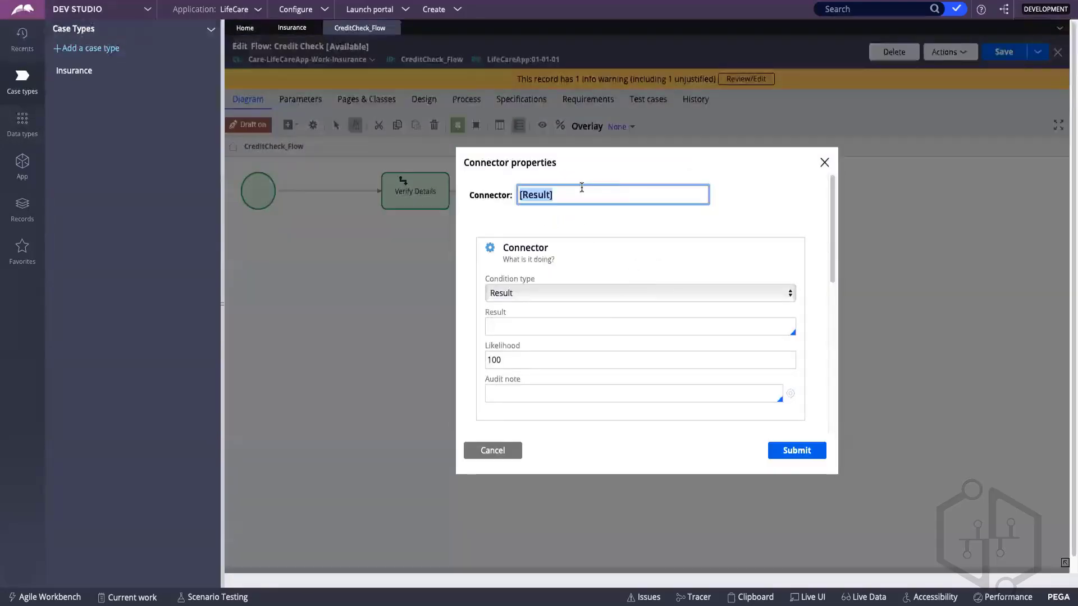
pyautogui.write('C')
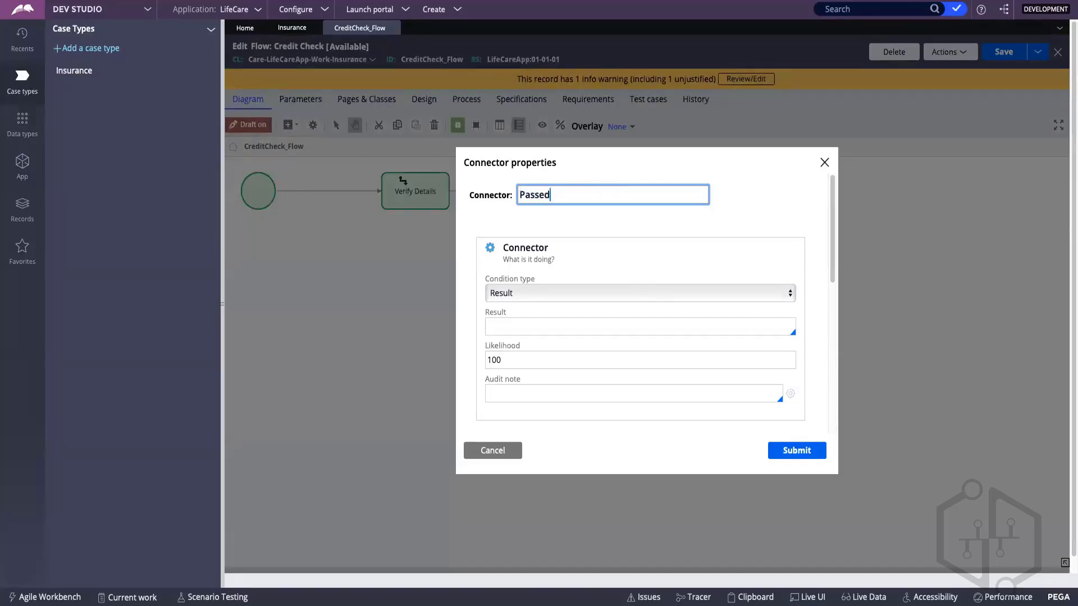
pyautogui.click(805, 458)
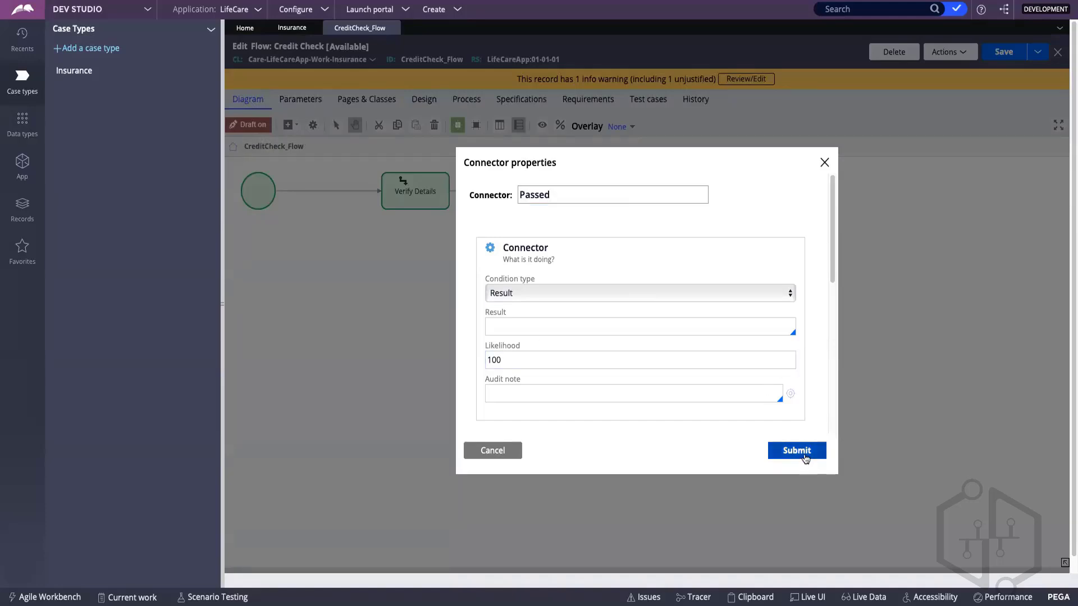
pyautogui.click(800, 458)
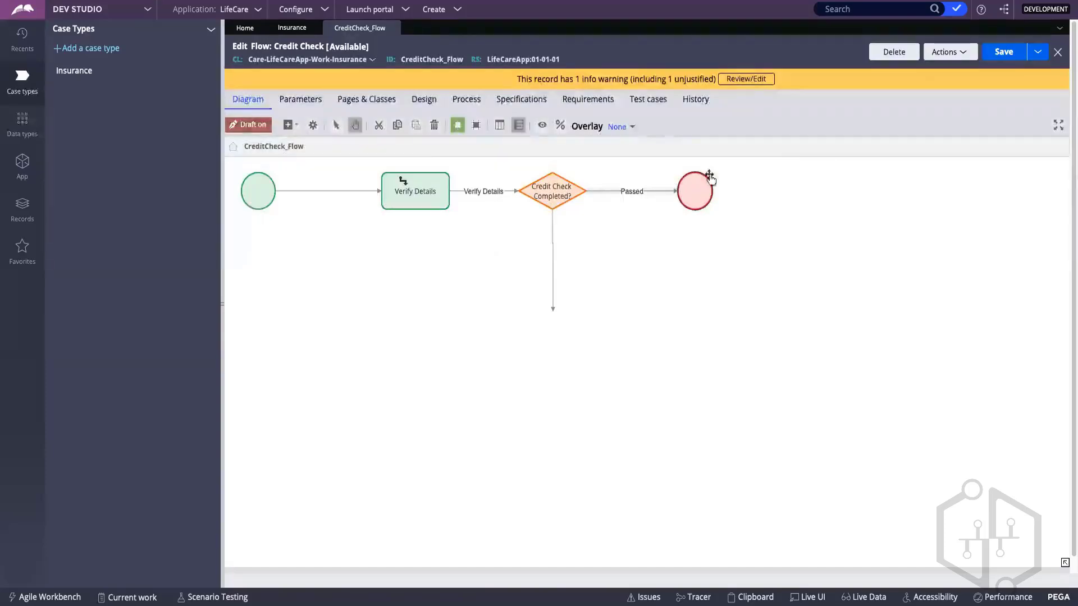
pyautogui.click(690, 205)
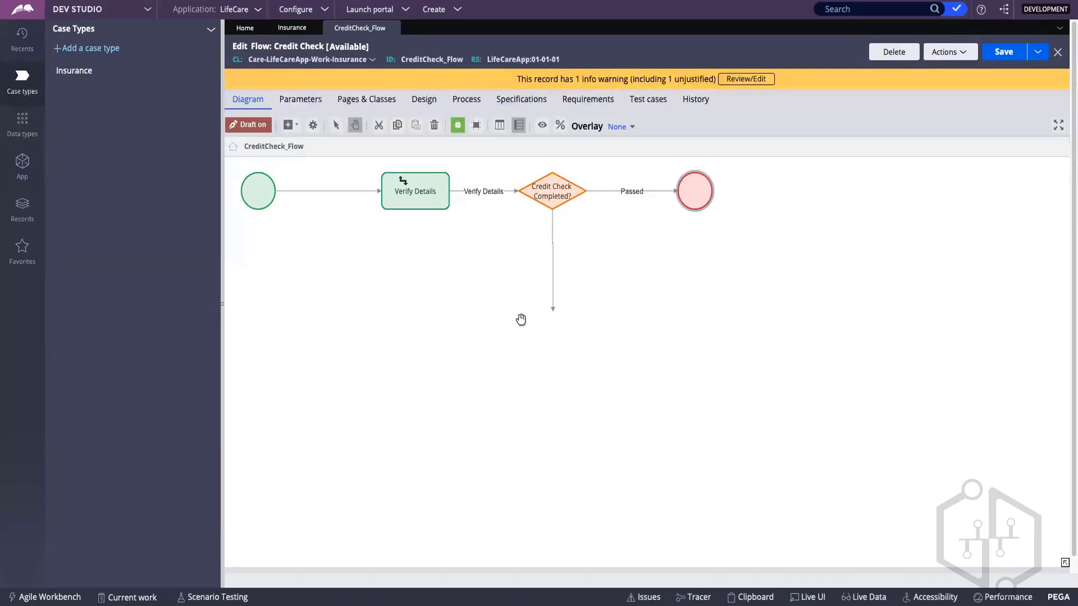
# Step: Name the decision's downward connector "Fail" and shorten it
pyautogui.click(552, 248)
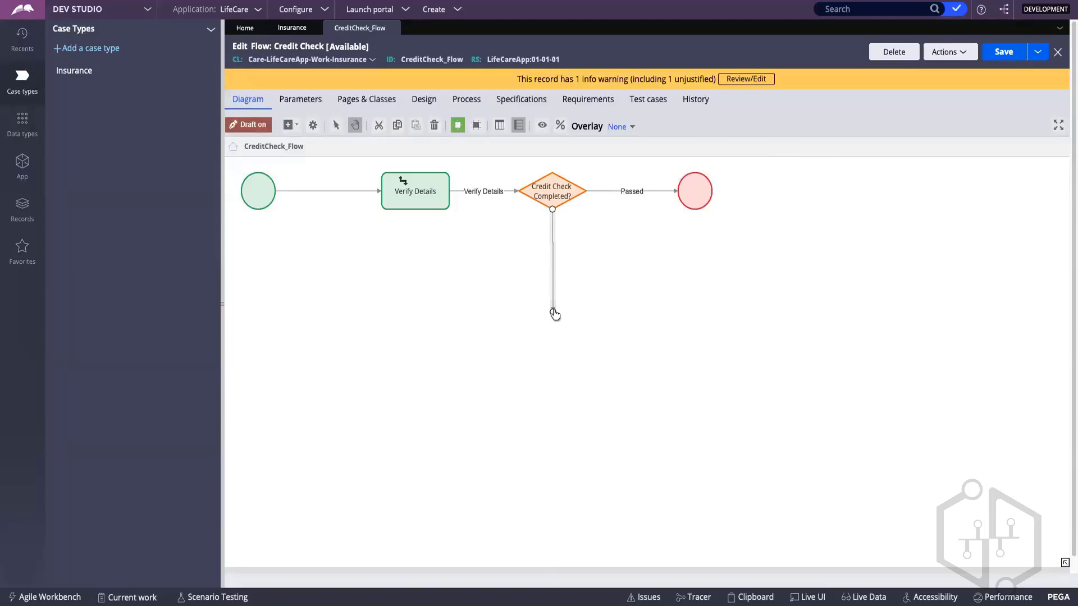
pyautogui.doubleClick(553, 247)
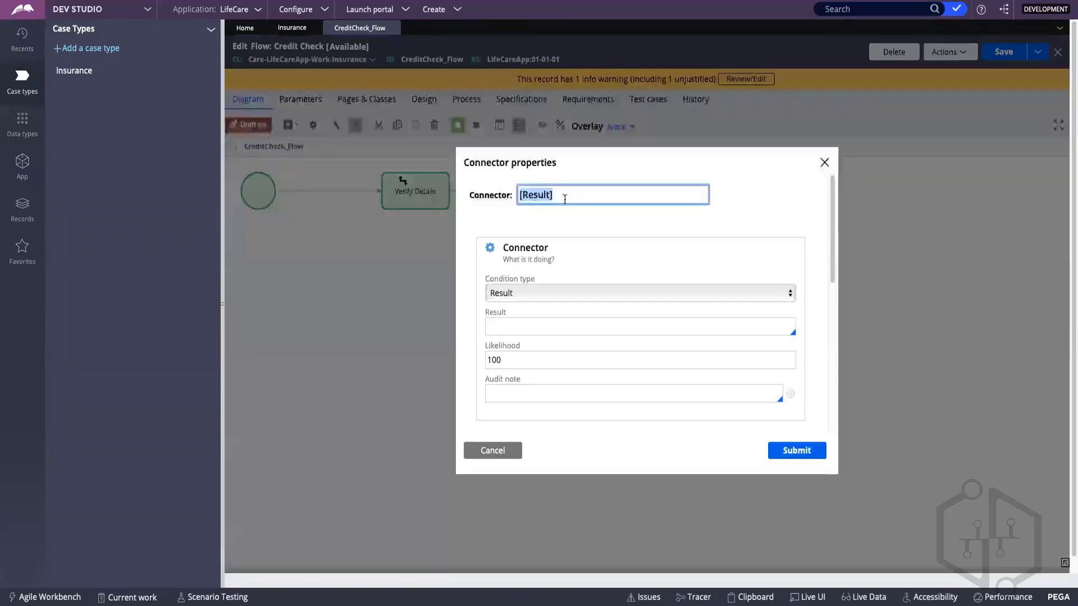
pyautogui.write('Fail')
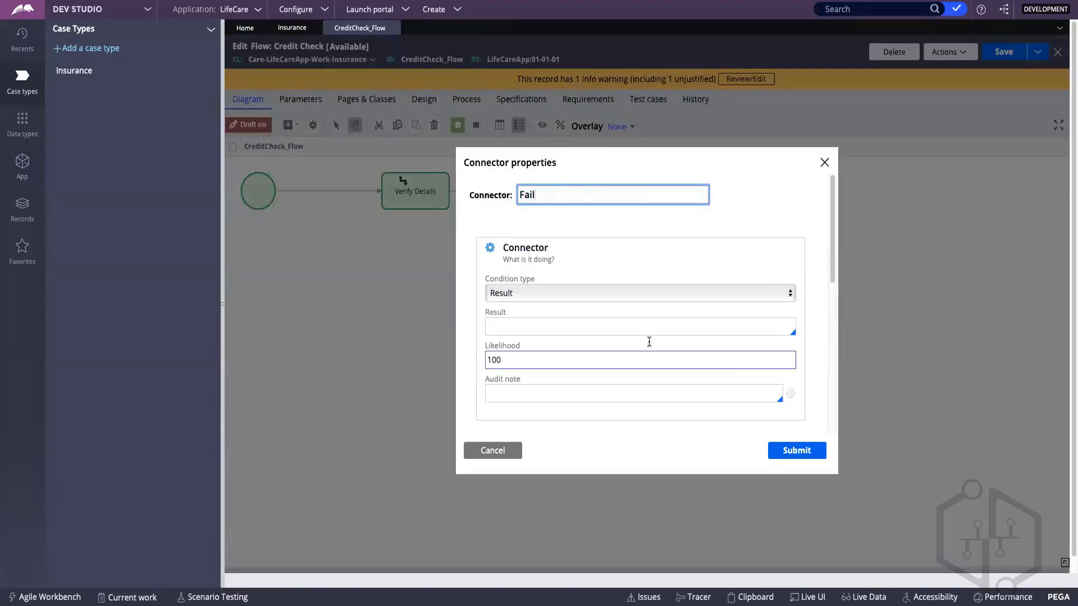
pyautogui.click(778, 452)
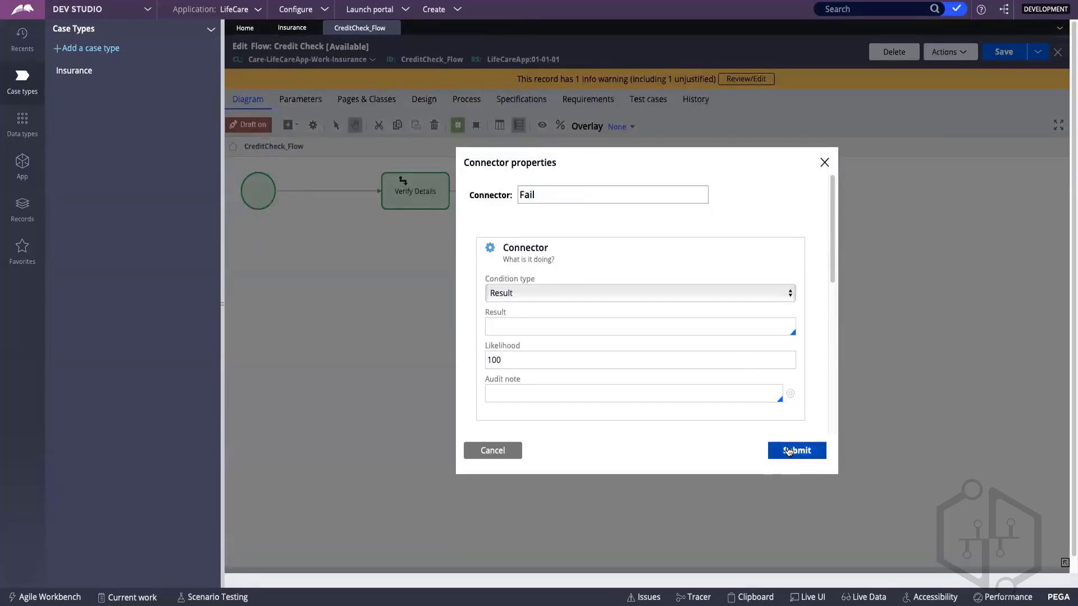
pyautogui.click(789, 451)
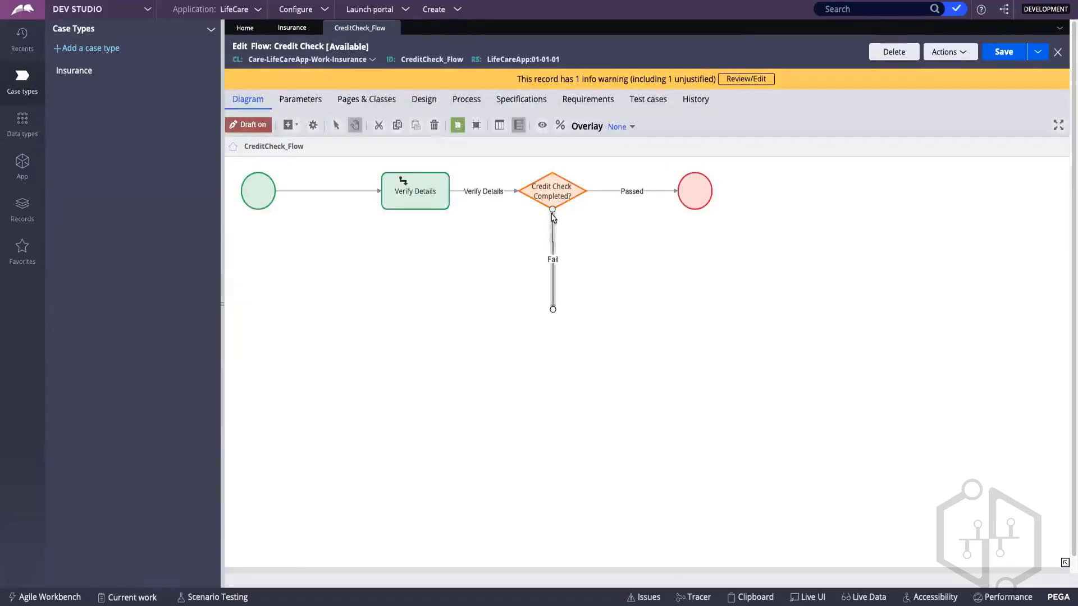
pyautogui.click(554, 308)
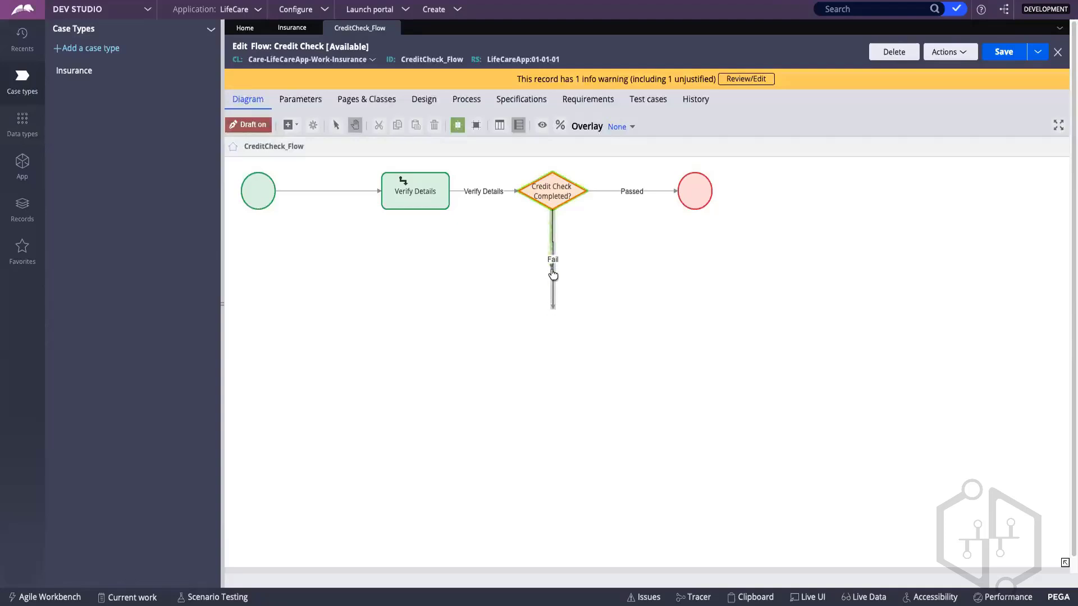
pyautogui.moveTo(553, 271); pyautogui.dragTo(552, 268)
pyautogui.rightClick(484, 322)
pyautogui.moveTo(533, 324)
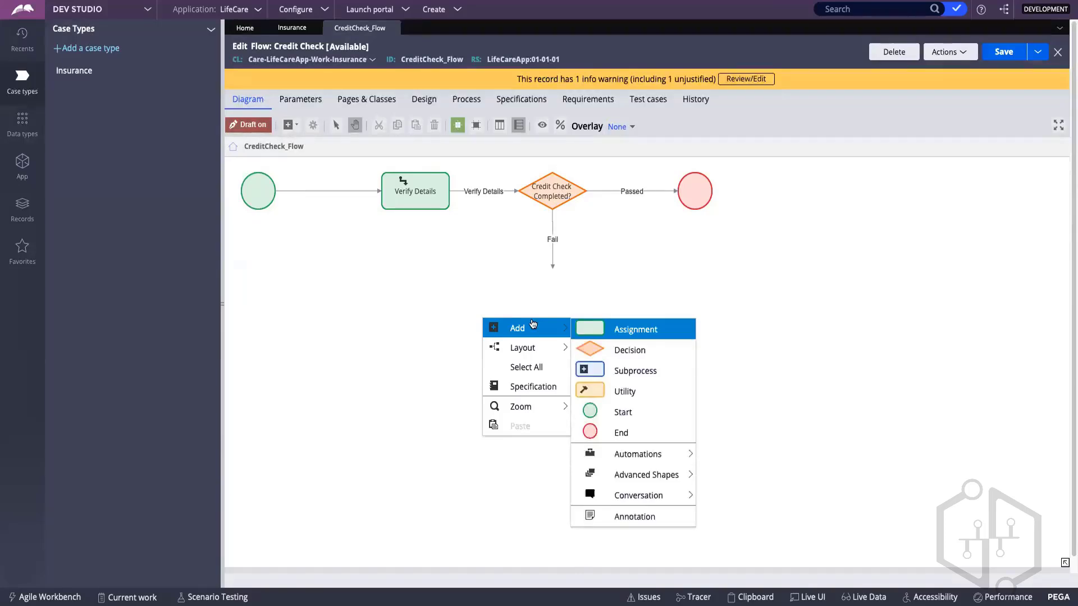
pyautogui.click(630, 292)
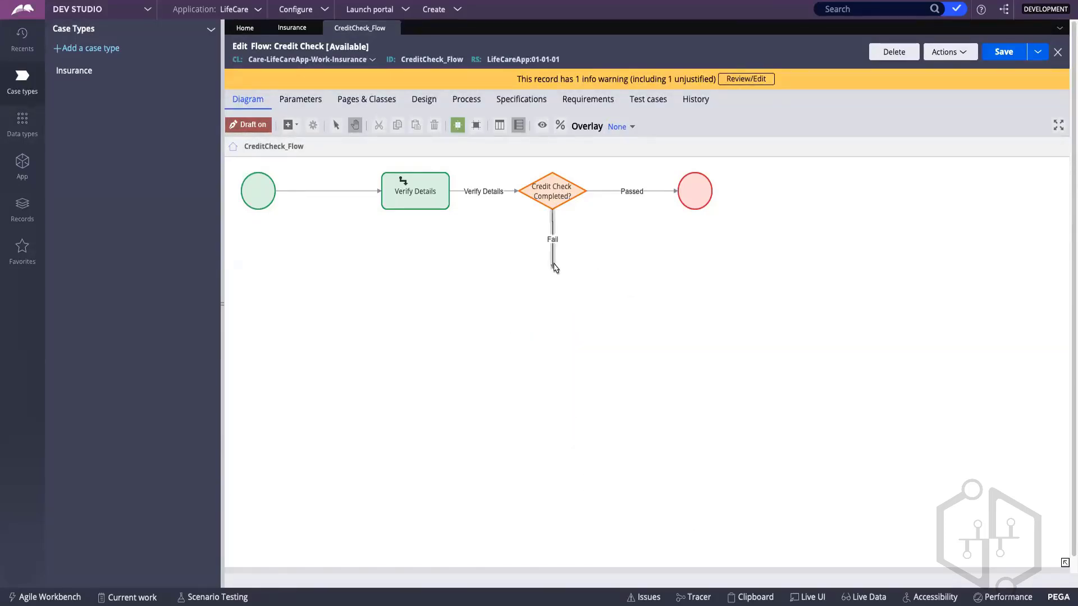
pyautogui.click(411, 194)
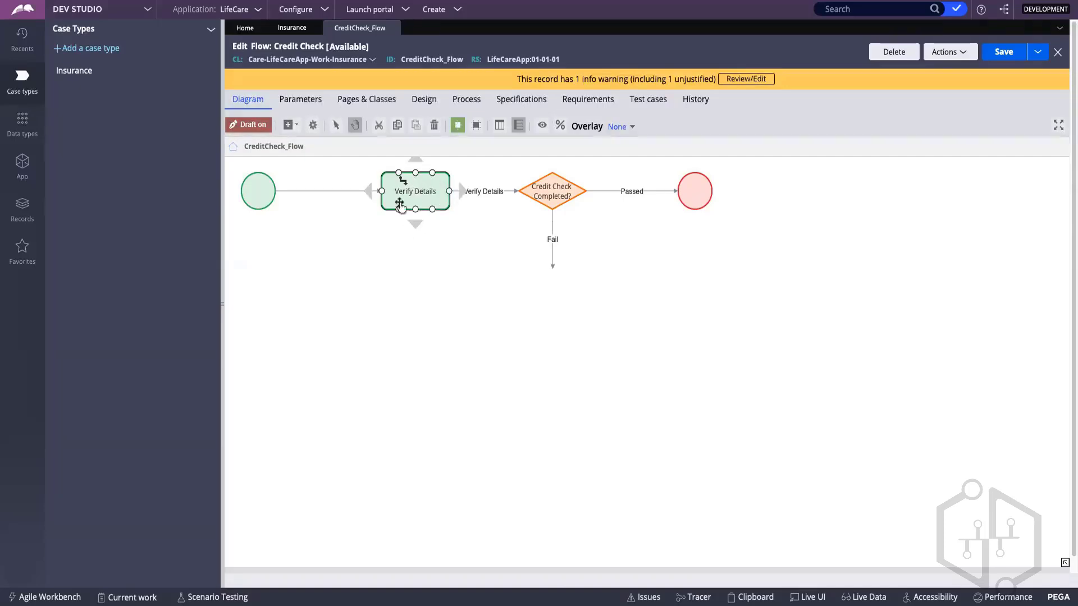
pyautogui.click(589, 263)
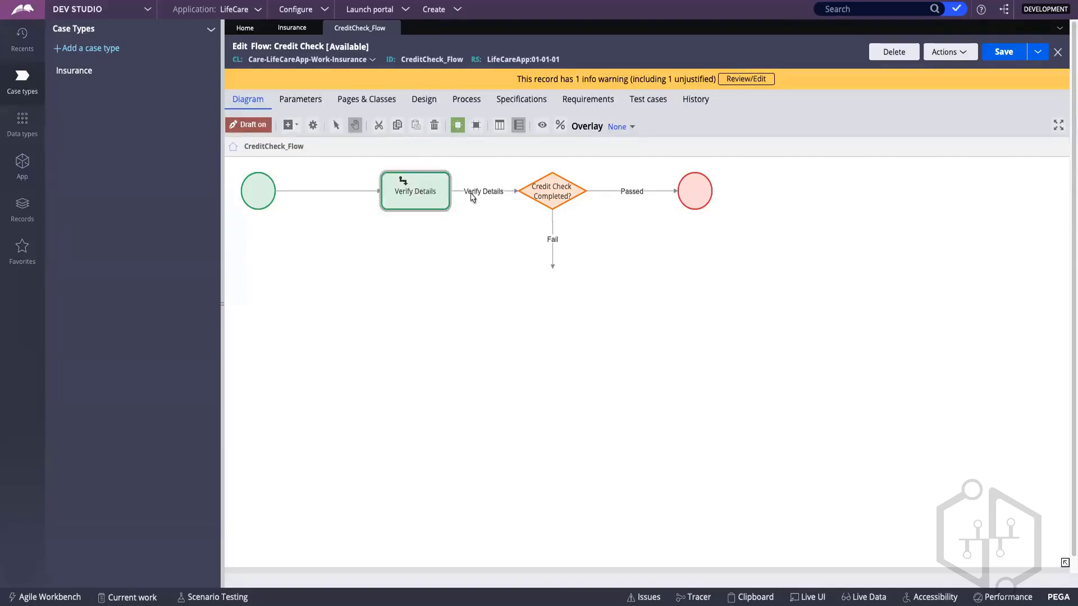
# Step: Add a Change to a stage automation below the Credit Check Completed? decision and attach the Fail connector to it
pyautogui.rightClick(555, 308)
pyautogui.moveTo(595, 317)
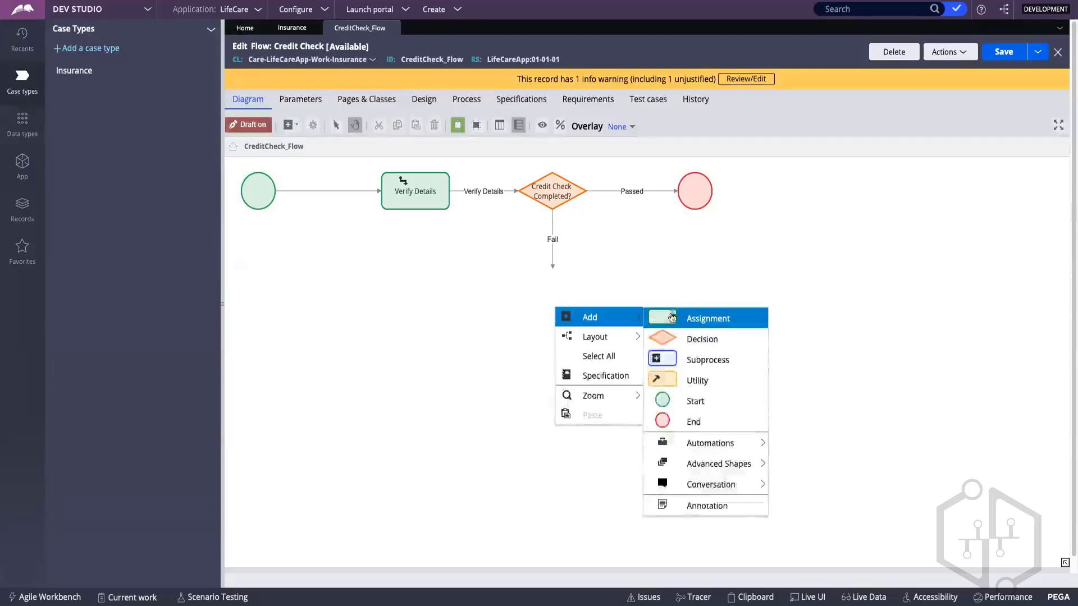
pyautogui.moveTo(709, 443)
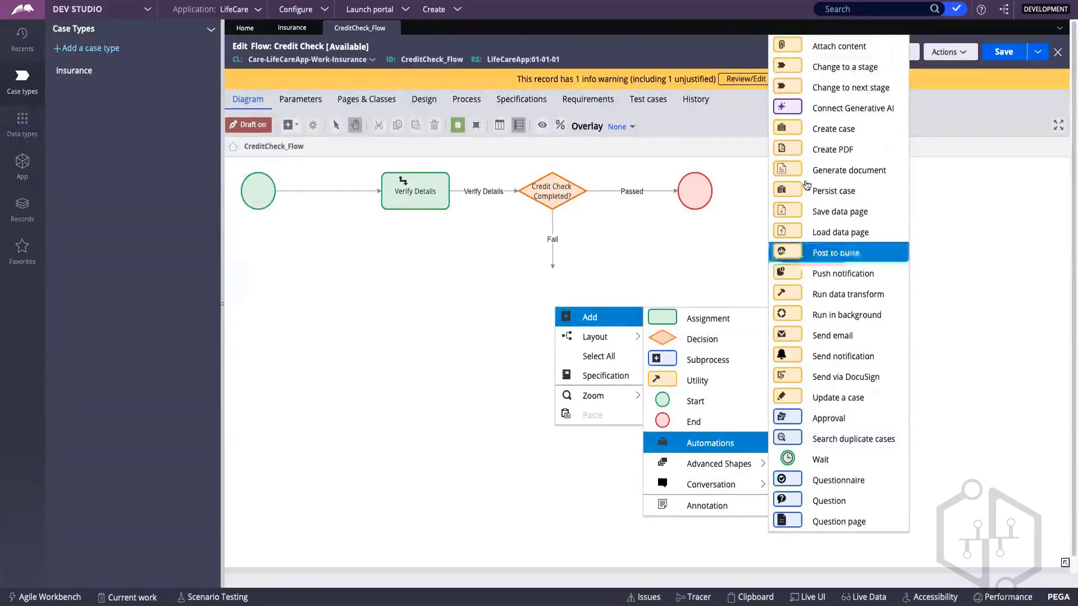
pyautogui.click(820, 71)
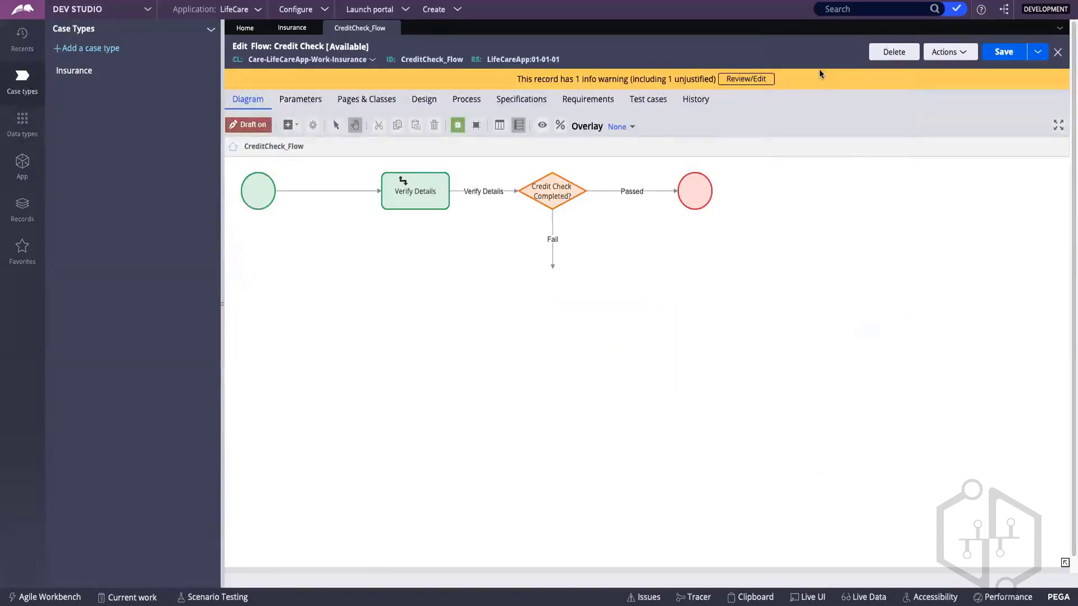
pyautogui.moveTo(598, 322); pyautogui.dragTo(563, 297)
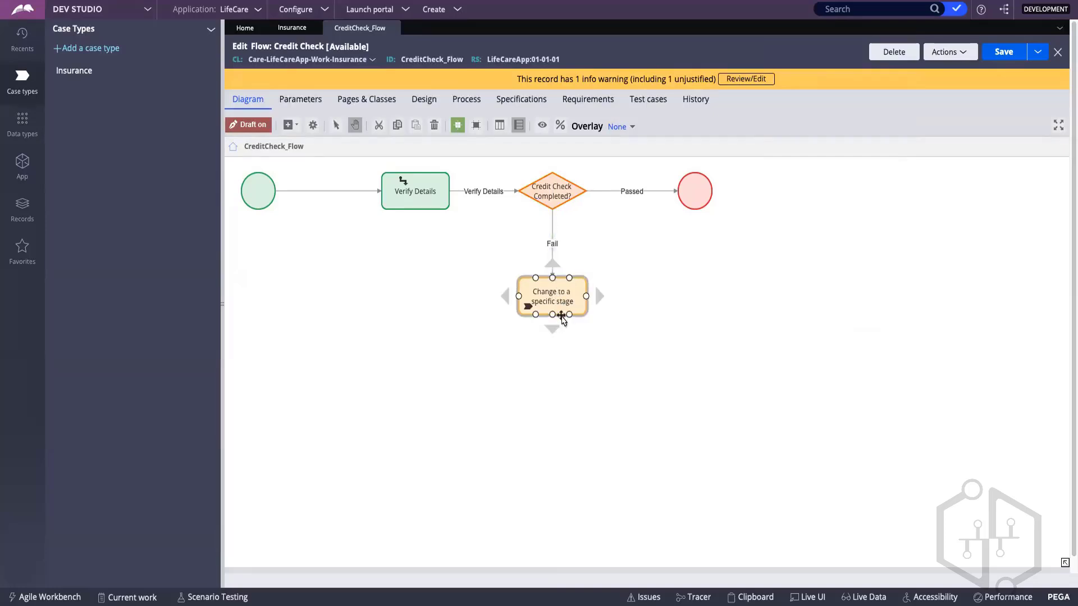
# Step: Set Credit Check as the target stage of the Change to a specific stage shape and save the flow
pyautogui.doubleClick(538, 301)
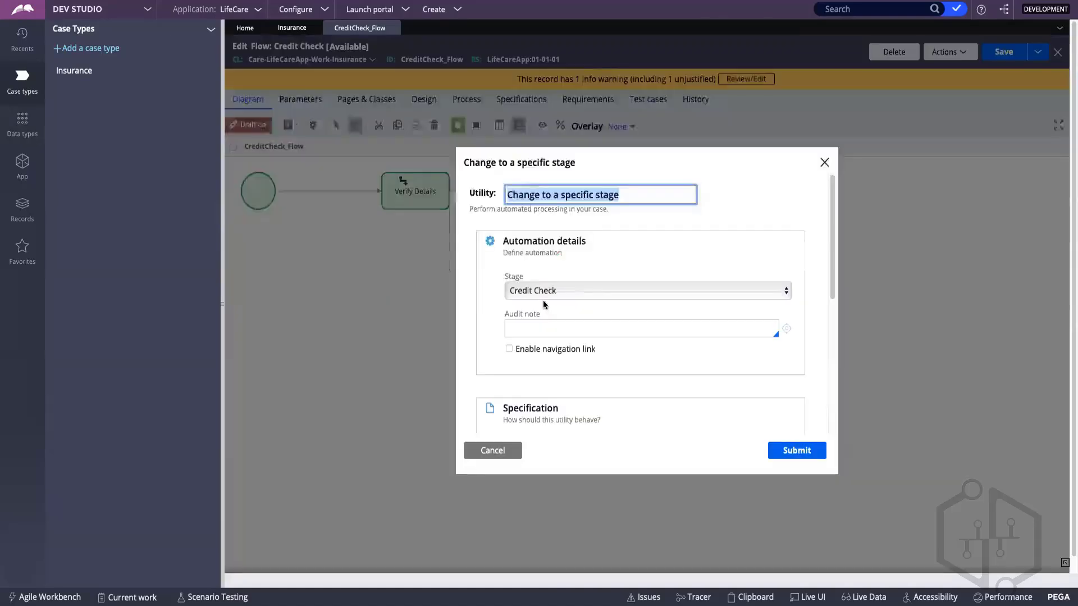
pyautogui.click(550, 290)
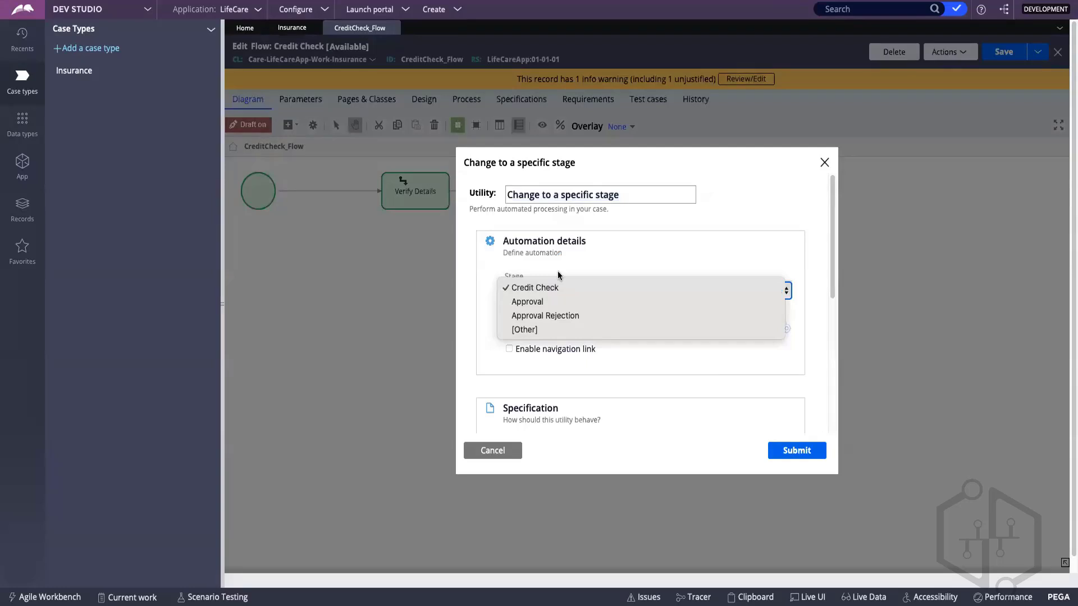
pyautogui.click(558, 276)
pyautogui.click(804, 450)
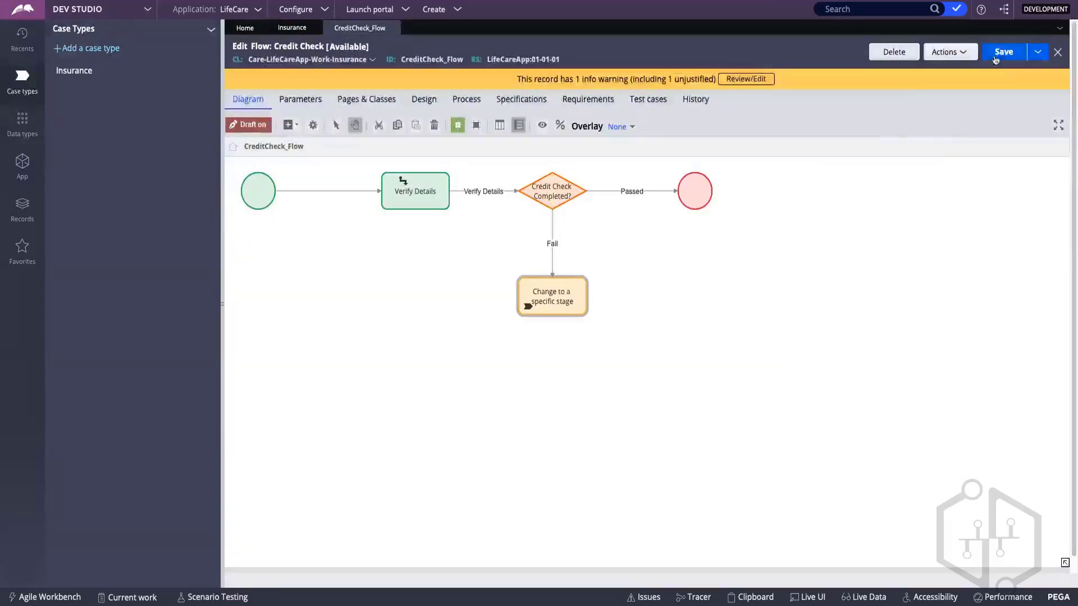
pyautogui.click(996, 58)
pyautogui.rightClick(663, 273)
pyautogui.moveTo(699, 271)
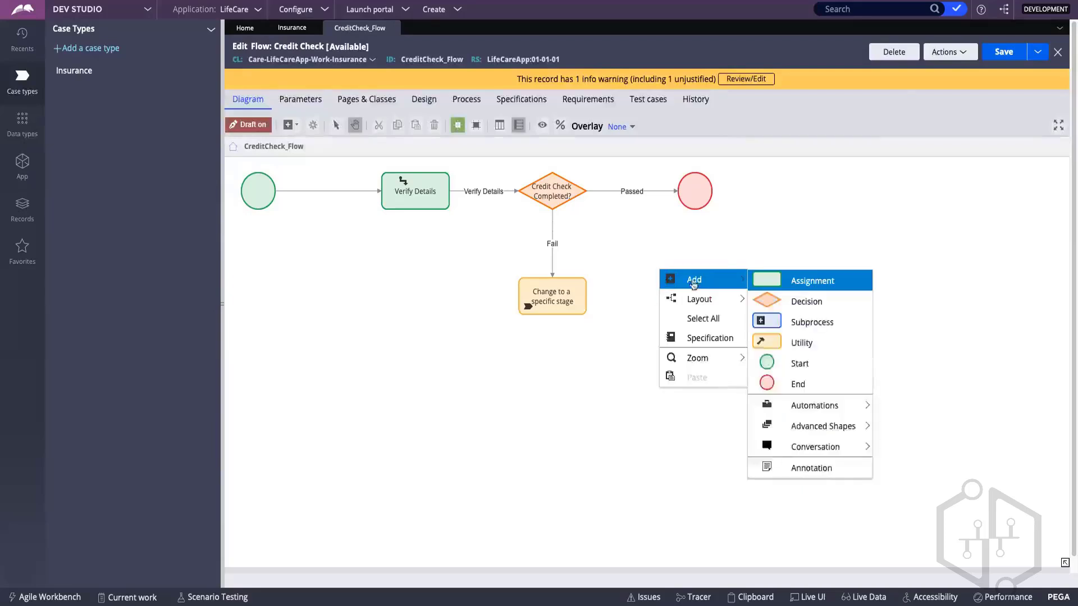
pyautogui.moveTo(813, 404)
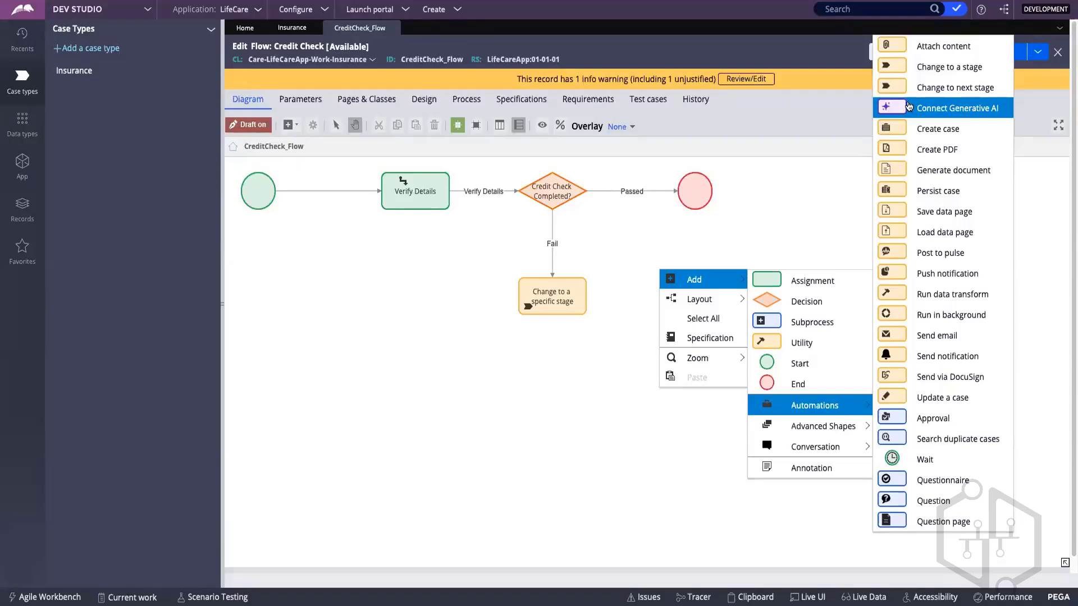
pyautogui.click(798, 211)
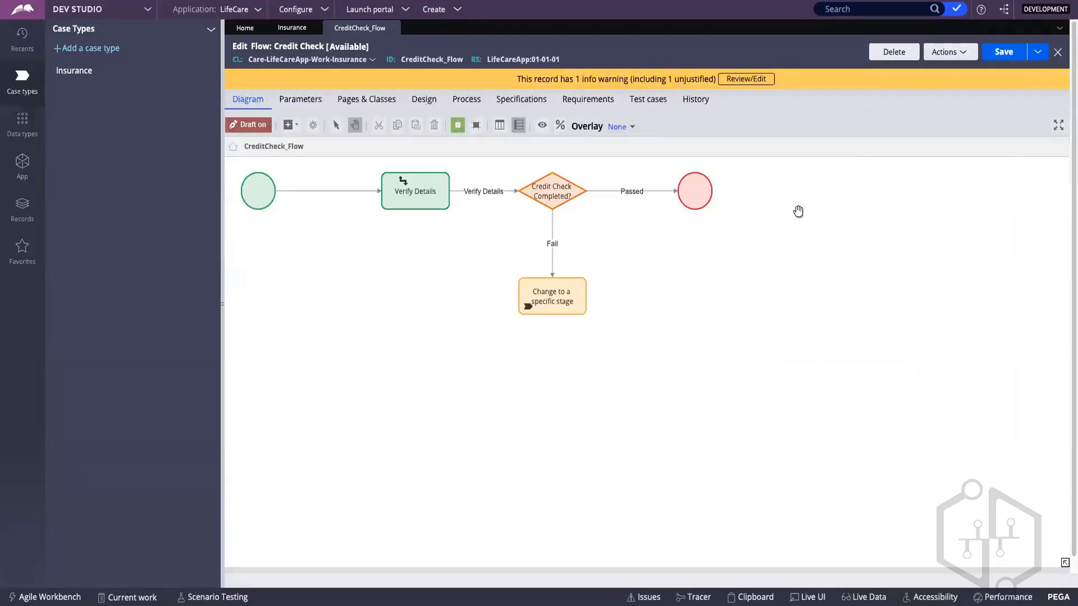
pyautogui.rightClick(675, 258)
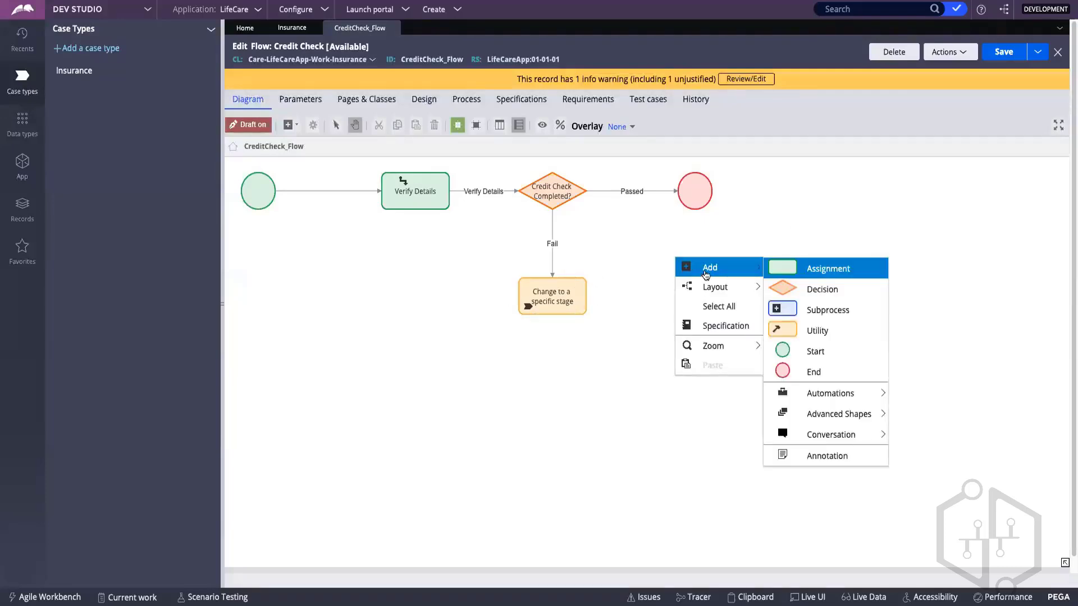